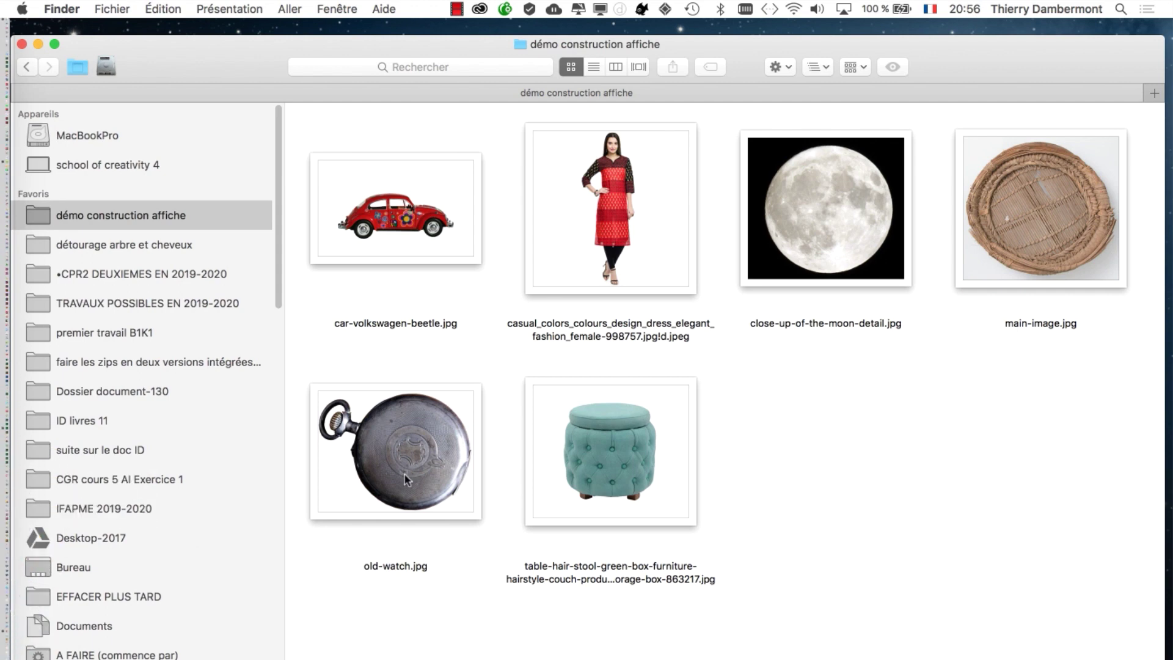
Step: Switch from the démo construction affiche folder in Finder to Photoshop
{"action": "key", "text": "super+Tab"}
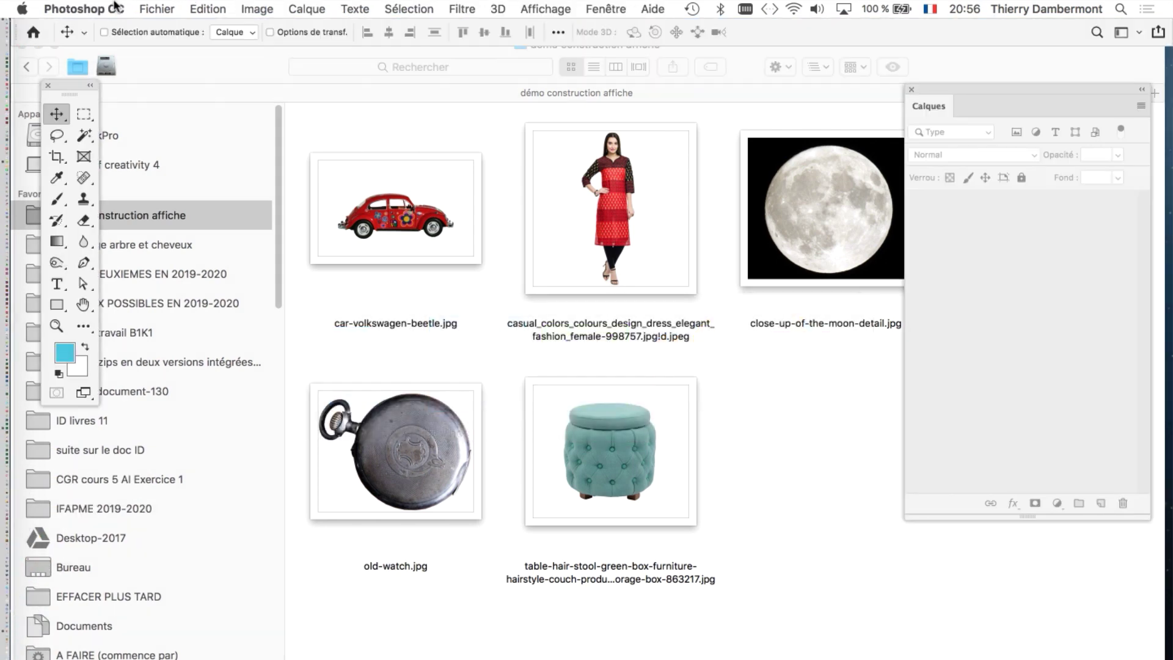
Step: Create a new Impression document in centimetres: 29,7 × 42 cm at 300 pixels per inch
{"action": "left_click", "coordinate": [157, 9]}
{"action": "left_click", "coordinate": [536, 143]}
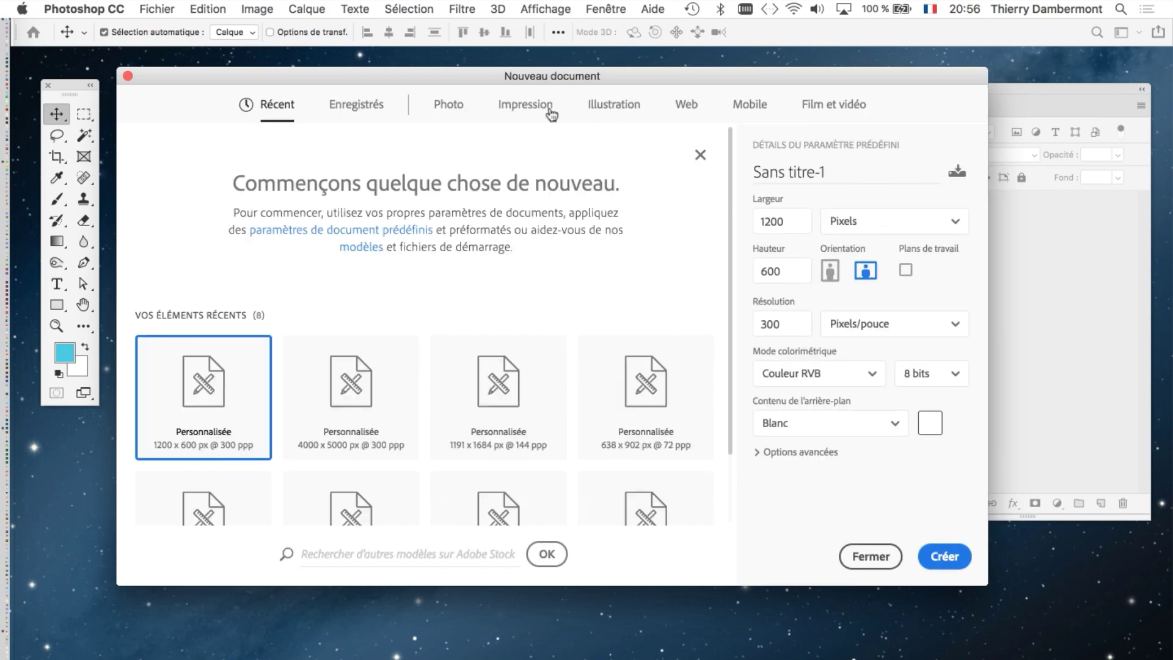
{"action": "left_click", "coordinate": [527, 110]}
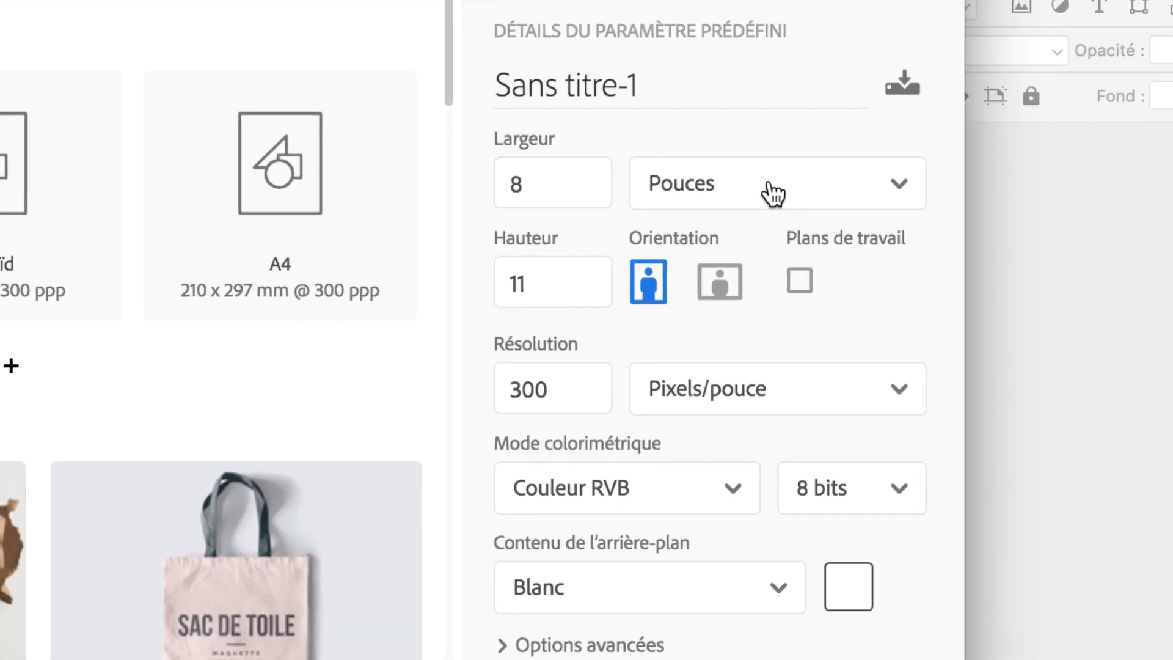
{"action": "left_click", "coordinate": [771, 193]}
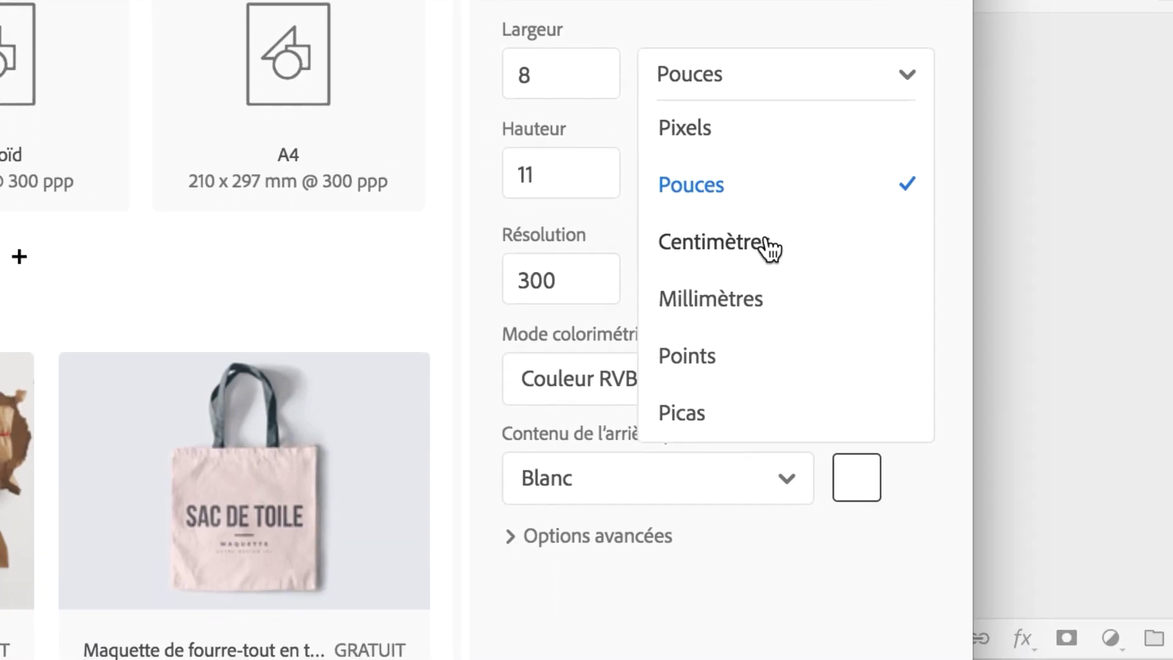
{"action": "left_click", "coordinate": [756, 353]}
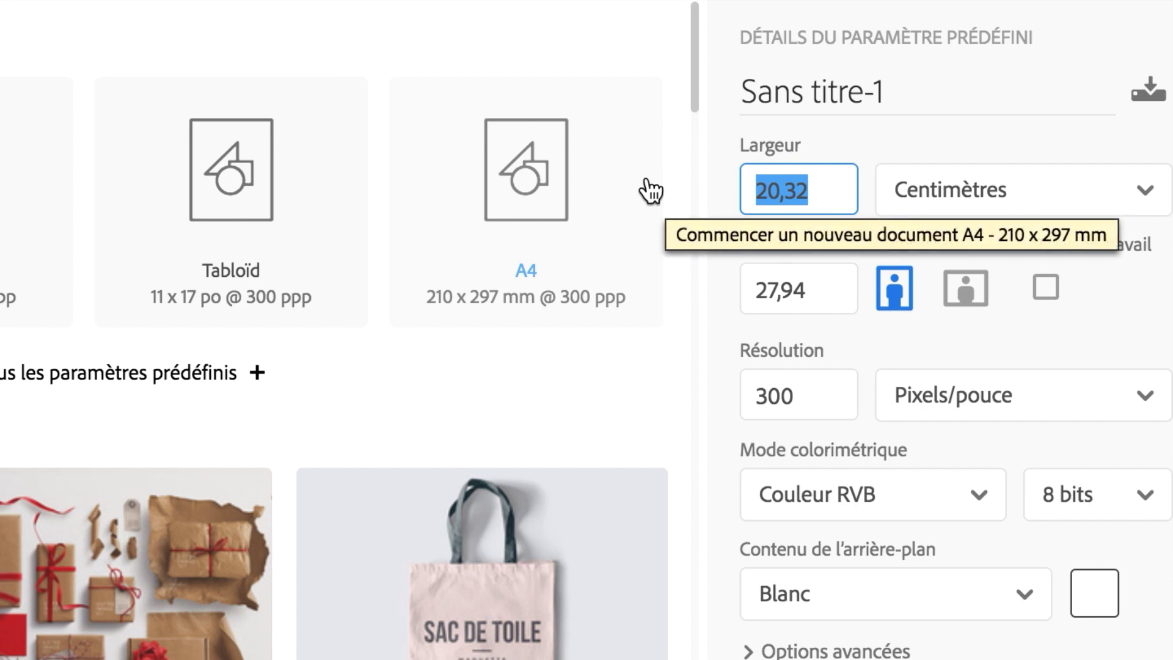
{"action": "type", "text": "7"}
{"action": "key", "text": "Tab"}
{"action": "type", "text": "4"}
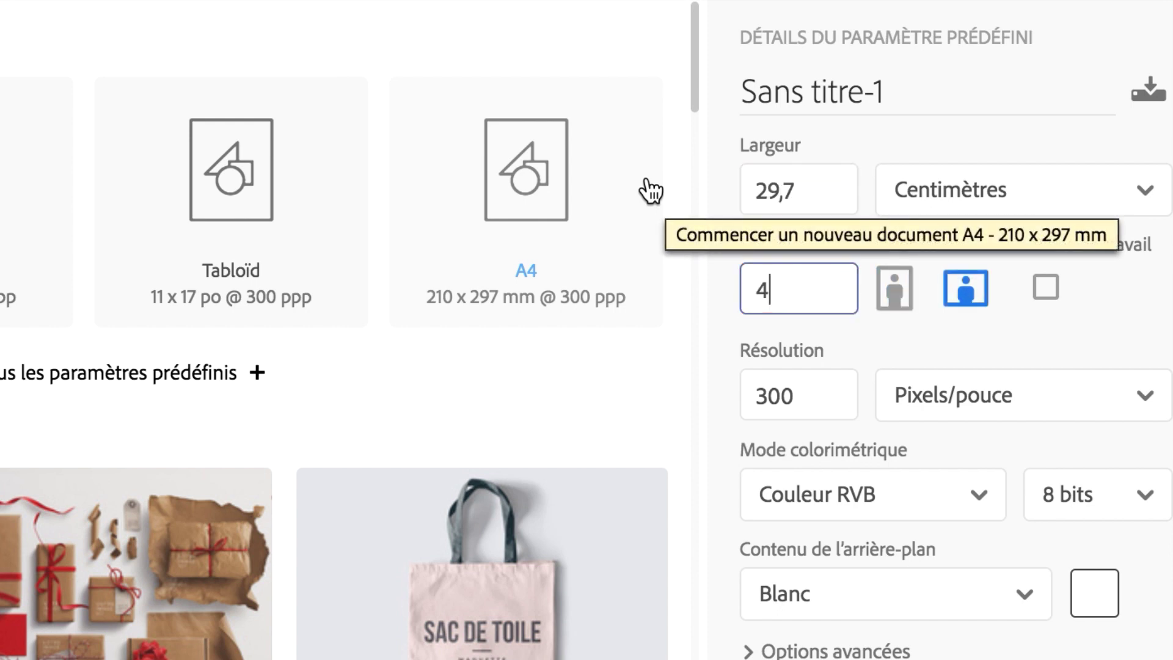
{"action": "key", "text": "Tab"}
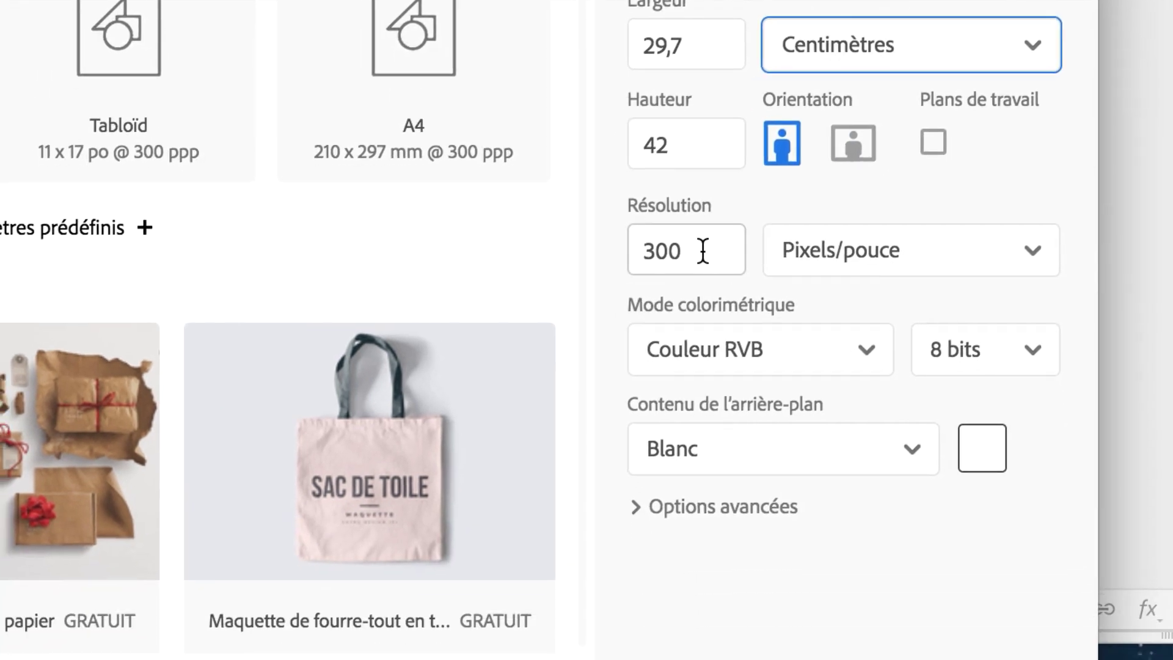
{"action": "left_click", "coordinate": [686, 248]}
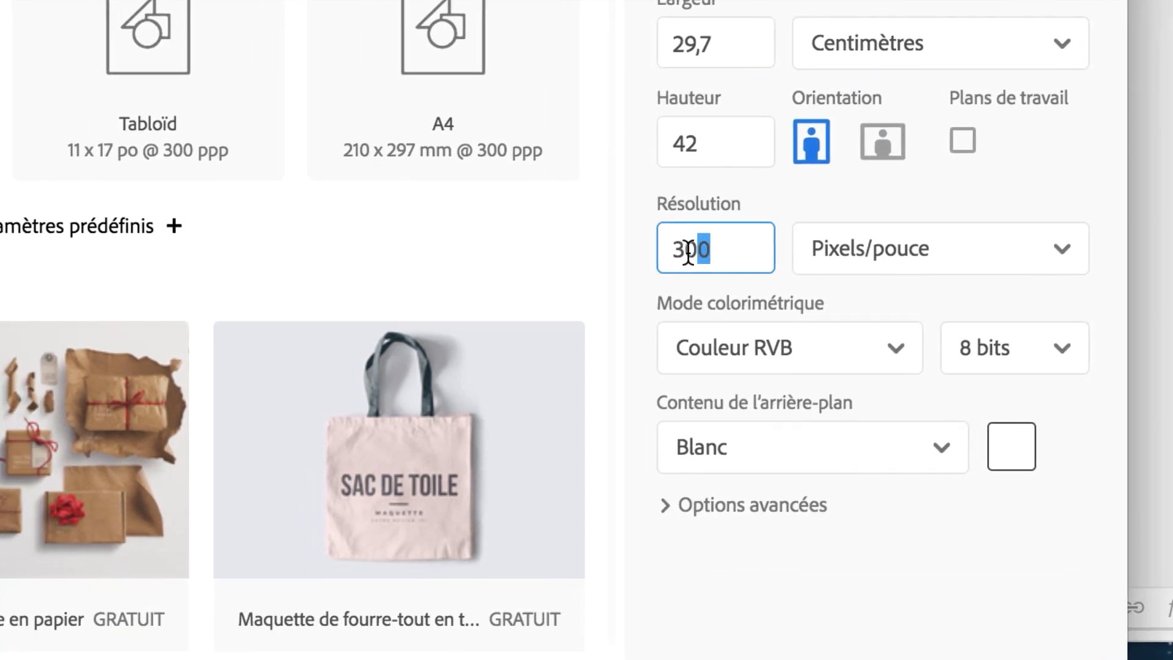
{"action": "double_click", "coordinate": [679, 251]}
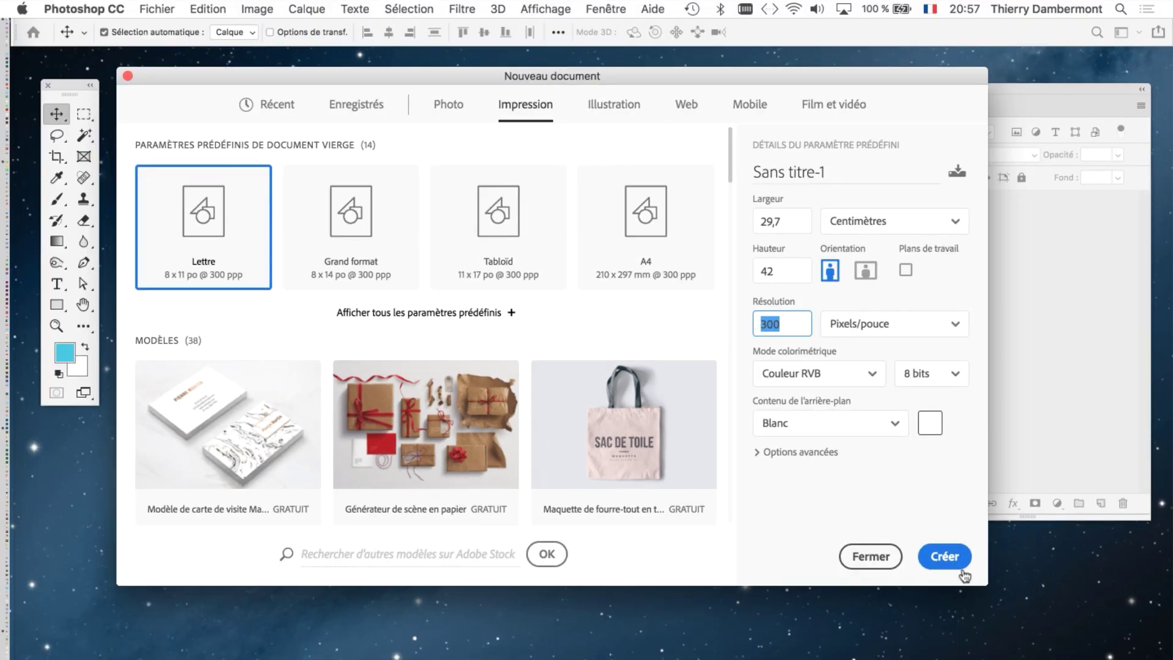
{"action": "left_click", "coordinate": [963, 571]}
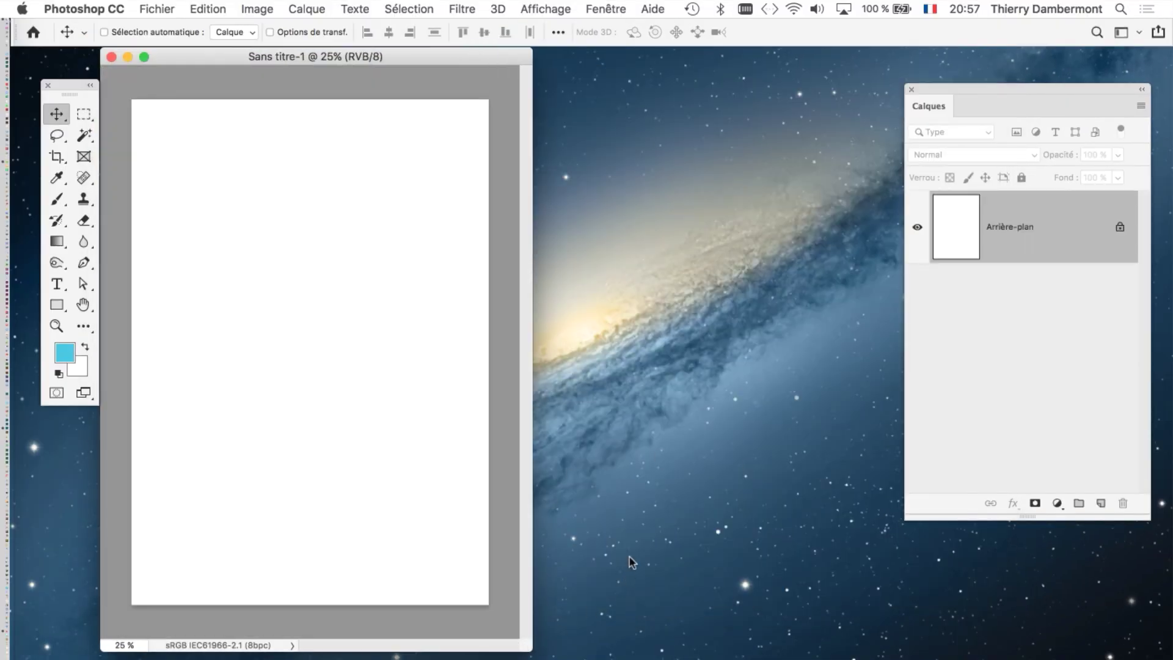
Step: Open all six folder images in Photoshop by dragging them in from Finder
{"action": "left_click", "coordinate": [157, 7]}
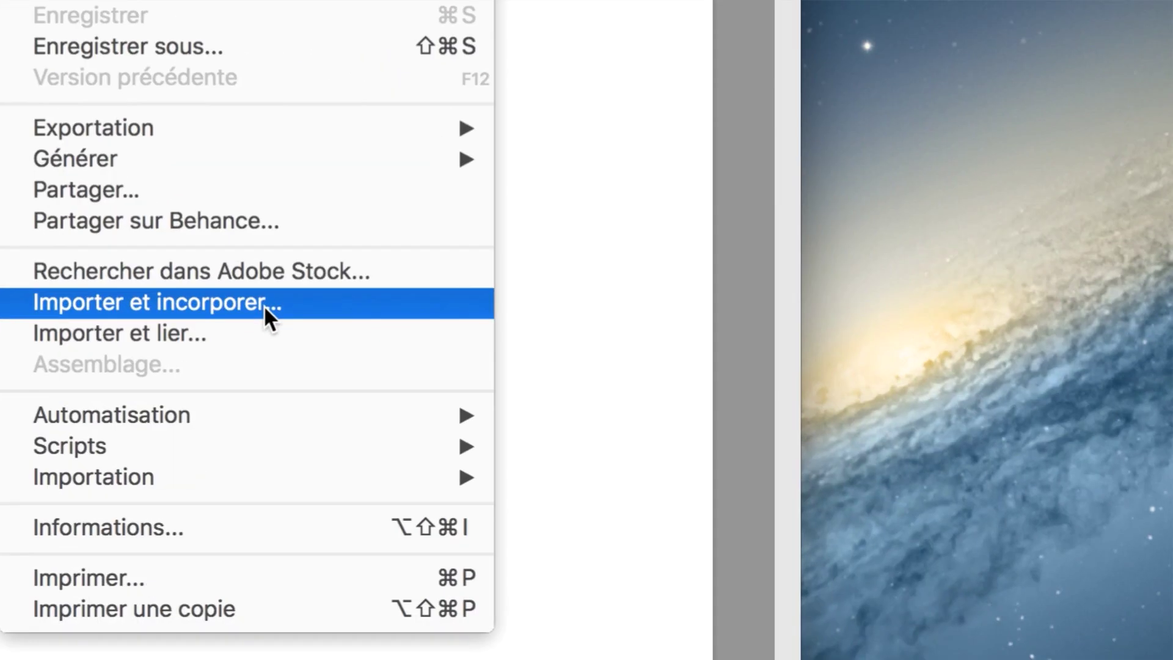
{"action": "left_click", "coordinate": [266, 311]}
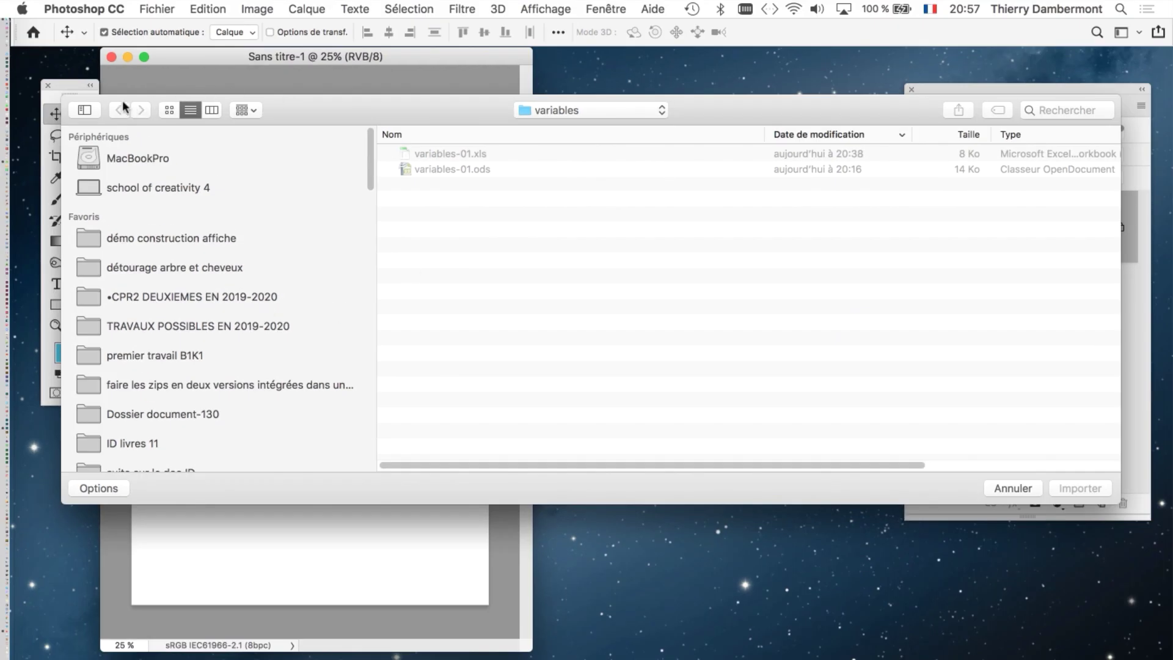
{"action": "left_click", "coordinate": [1041, 490]}
{"action": "key", "text": "super+Tab"}
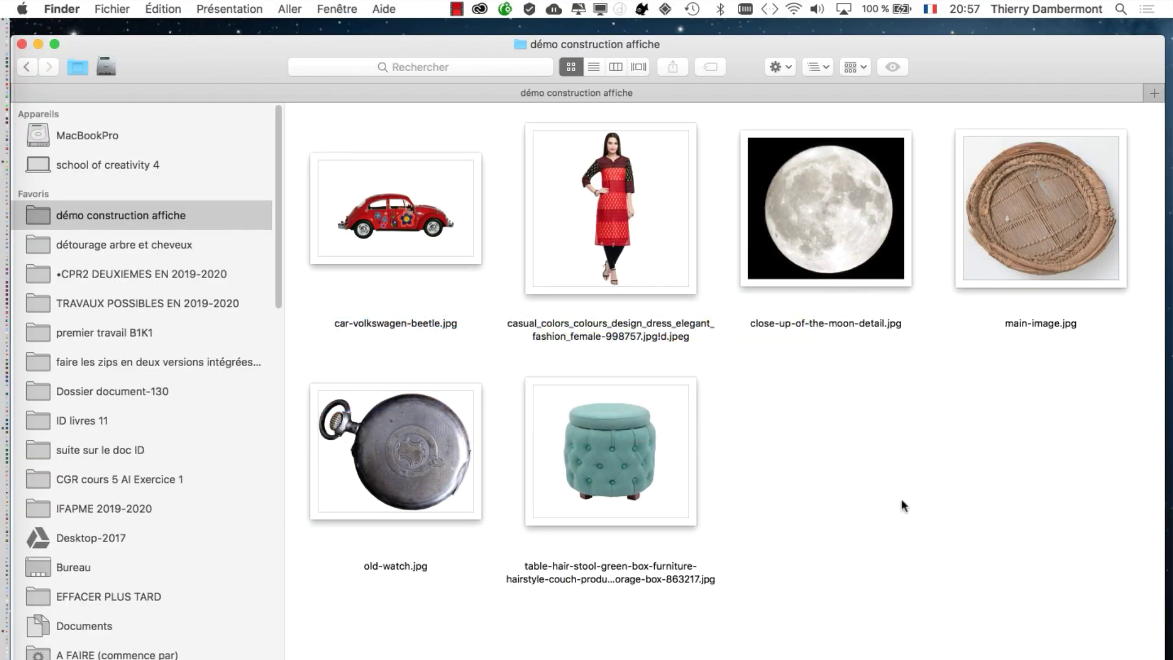
{"action": "left_click_drag", "start_coordinate": [903, 505], "coordinate": [299, 116]}
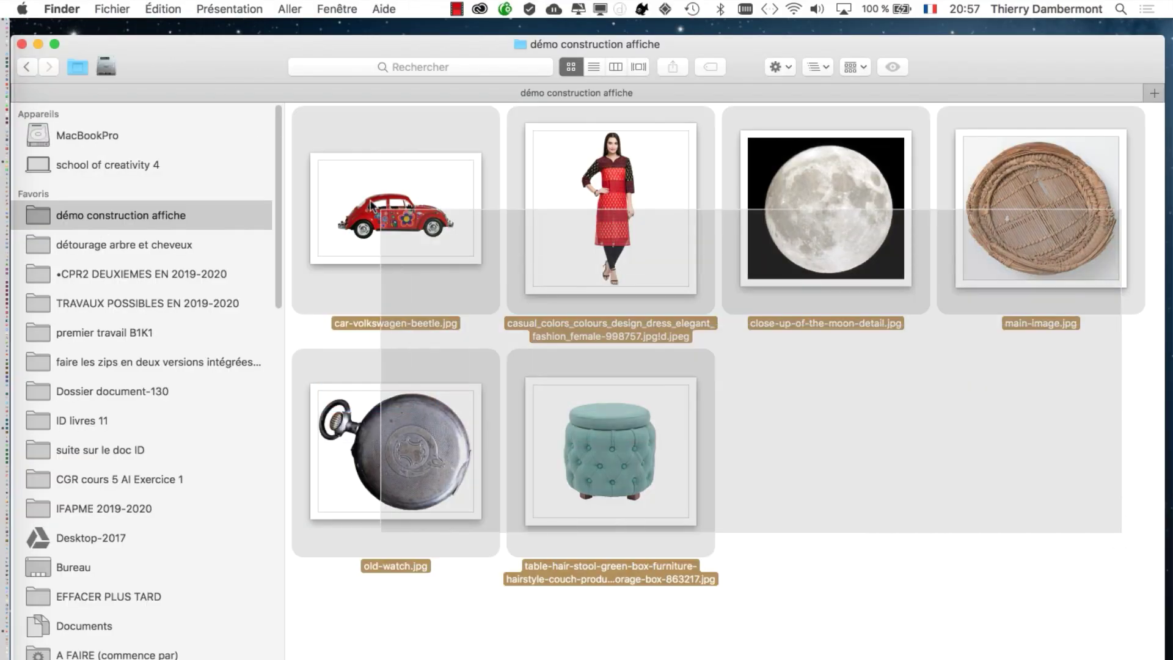
{"action": "left_click_drag", "start_coordinate": [230, 58], "coordinate": [641, 61]}
{"action": "mouse_move", "coordinate": [806, 214]}
{"action": "left_mouse_down"}
{"action": "mouse_move", "coordinate": [172, 227]}
{"action": "mouse_move", "coordinate": [39, 431]}
{"action": "left_mouse_up"}
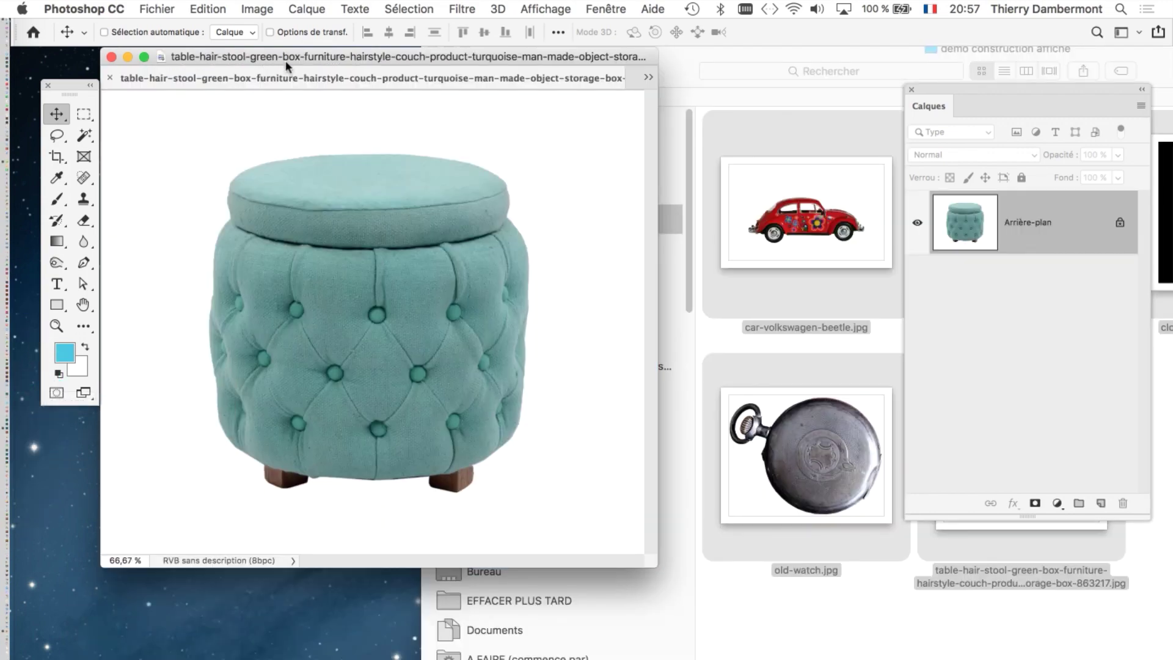
Step: Float Sans titre-1 beside the stool window and confirm its 3508 × 4961 px size
{"action": "left_click_drag", "start_coordinate": [284, 56], "coordinate": [657, 138]}
{"action": "left_click", "coordinate": [604, 9]}
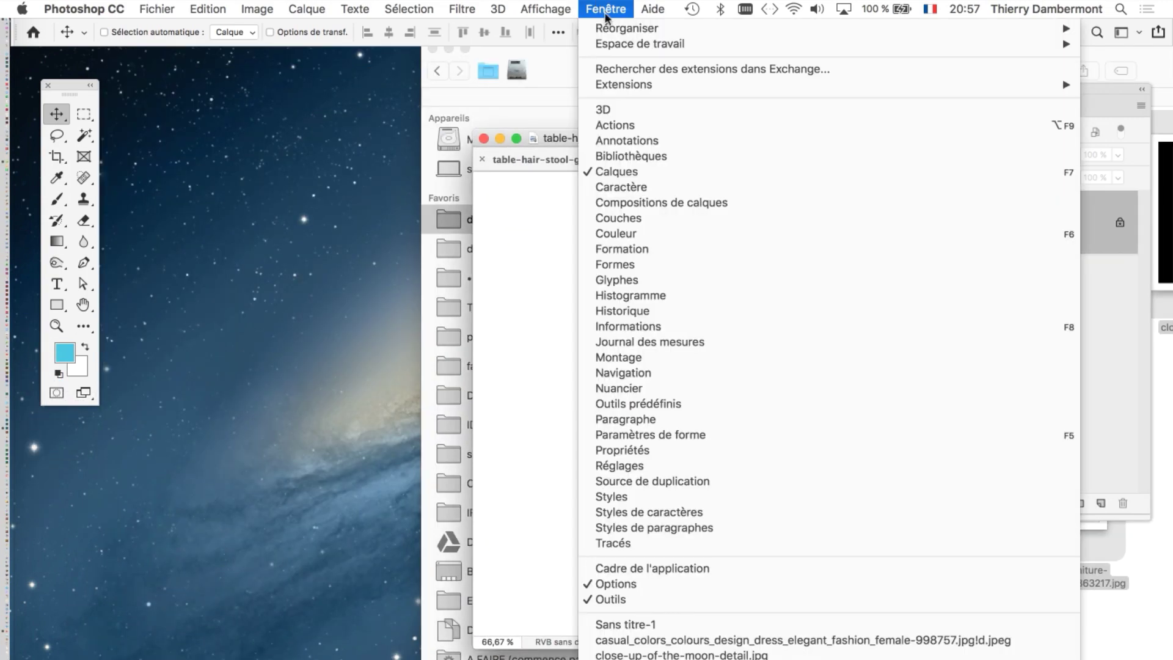
{"action": "left_click", "coordinate": [741, 624]}
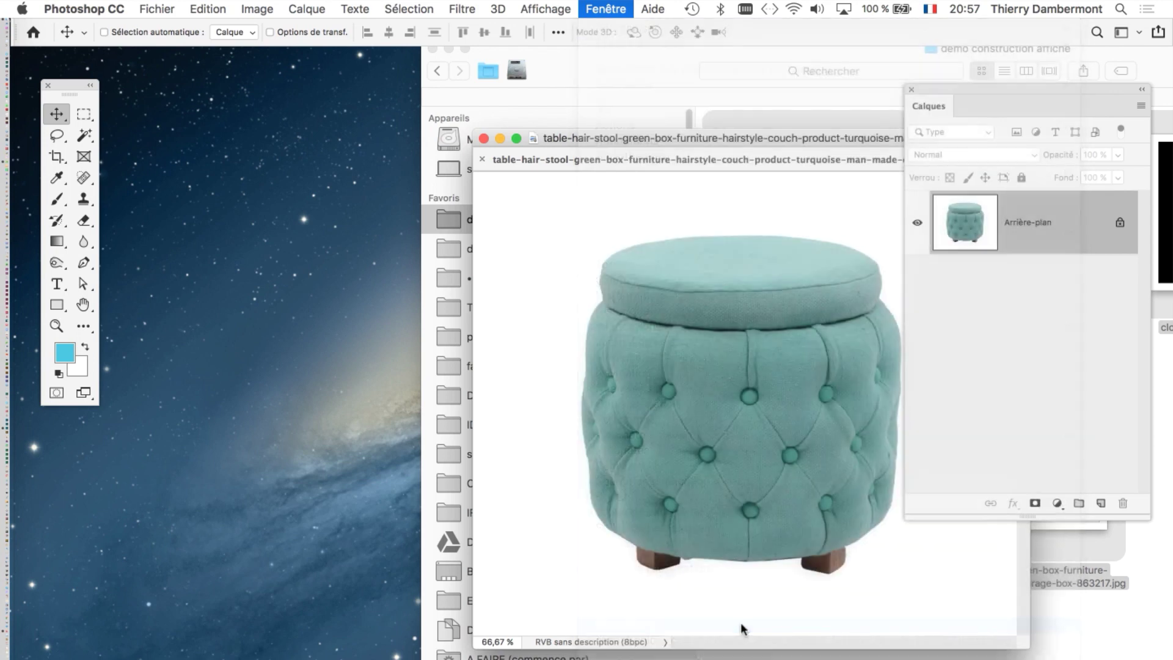
{"action": "left_click_drag", "start_coordinate": [559, 157], "coordinate": [198, 120]}
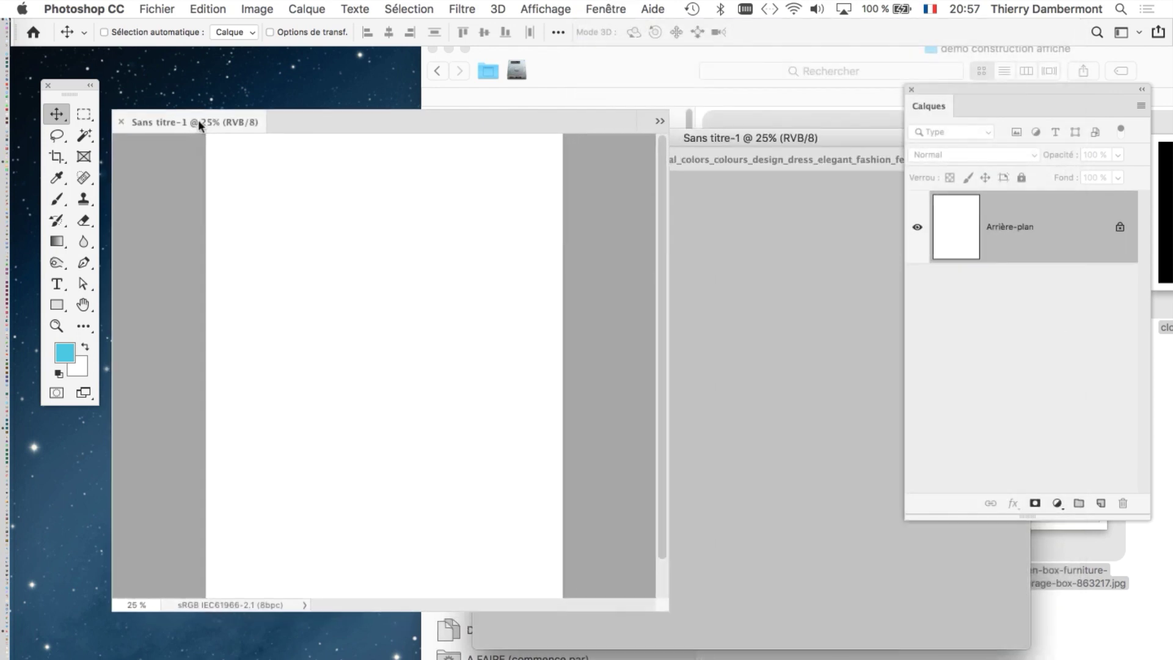
{"action": "left_click_drag", "start_coordinate": [664, 595], "coordinate": [515, 658]}
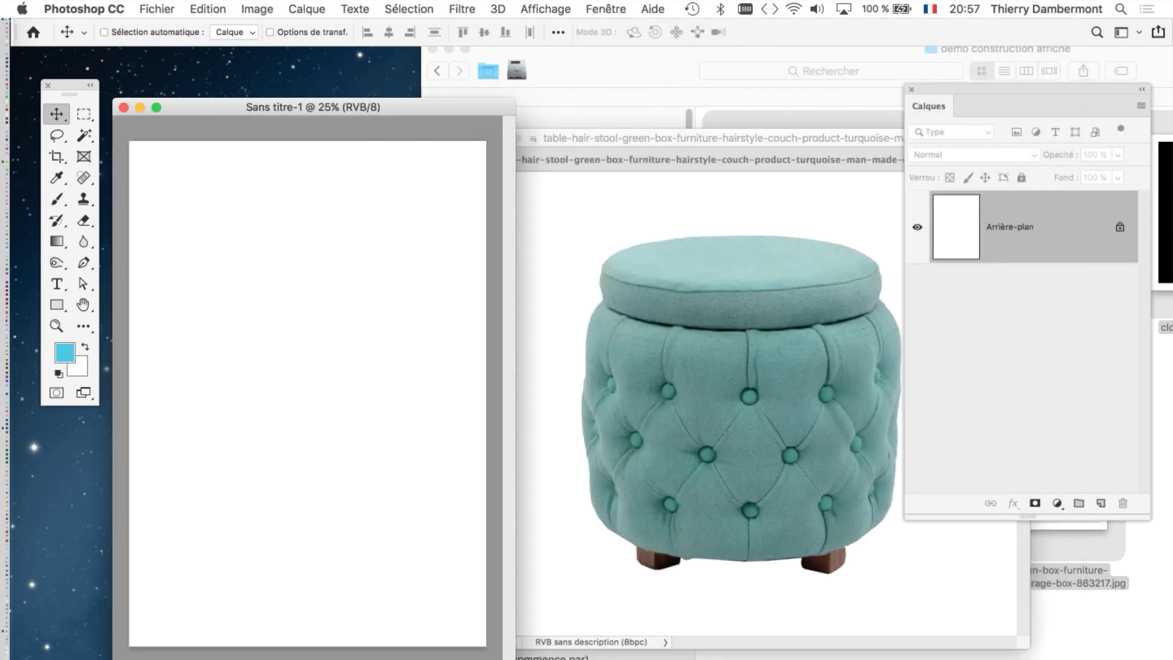
{"action": "key", "text": "super+alt+h"}
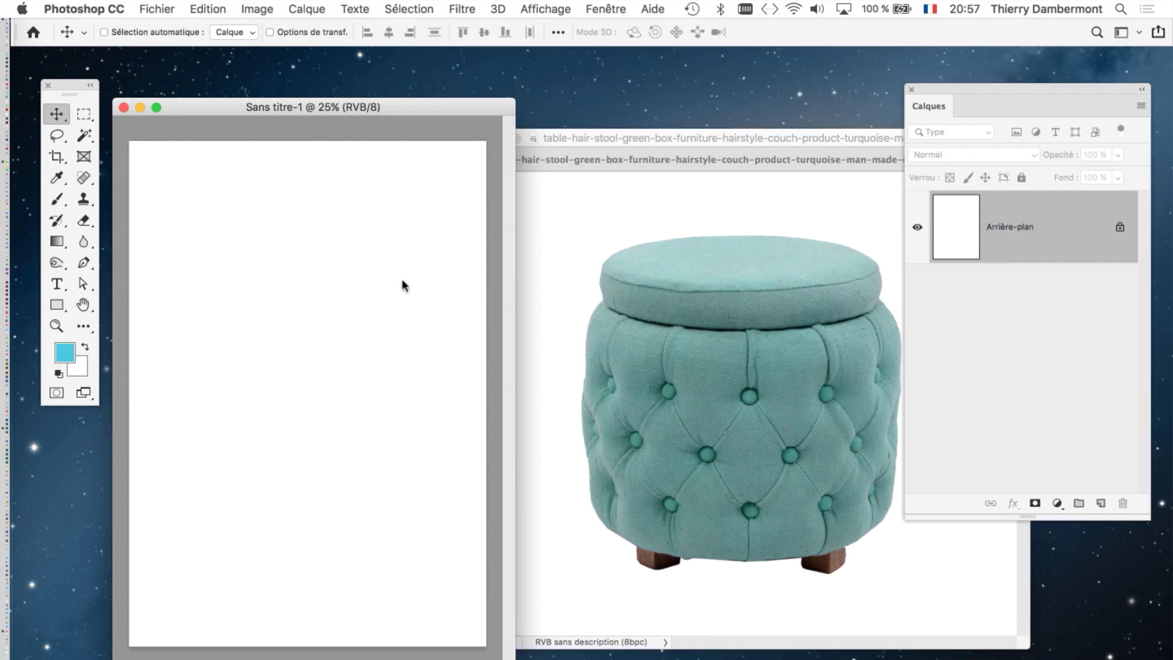
{"action": "mouse_move", "coordinate": [351, 107]}
{"action": "left_mouse_down"}
{"action": "mouse_move", "coordinate": [490, 65]}
{"action": "mouse_move", "coordinate": [418, 66]}
{"action": "left_mouse_up"}
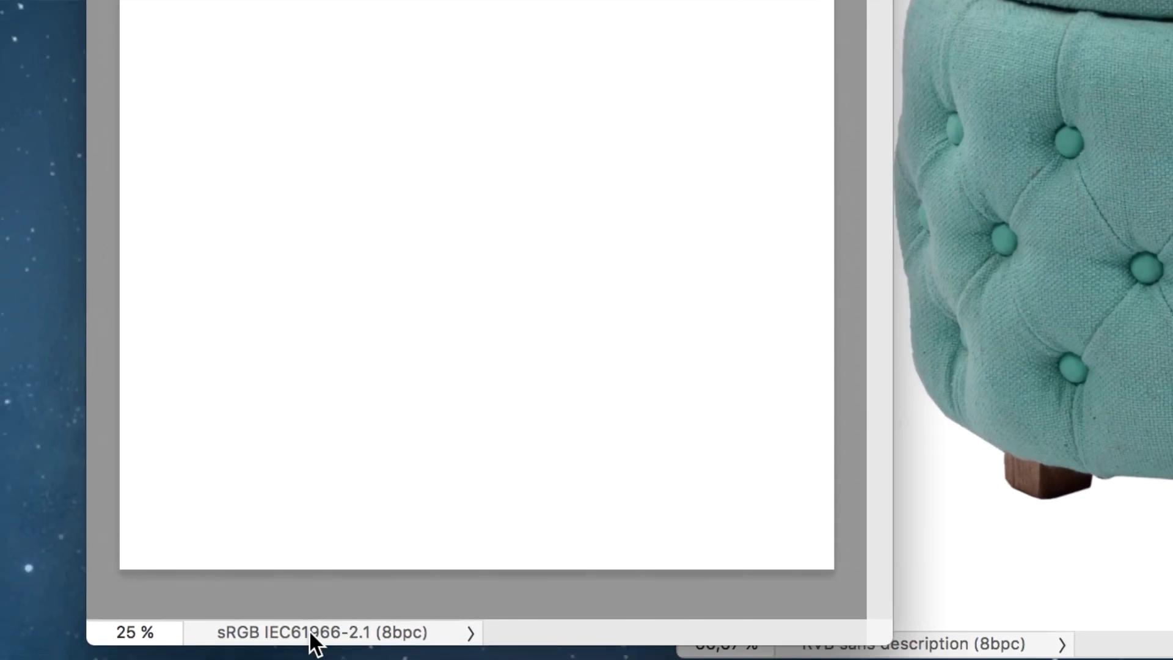
{"action": "left_click", "coordinate": [290, 636]}
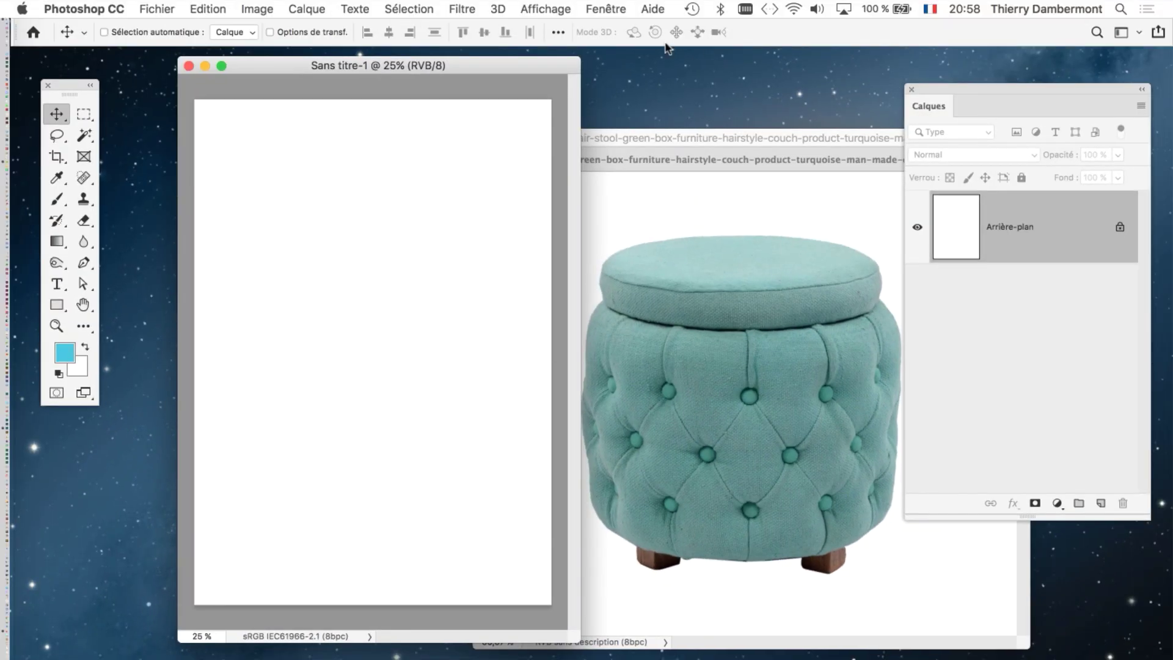
Step: Bring the stool image forward and pick the Magic Wand tool
{"action": "left_click", "coordinate": [691, 142]}
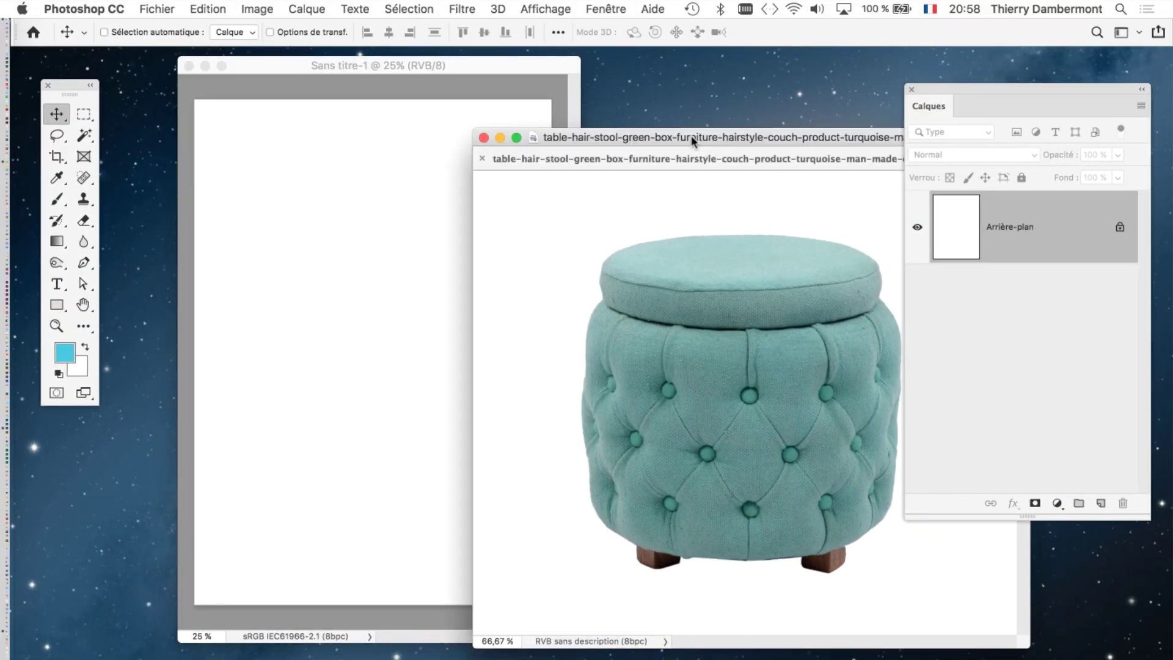
{"action": "left_click", "coordinate": [910, 90]}
{"action": "left_click_drag", "start_coordinate": [665, 140], "coordinate": [815, 105]}
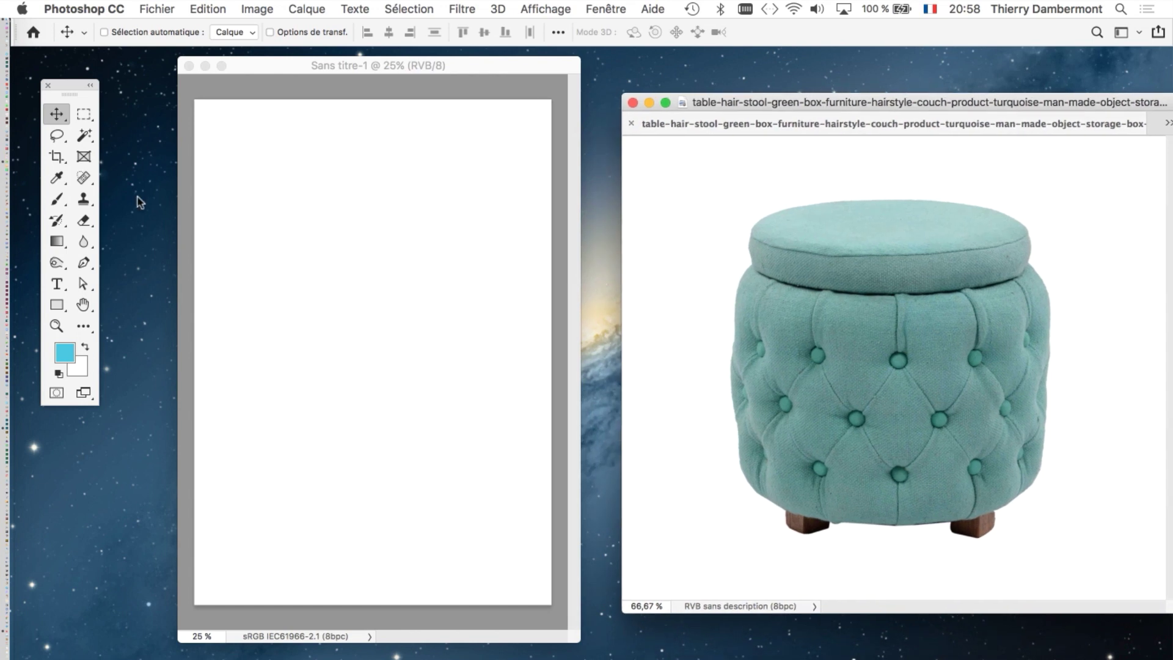
{"action": "left_click_drag", "start_coordinate": [83, 135], "coordinate": [113, 134]}
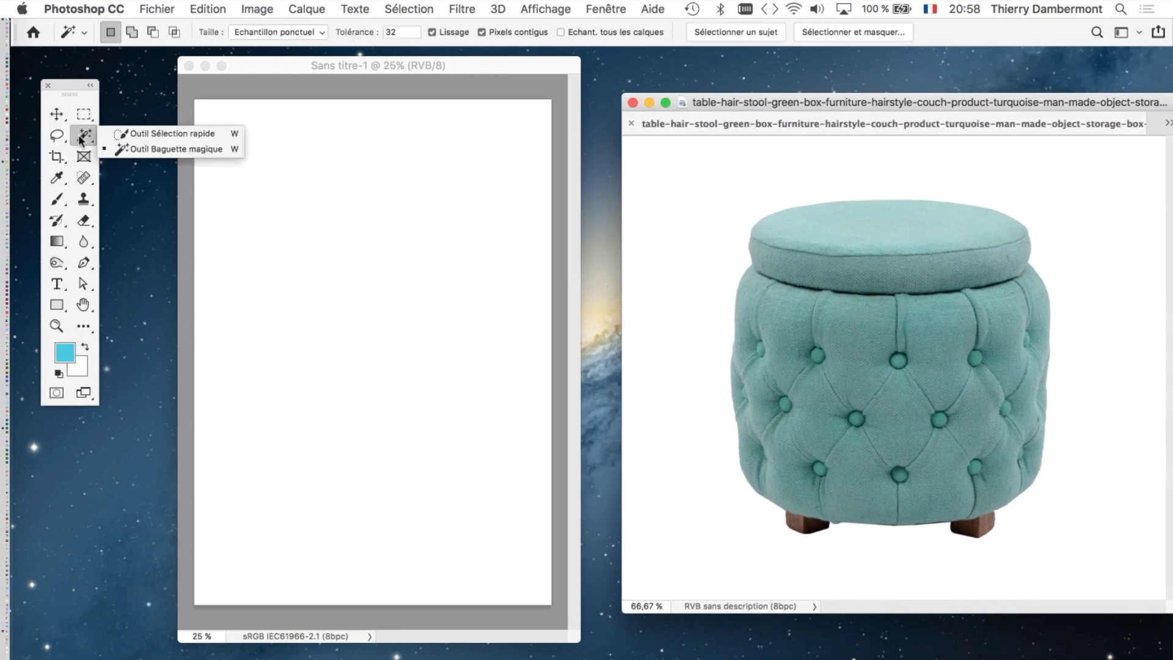
{"action": "left_click", "coordinate": [86, 139]}
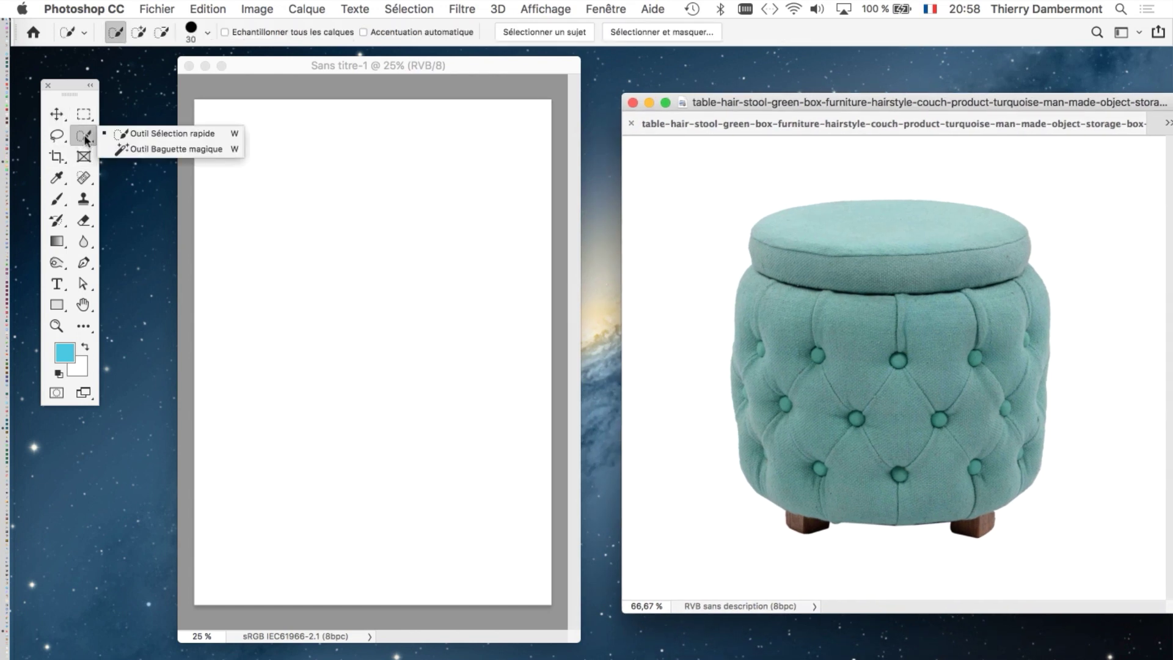
{"action": "left_click", "coordinate": [132, 149]}
{"action": "left_click_drag", "start_coordinate": [730, 104], "coordinate": [671, 100]}
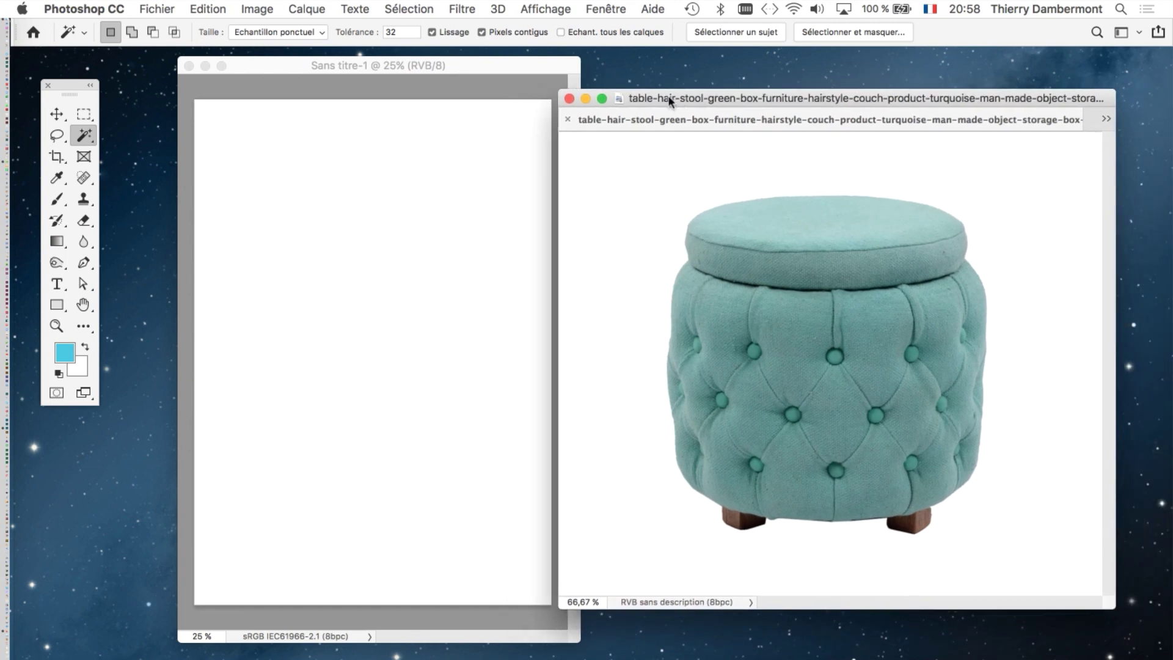
Step: Cut the stool from its white background, drag it into the collage, and close its image
{"action": "scroll", "coordinate": [951, 472], "scroll_direction": "down", "scroll_amount": 1}
{"action": "scroll", "coordinate": [794, 354], "scroll_direction": "down", "scroll_amount": 1}
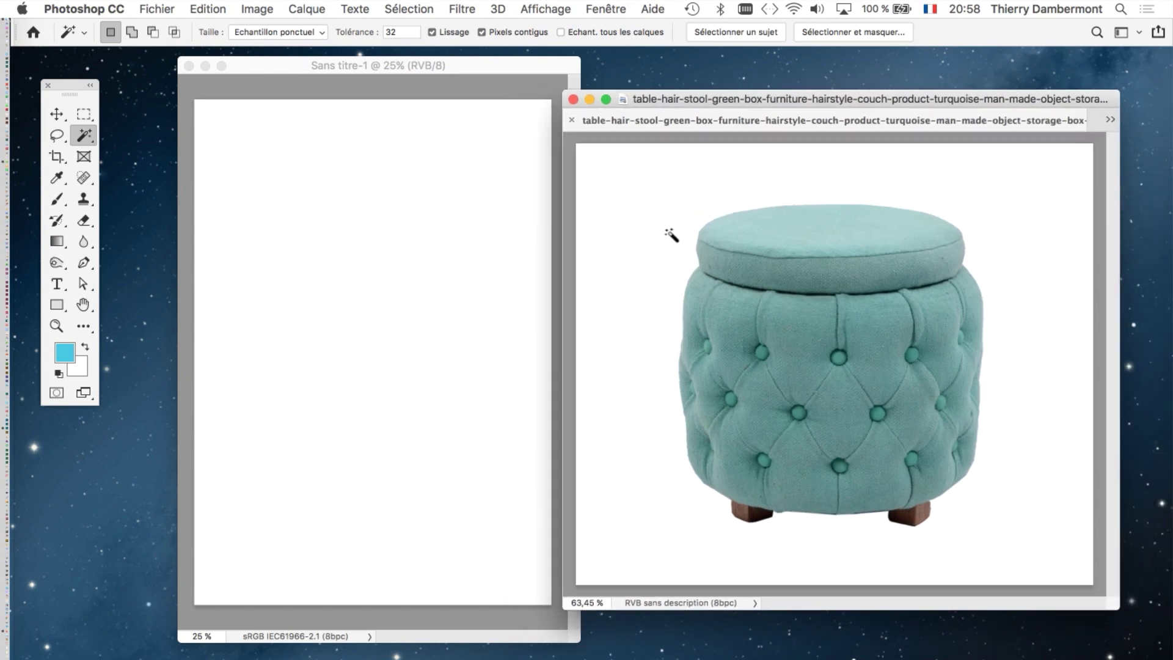
{"action": "left_click", "coordinate": [674, 205]}
{"action": "left_click", "coordinate": [409, 8]}
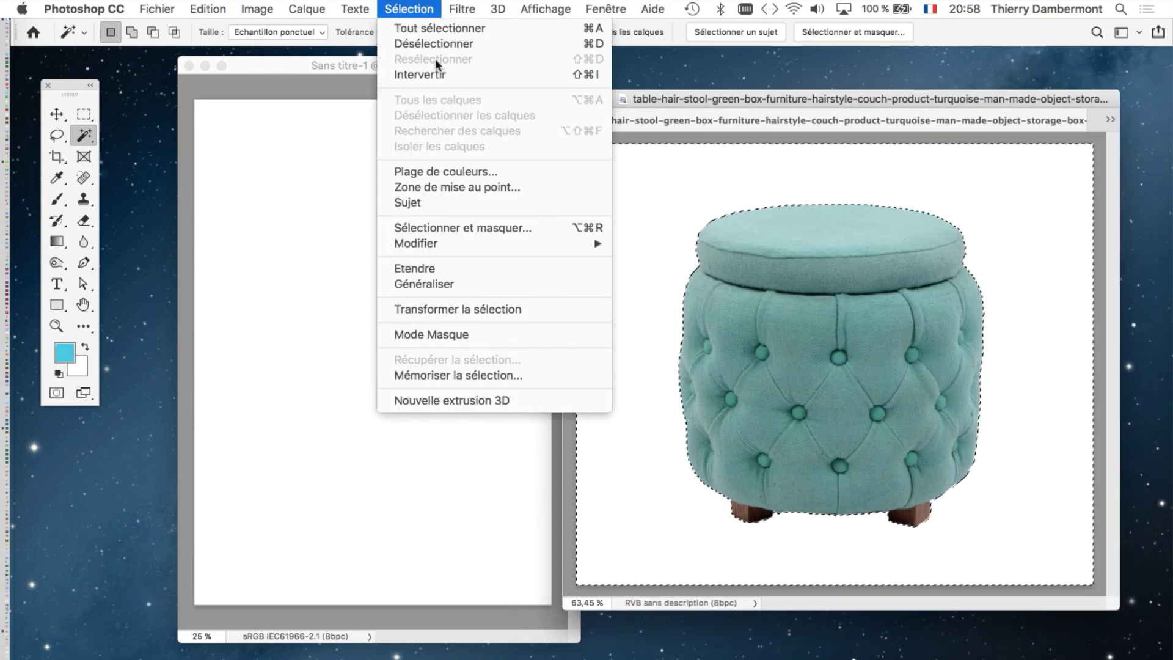
{"action": "left_click", "coordinate": [421, 74]}
{"action": "left_click", "coordinate": [56, 114]}
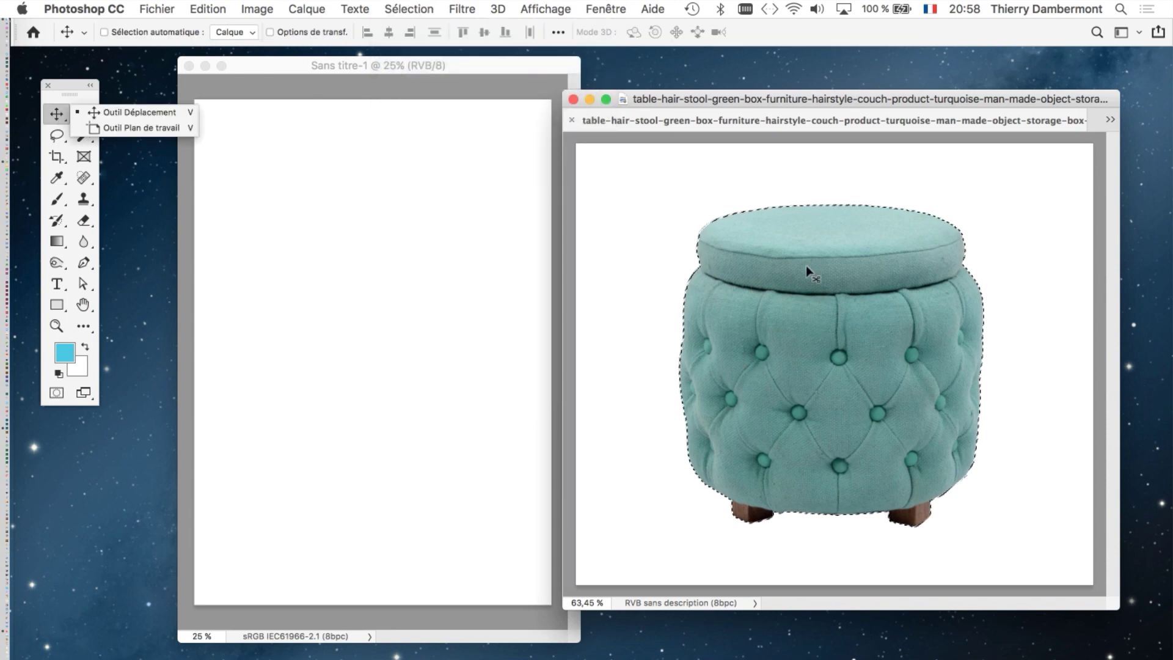
{"action": "left_click_drag", "start_coordinate": [817, 270], "coordinate": [314, 261]}
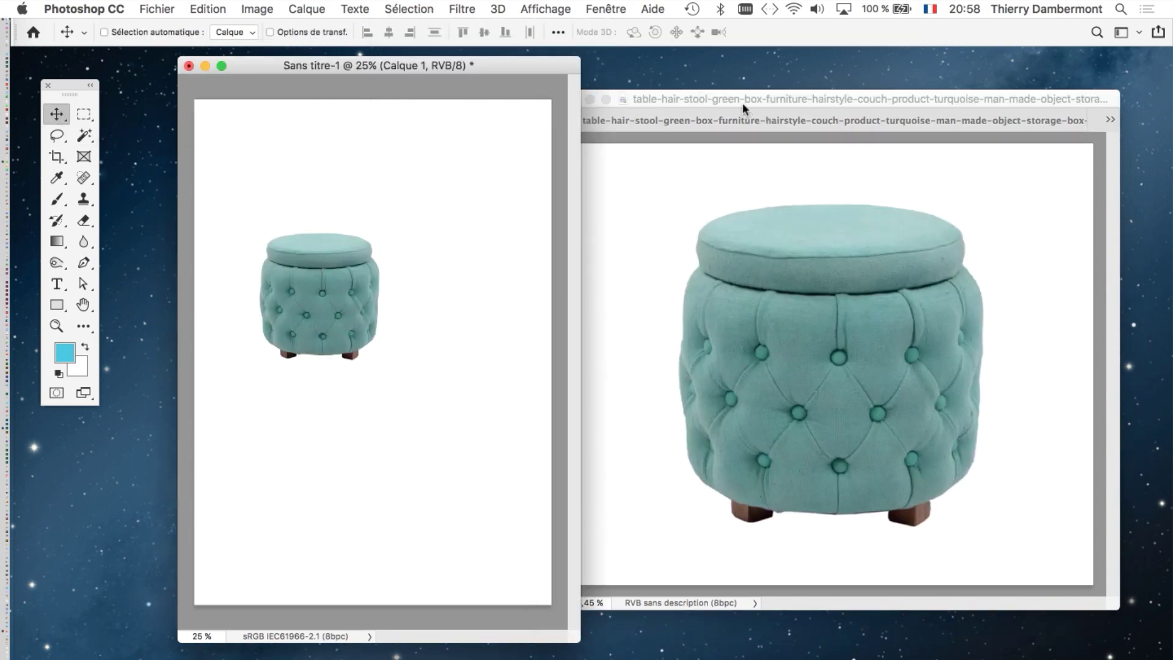
{"action": "left_click", "coordinate": [742, 103]}
{"action": "key", "text": "super+w"}
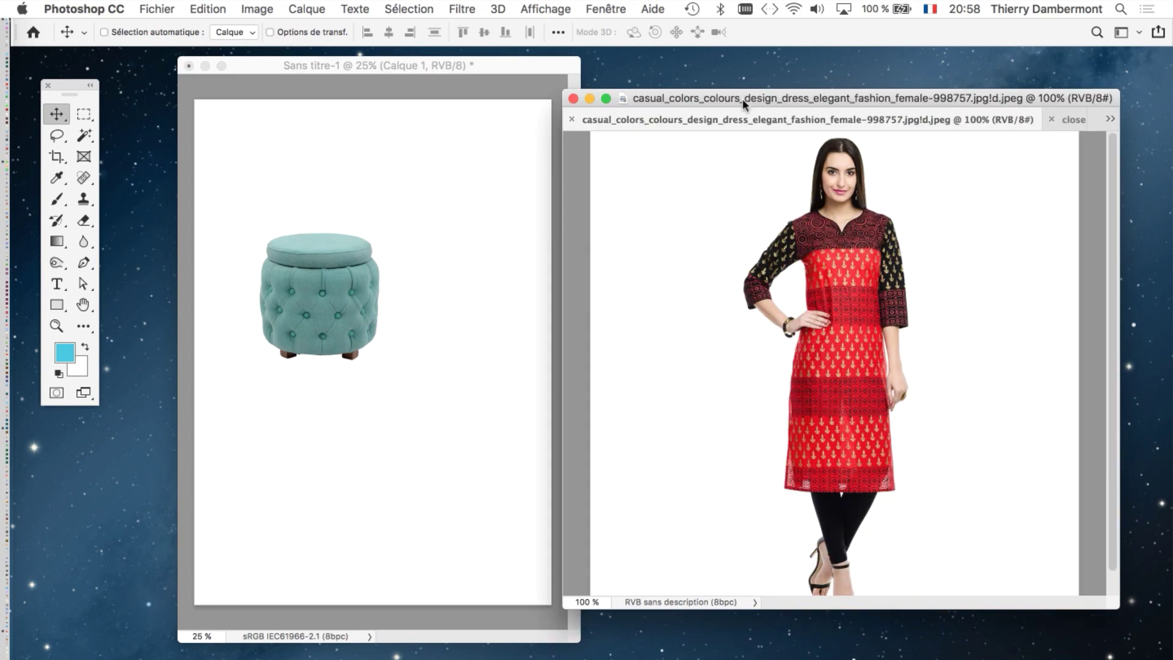
Step: Cut the red-dress woman from her white background and add her to the collage
{"action": "left_click", "coordinate": [86, 138]}
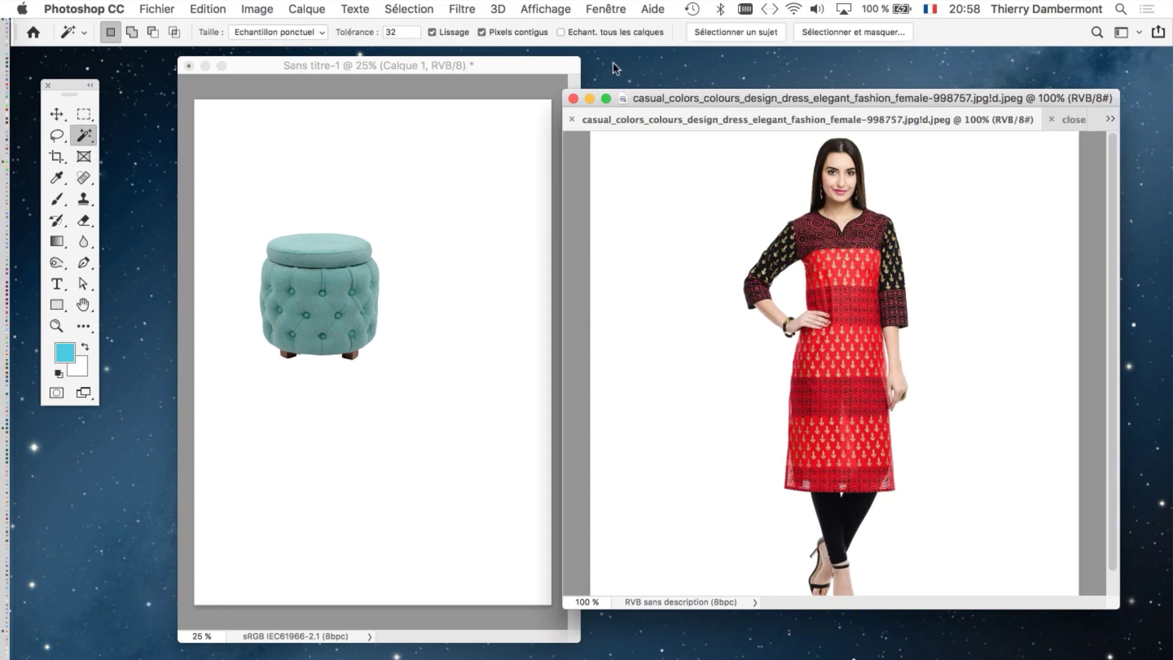
{"action": "left_click", "coordinate": [720, 224]}
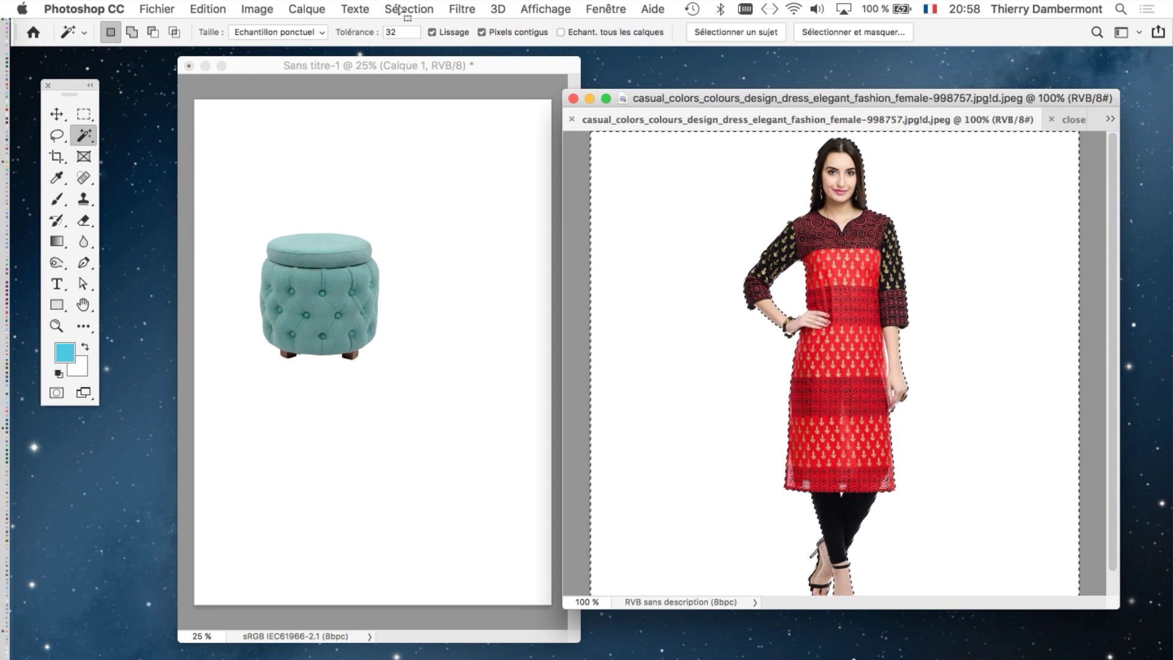
{"action": "scroll", "coordinate": [889, 359], "scroll_direction": "up", "scroll_amount": 1}
{"action": "scroll", "coordinate": [889, 359], "scroll_direction": "up", "scroll_amount": 10}
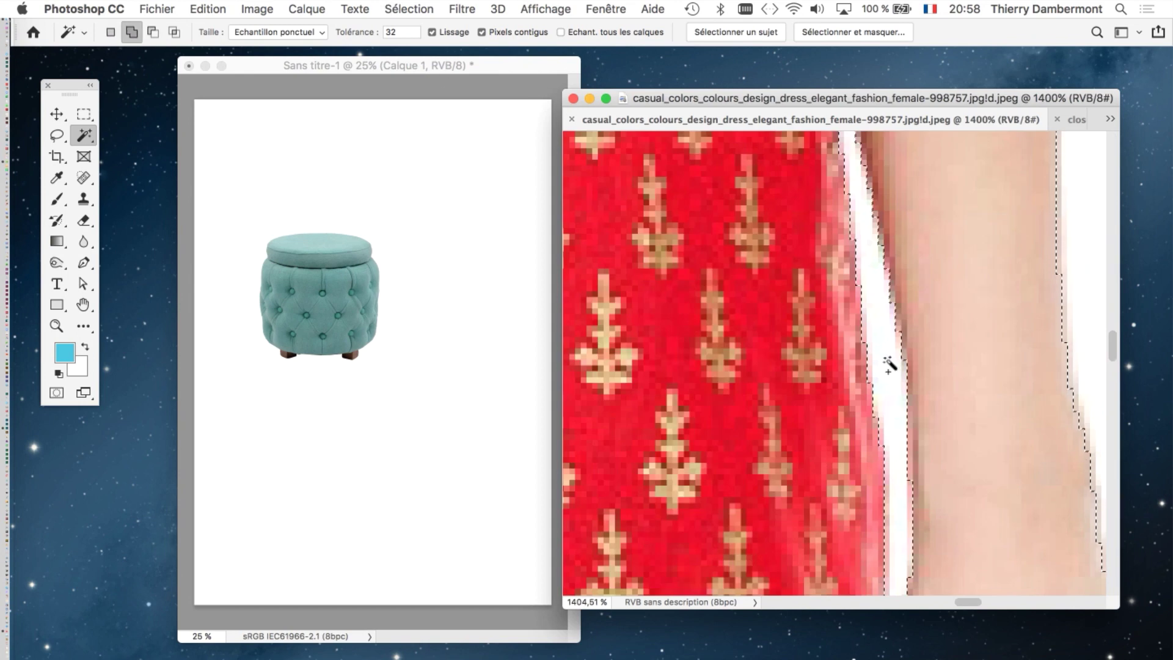
{"action": "scroll", "coordinate": [889, 365], "scroll_direction": "down", "scroll_amount": 6}
{"action": "scroll", "coordinate": [889, 365], "scroll_direction": "down", "scroll_amount": 6}
{"action": "left_click", "coordinate": [408, 8]}
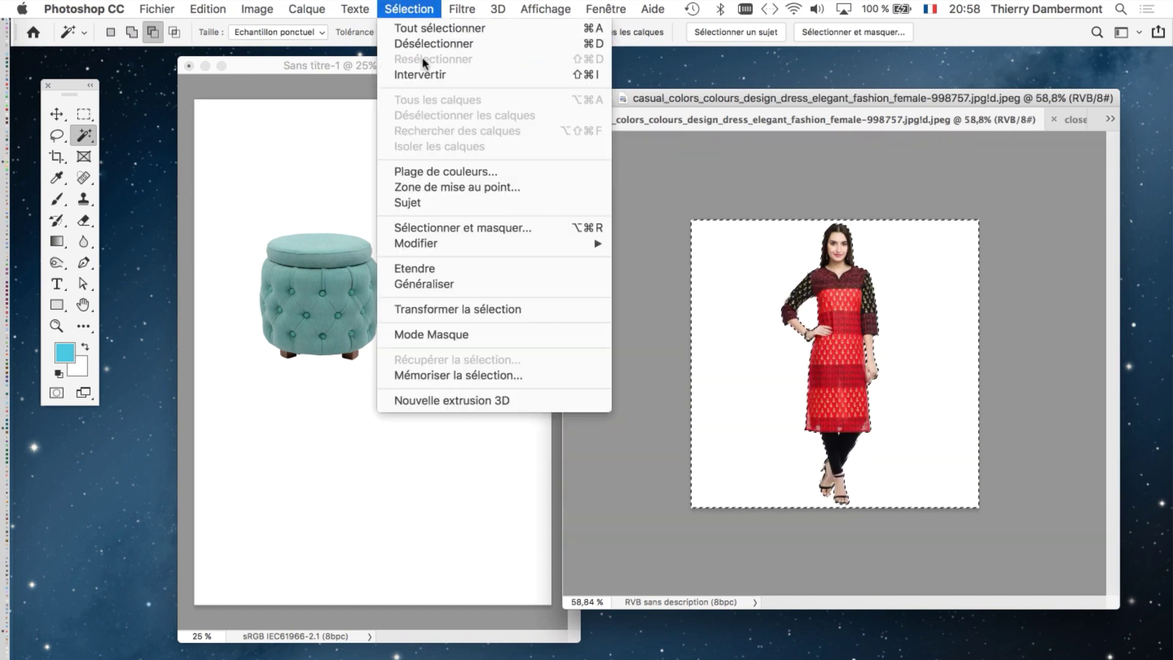
{"action": "left_click", "coordinate": [420, 74]}
{"action": "left_click", "coordinate": [56, 113]}
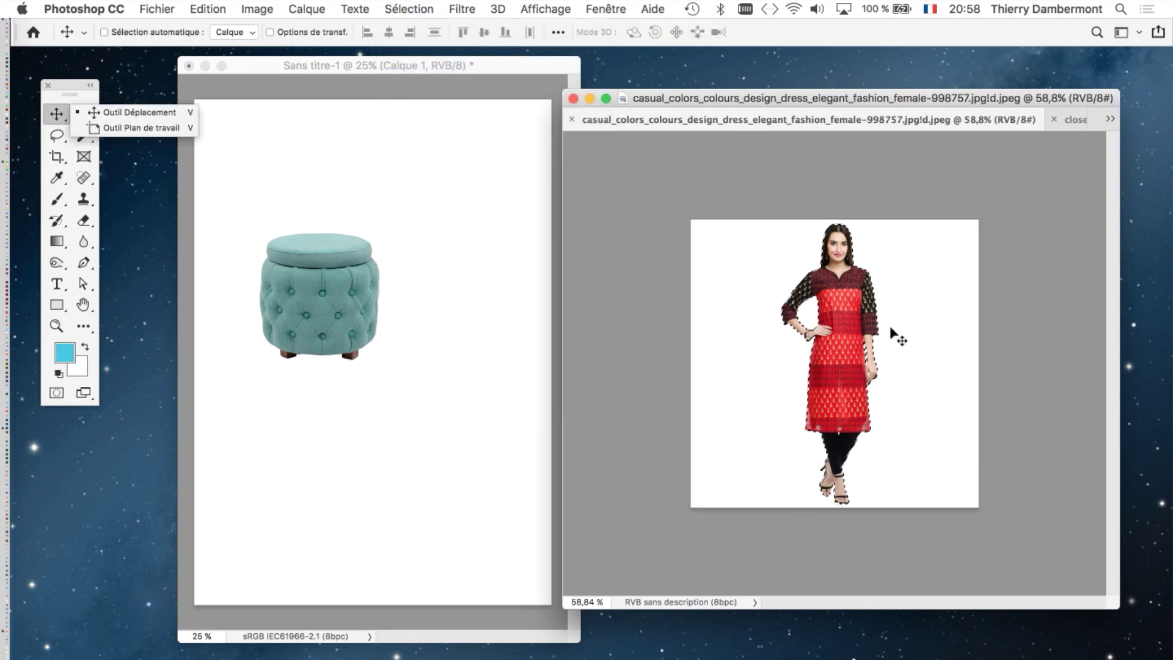
{"action": "left_click", "coordinate": [833, 295]}
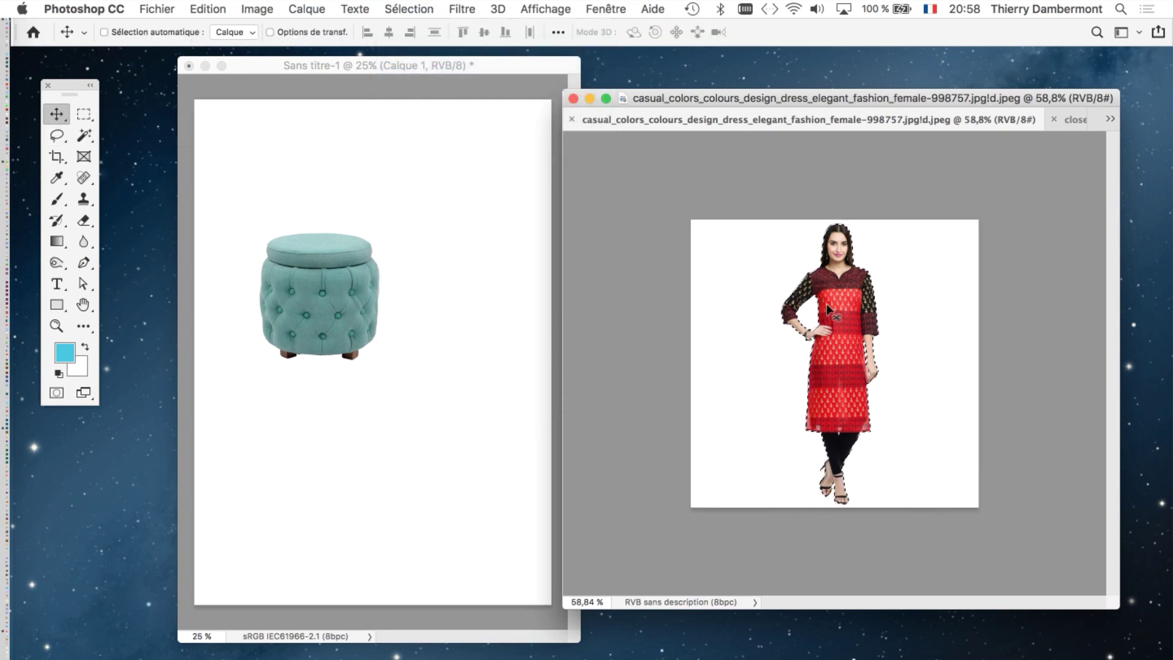
{"action": "left_click_drag", "start_coordinate": [827, 309], "coordinate": [444, 360]}
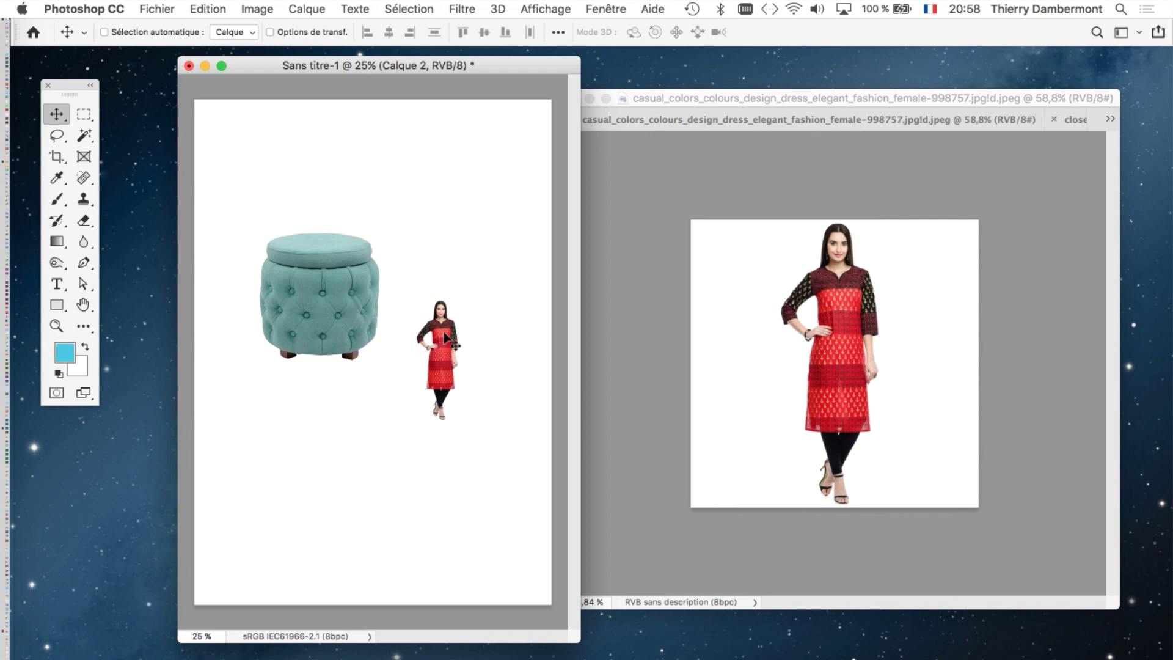
Step: Cut the moon from its black background and place it at the collage's bottom
{"action": "left_click", "coordinate": [760, 104]}
{"action": "key", "text": "ctrl+Tab"}
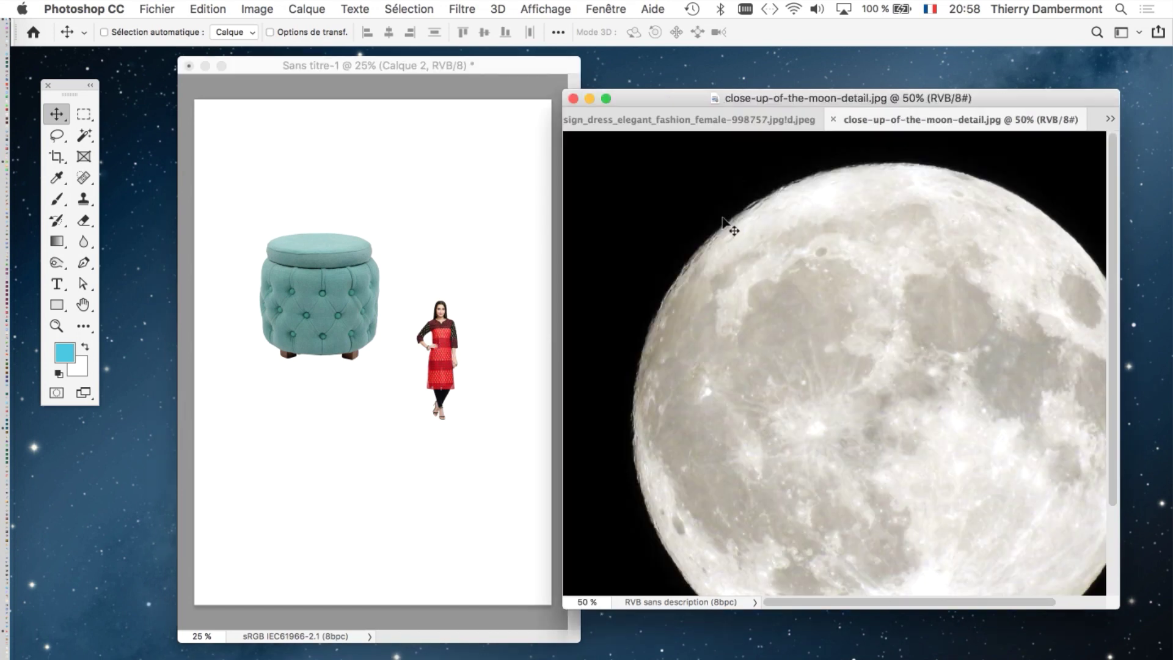
{"action": "key", "text": "ctrl+0"}
{"action": "left_click", "coordinate": [86, 136]}
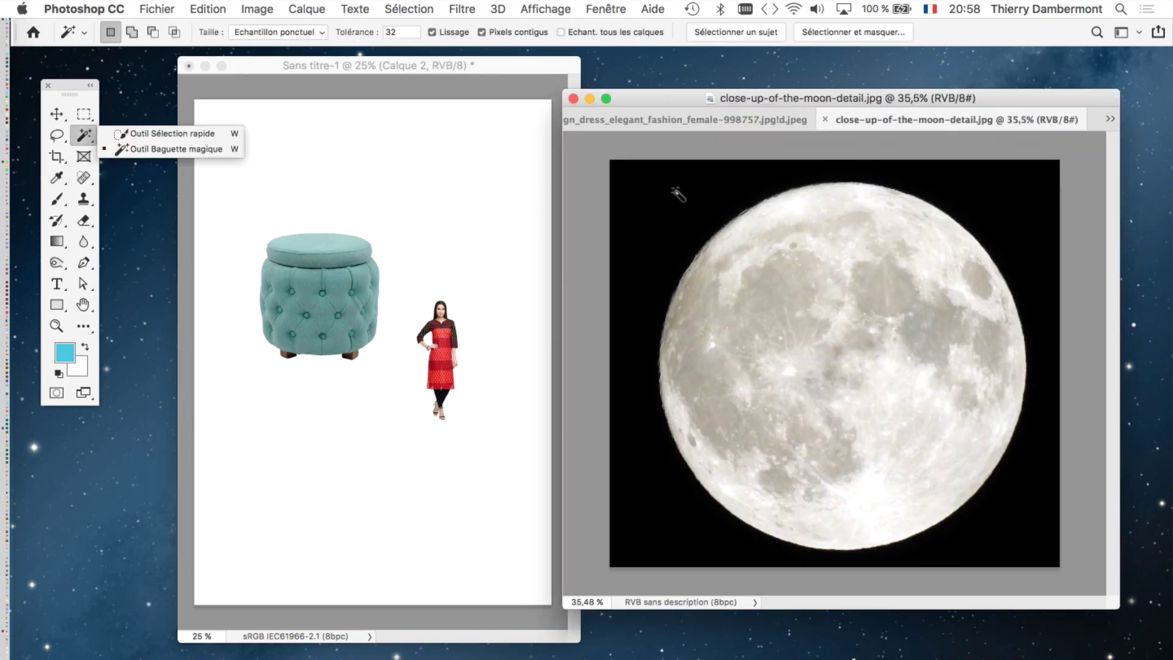
{"action": "left_click", "coordinate": [163, 149]}
{"action": "left_click", "coordinate": [677, 195]}
{"action": "left_click", "coordinate": [414, 8]}
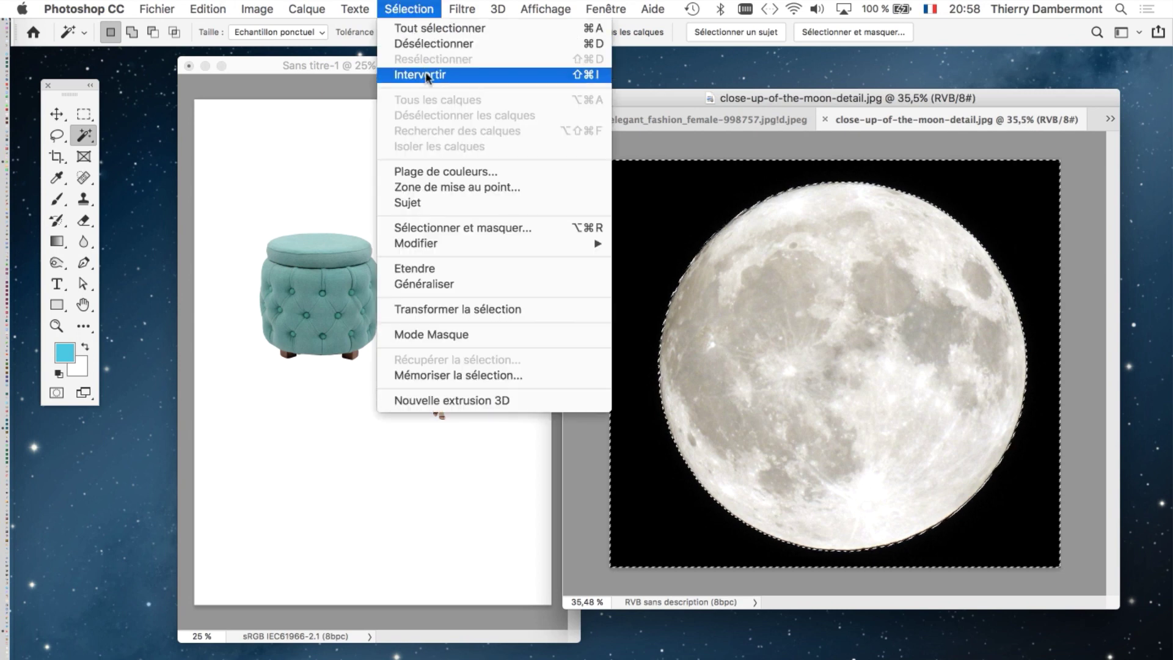
{"action": "left_click", "coordinate": [421, 77]}
{"action": "left_click", "coordinate": [56, 113]}
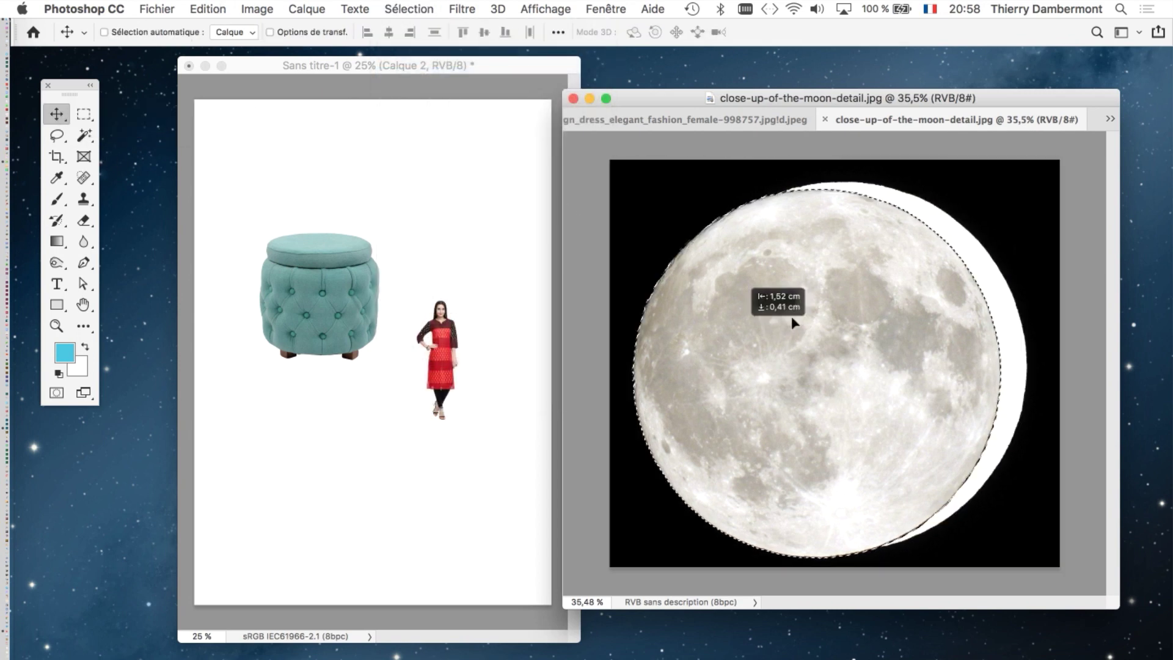
{"action": "left_click_drag", "start_coordinate": [809, 324], "coordinate": [343, 452]}
Step: Cut the wicker basket from its white background and place it beside the stool
{"action": "left_click", "coordinate": [877, 123]}
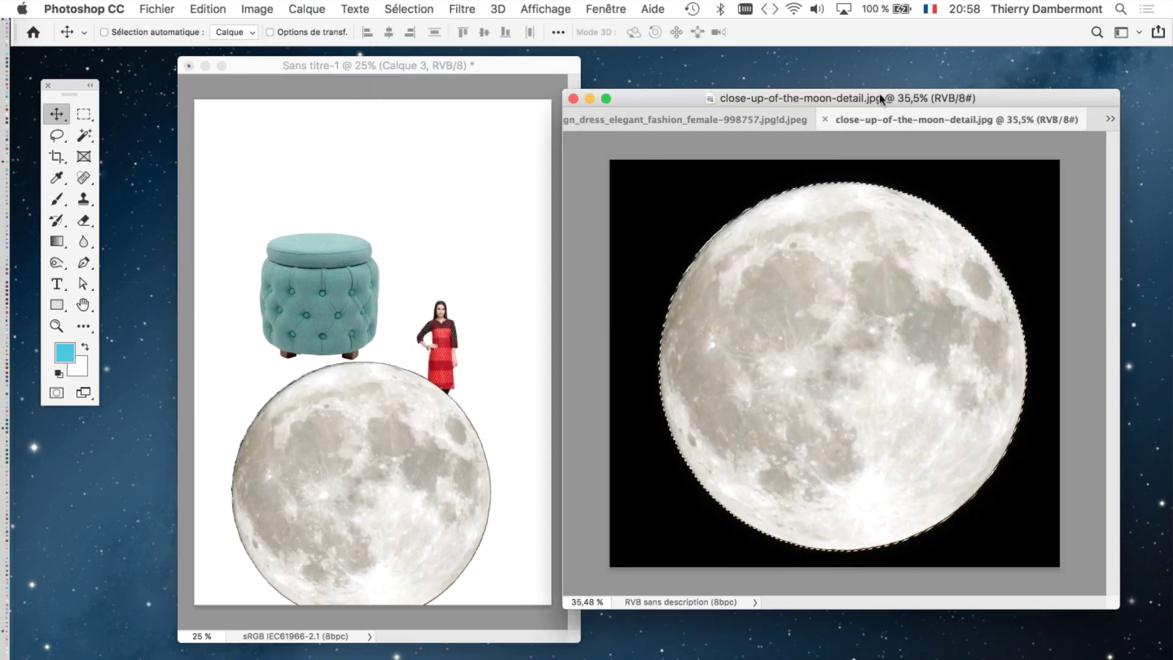
{"action": "left_click", "coordinate": [87, 145]}
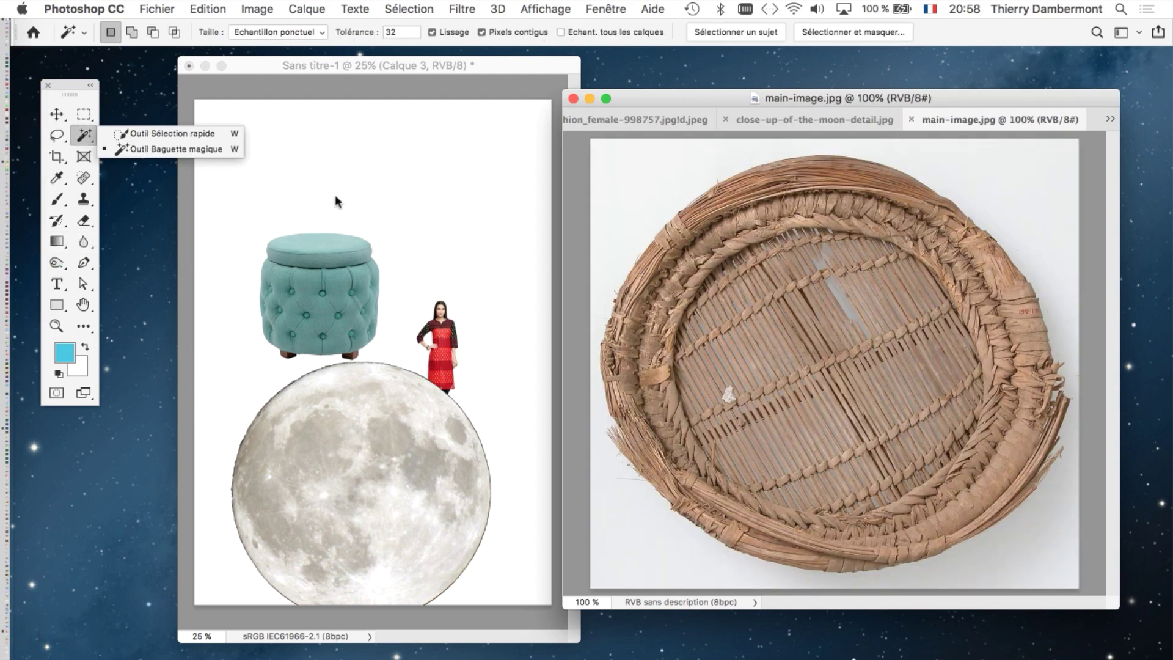
{"action": "left_click", "coordinate": [685, 178]}
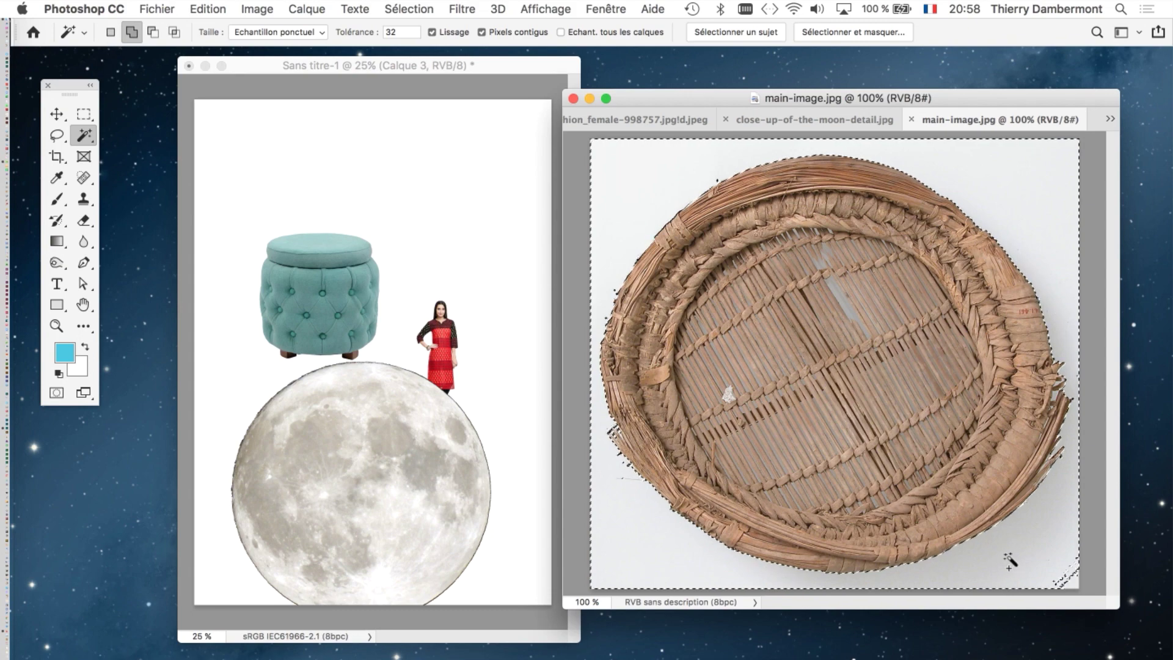
{"action": "left_click", "coordinate": [1073, 582], "text": "shift"}
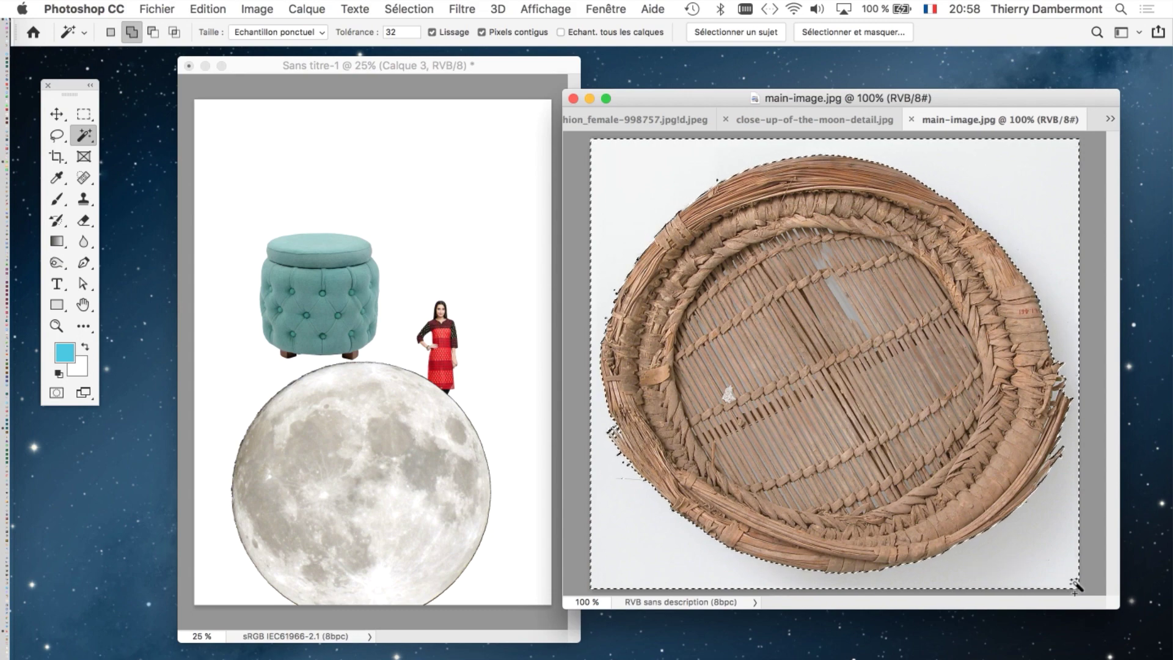
{"action": "left_click", "coordinate": [409, 9]}
{"action": "key", "text": "Return"}
{"action": "left_click", "coordinate": [56, 113]}
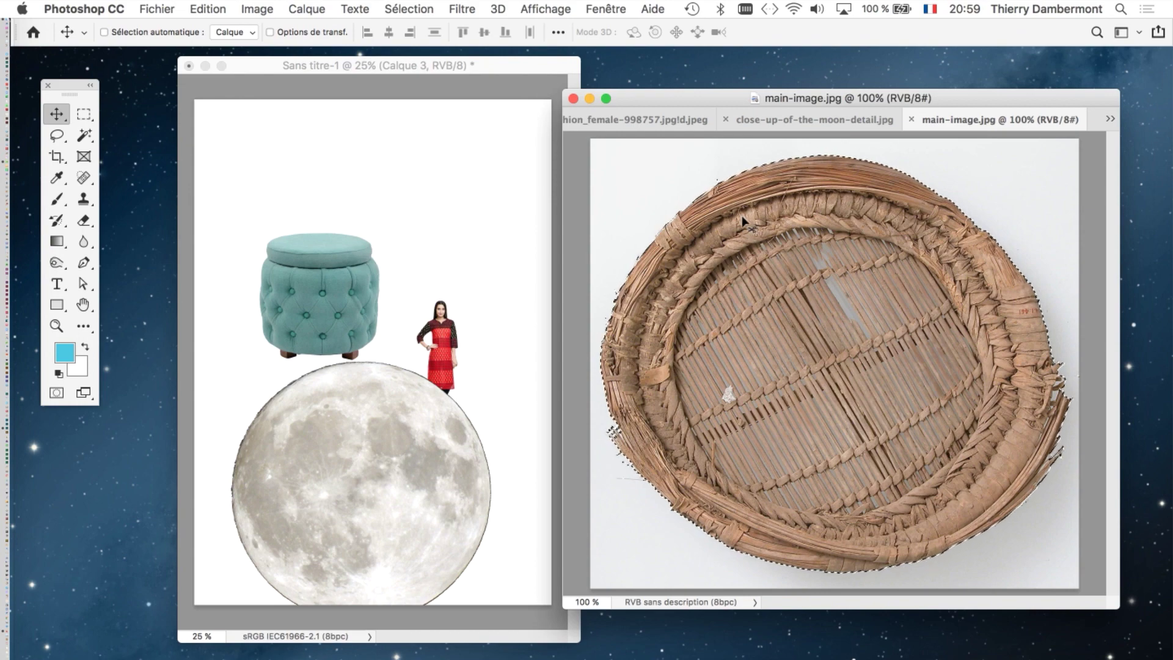
{"action": "left_click_drag", "start_coordinate": [361, 250], "coordinate": [389, 271]}
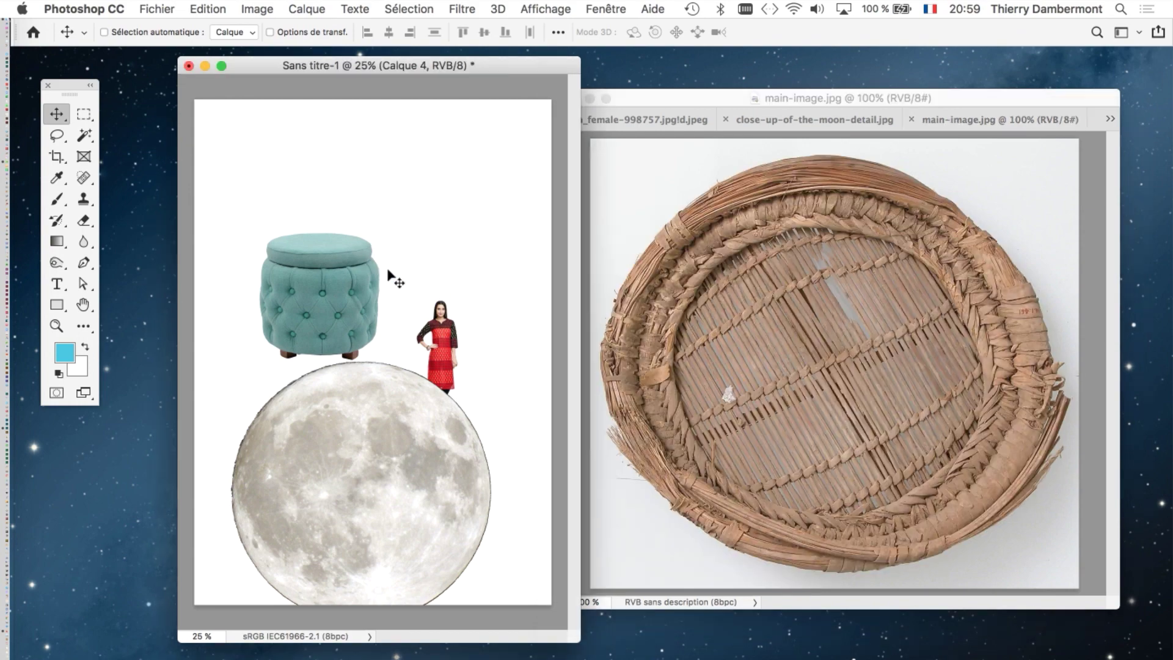
Step: Cut the pocket watch from its white background and drag it into the collage
{"action": "left_click", "coordinate": [725, 94]}
{"action": "key", "text": "ctrl+Tab"}
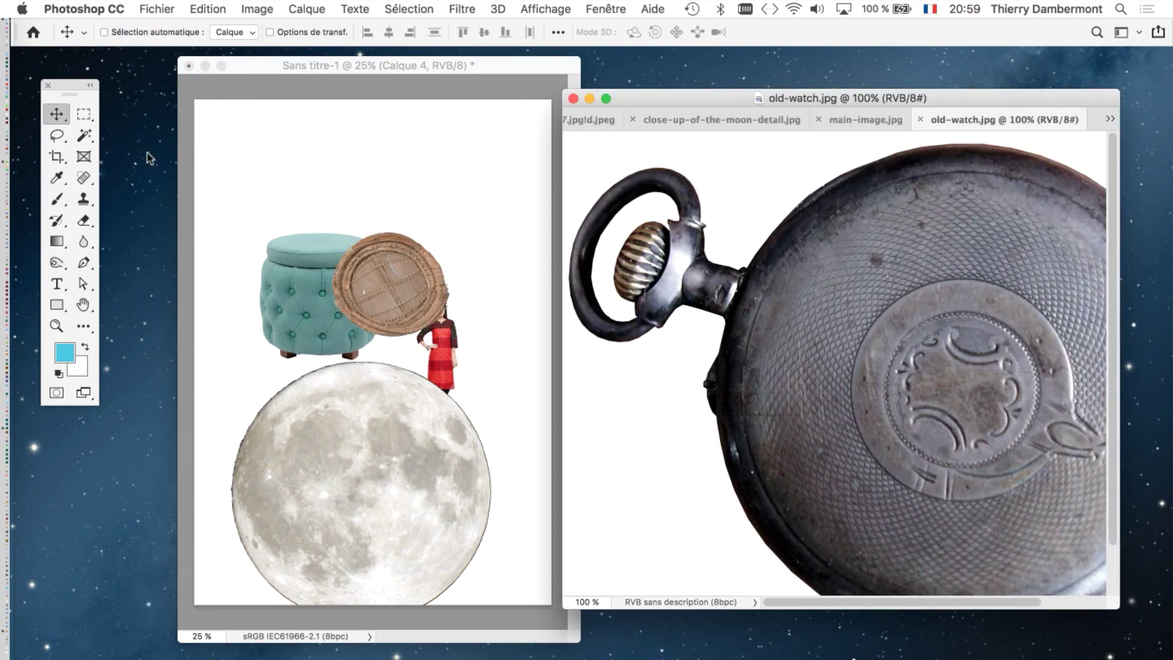
{"action": "key", "text": "ctrl+0"}
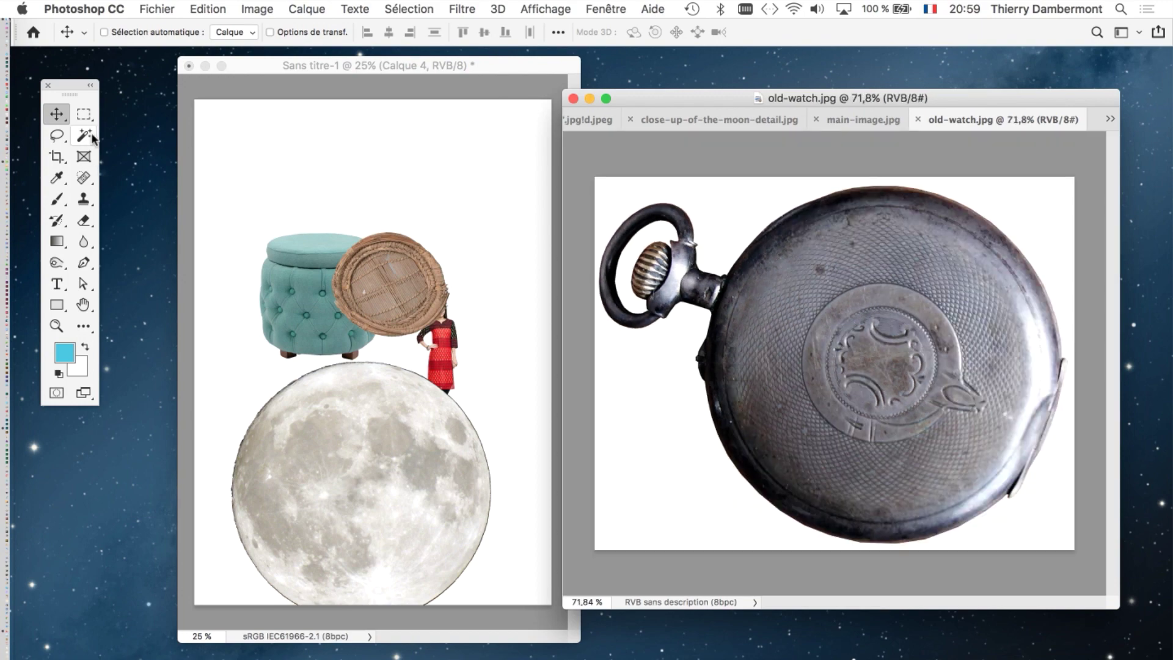
{"action": "left_click", "coordinate": [85, 136]}
{"action": "left_click", "coordinate": [746, 204]}
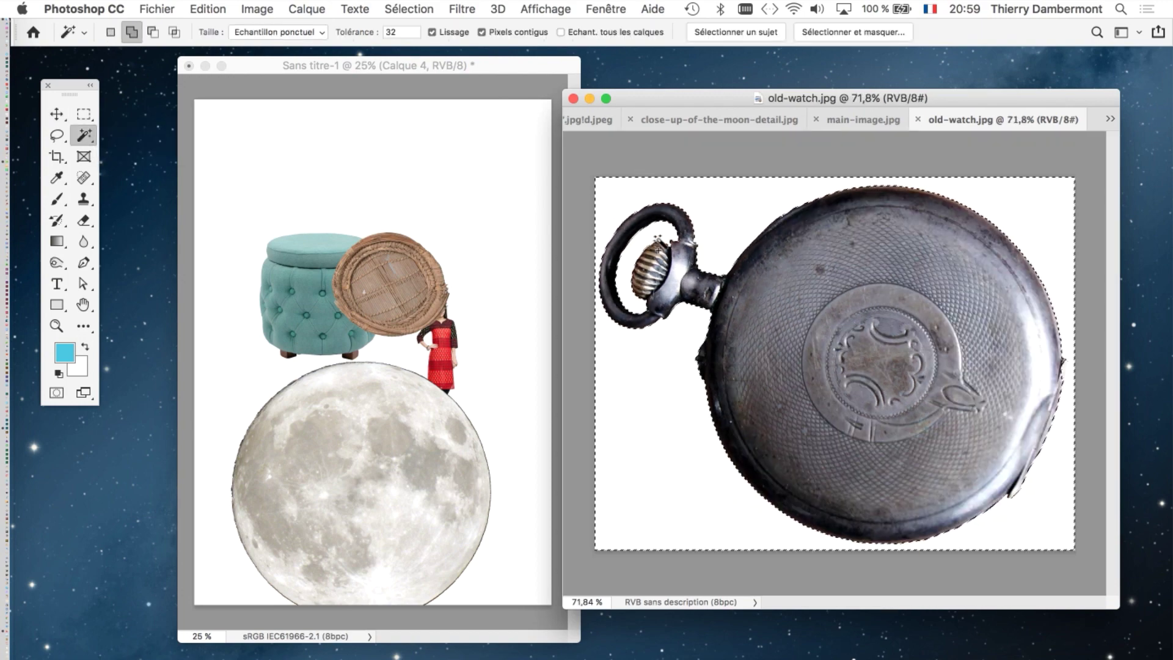
{"action": "left_click", "coordinate": [408, 9]}
{"action": "left_click", "coordinate": [422, 71]}
{"action": "key", "text": "v"}
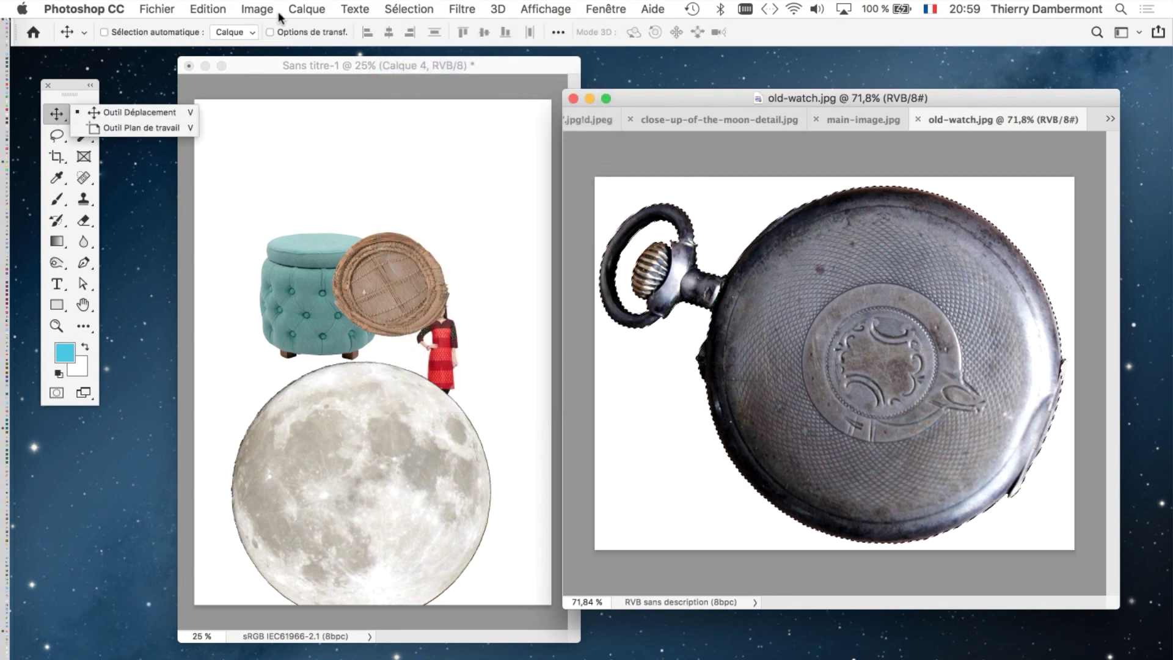
{"action": "left_click_drag", "start_coordinate": [857, 244], "coordinate": [401, 198]}
Step: Cut out the red Beetle, windows included, and place it near the watch
{"action": "left_click", "coordinate": [755, 95]}
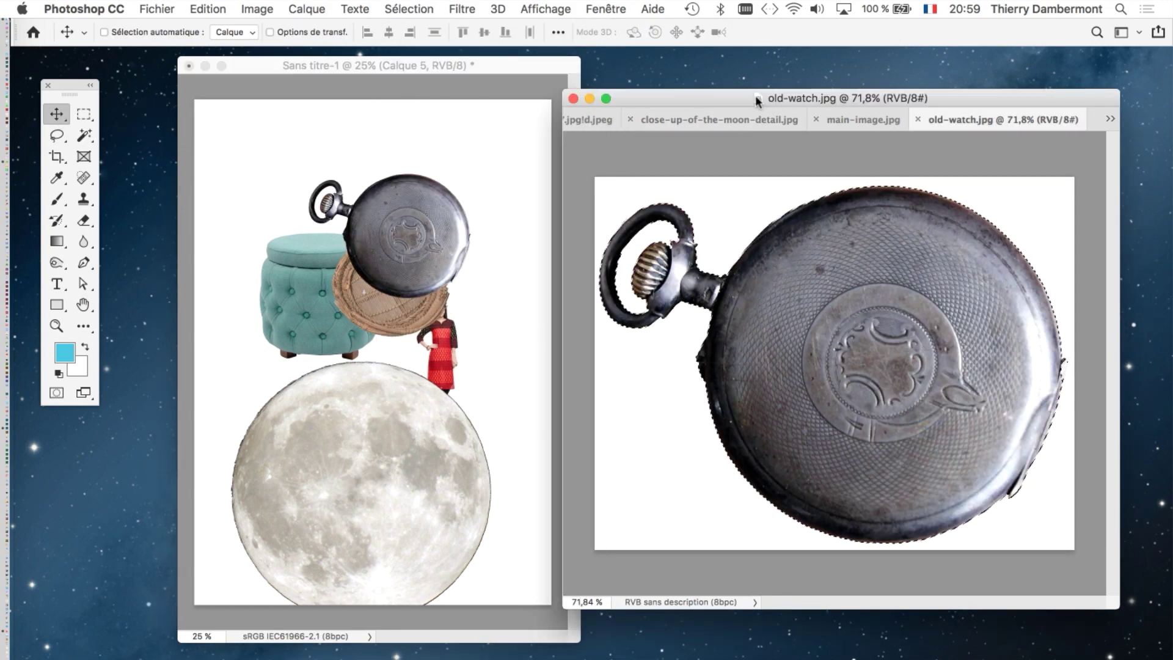
{"action": "key", "text": "ctrl+Tab"}
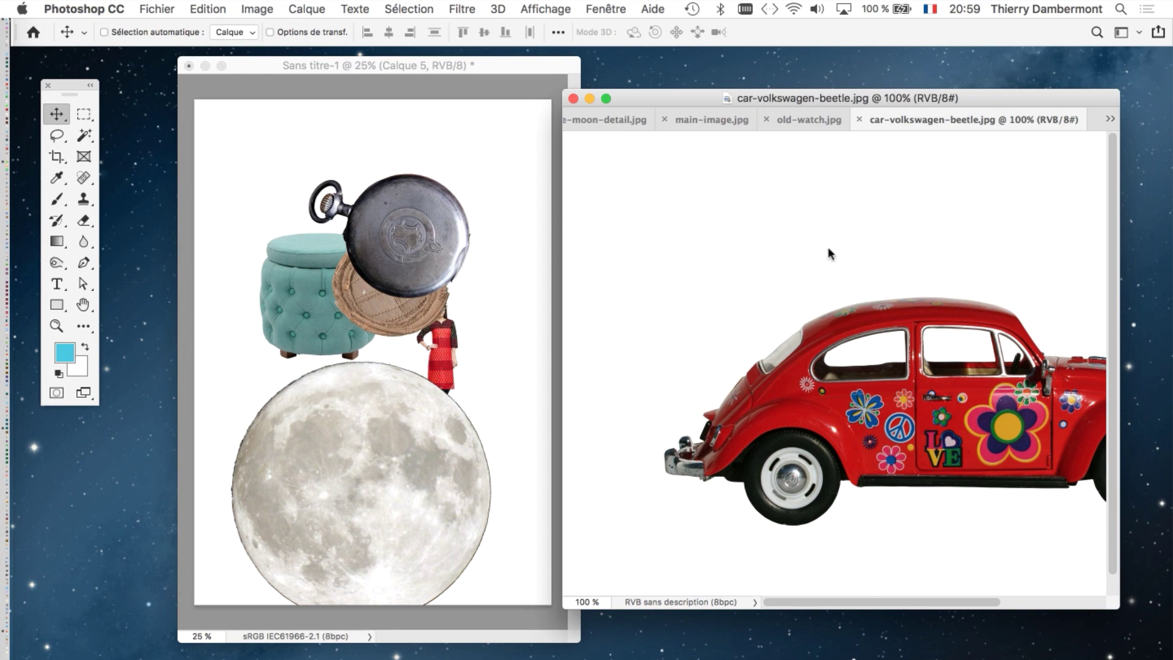
{"action": "left_click", "coordinate": [75, 138]}
{"action": "left_click", "coordinate": [726, 232]}
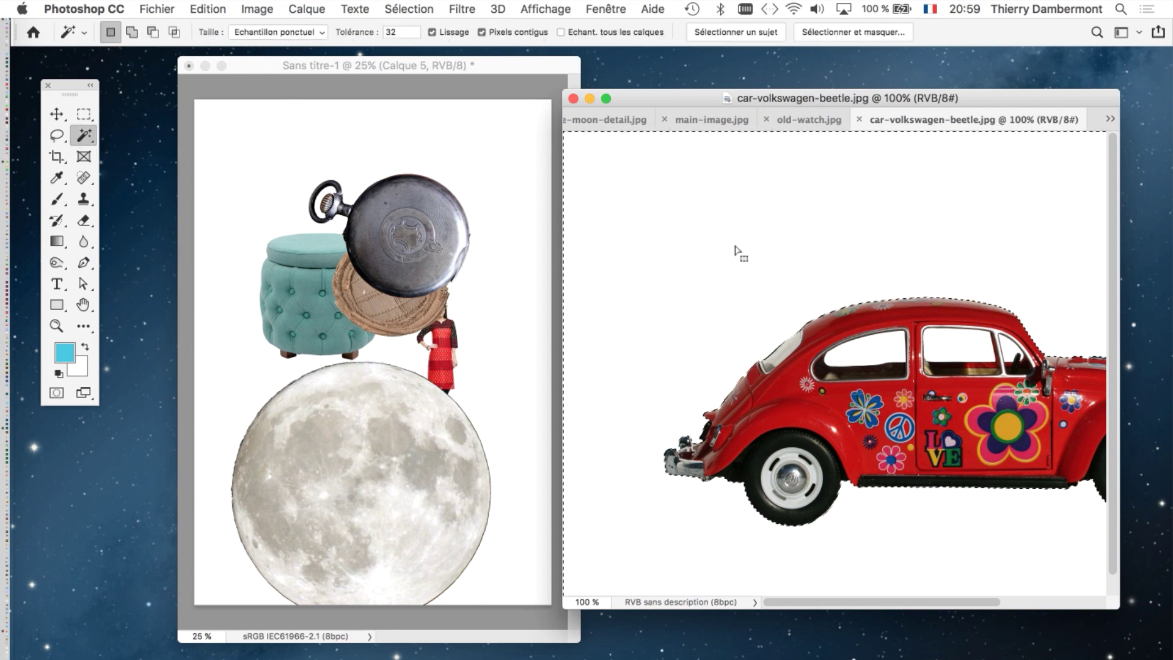
{"action": "left_click", "coordinate": [868, 360], "text": "shift"}
{"action": "left_click", "coordinate": [962, 349], "text": "shift"}
{"action": "left_click", "coordinate": [1011, 354], "text": "shift"}
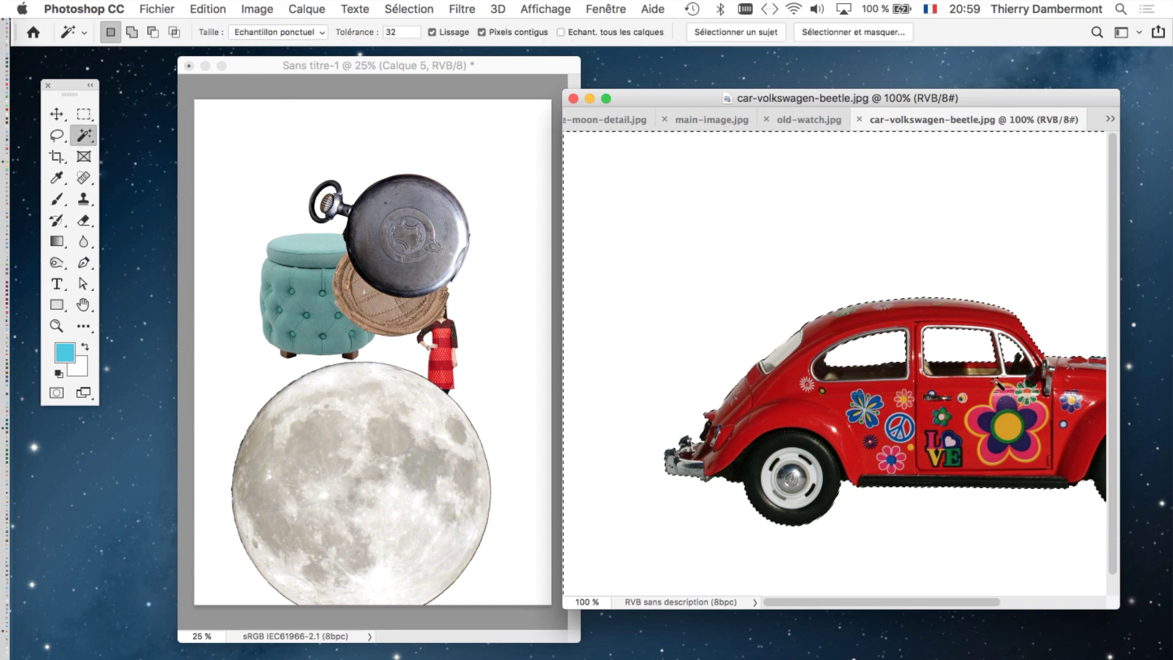
{"action": "scroll", "coordinate": [1011, 355], "scroll_direction": "down", "scroll_amount": 2}
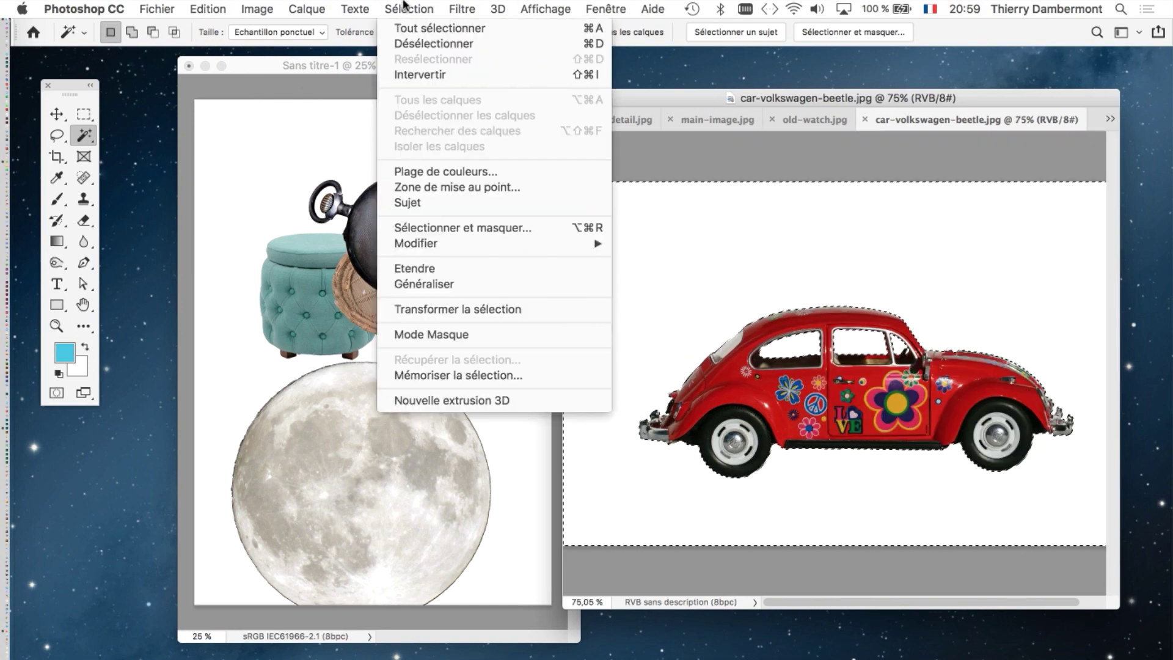
{"action": "left_click", "coordinate": [409, 8]}
{"action": "left_click", "coordinate": [430, 74]}
{"action": "left_click", "coordinate": [56, 113]}
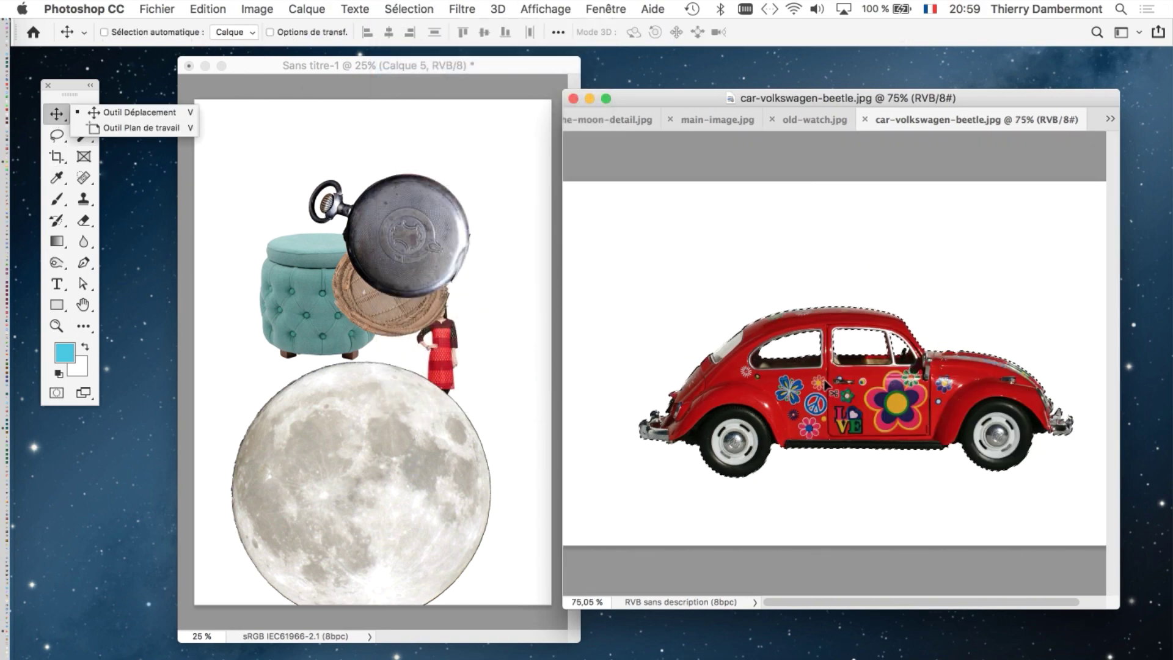
{"action": "mouse_move", "coordinate": [829, 394]}
{"action": "left_mouse_down"}
{"action": "mouse_move", "coordinate": [382, 316]}
{"action": "mouse_move", "coordinate": [373, 284]}
{"action": "left_mouse_up"}
Step: Close the car and remaining source images, returning to the collage
{"action": "left_click", "coordinate": [801, 251]}
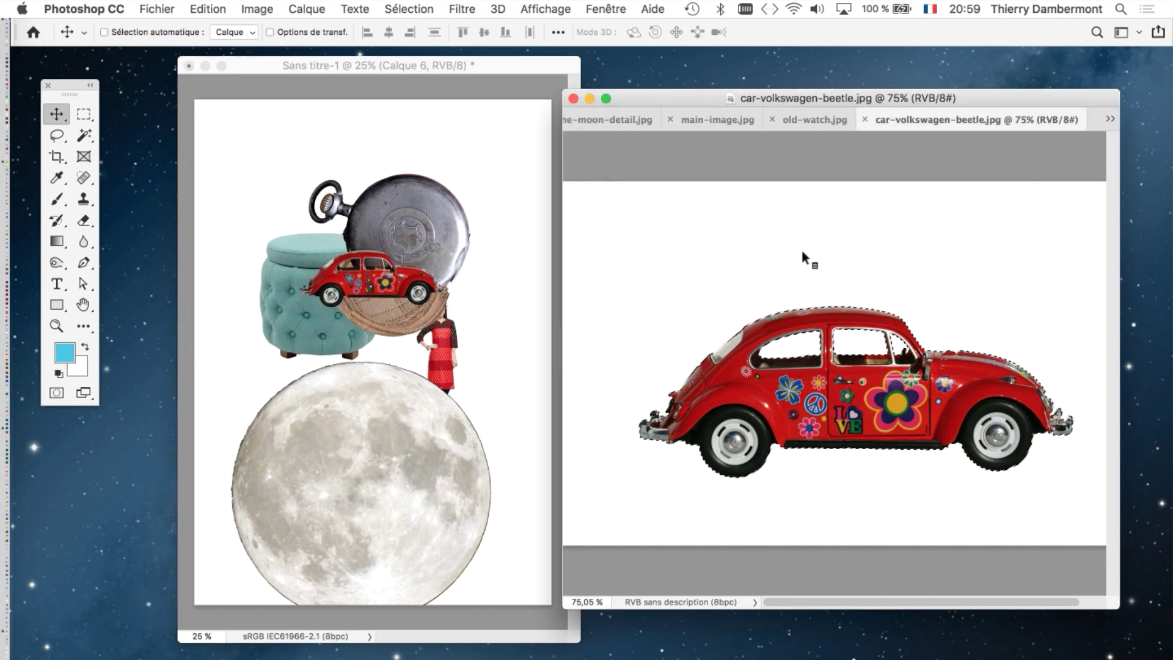
{"action": "key", "text": "super+w"}
{"action": "key", "text": "super+w"}
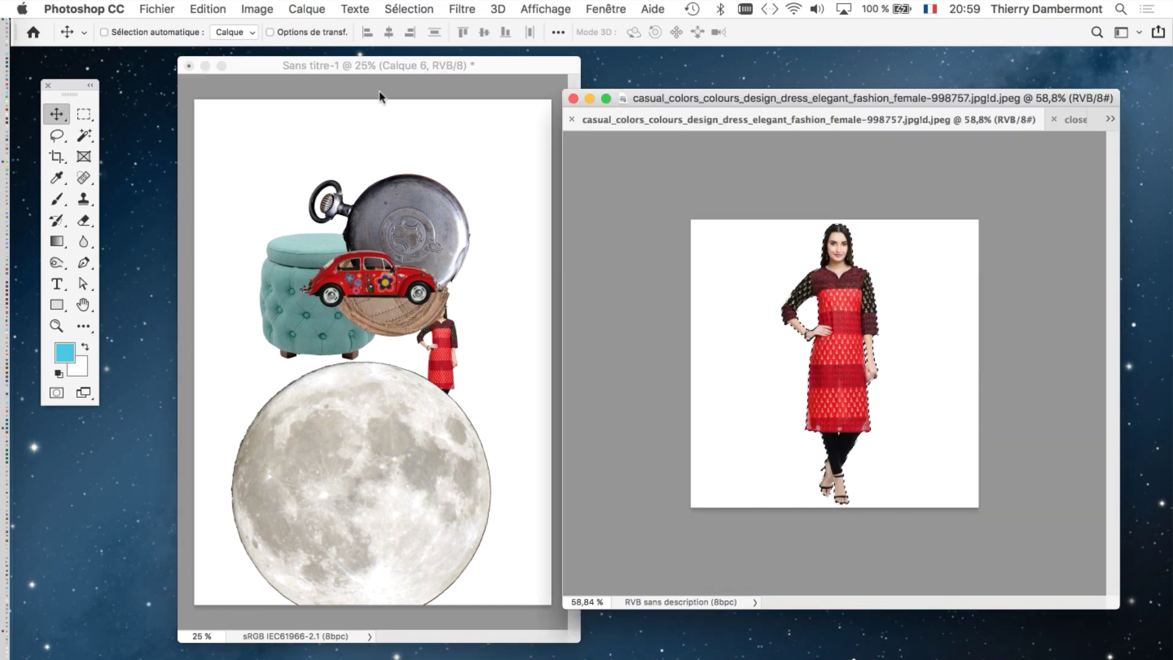
{"action": "left_click", "coordinate": [378, 97]}
{"action": "left_click", "coordinate": [157, 8]}
Step: Save the collage as layered affiche-01.psd in démo construction affiche, then view it full screen
{"action": "left_click", "coordinate": [183, 175]}
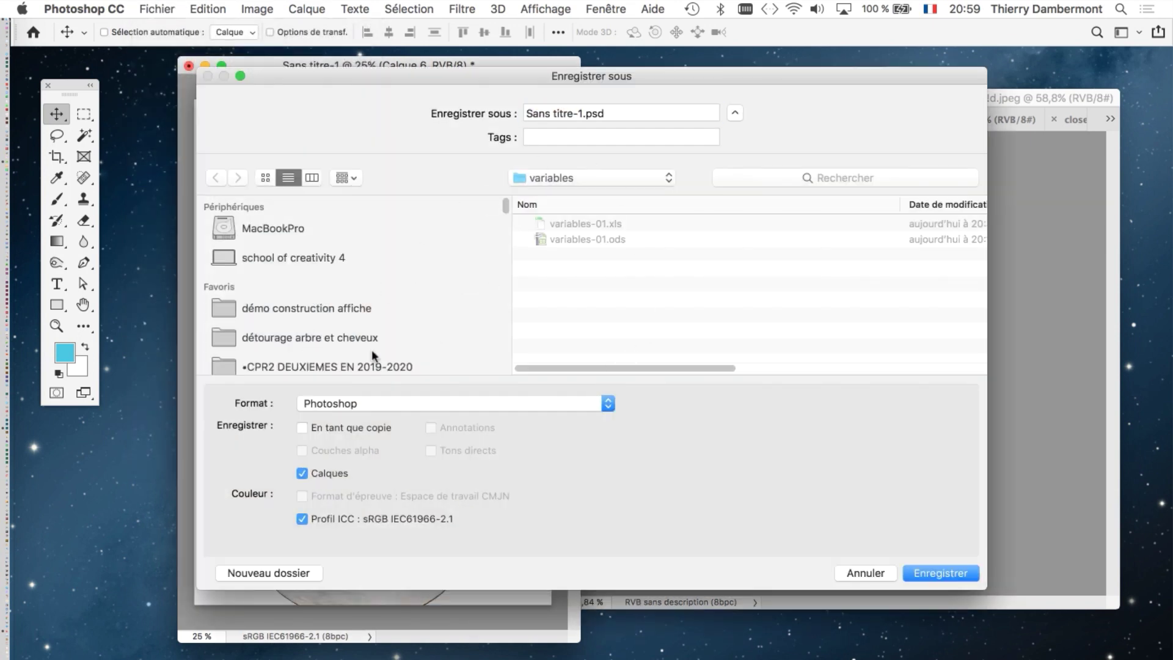
{"action": "left_click", "coordinate": [354, 309]}
{"action": "left_click", "coordinate": [581, 113]}
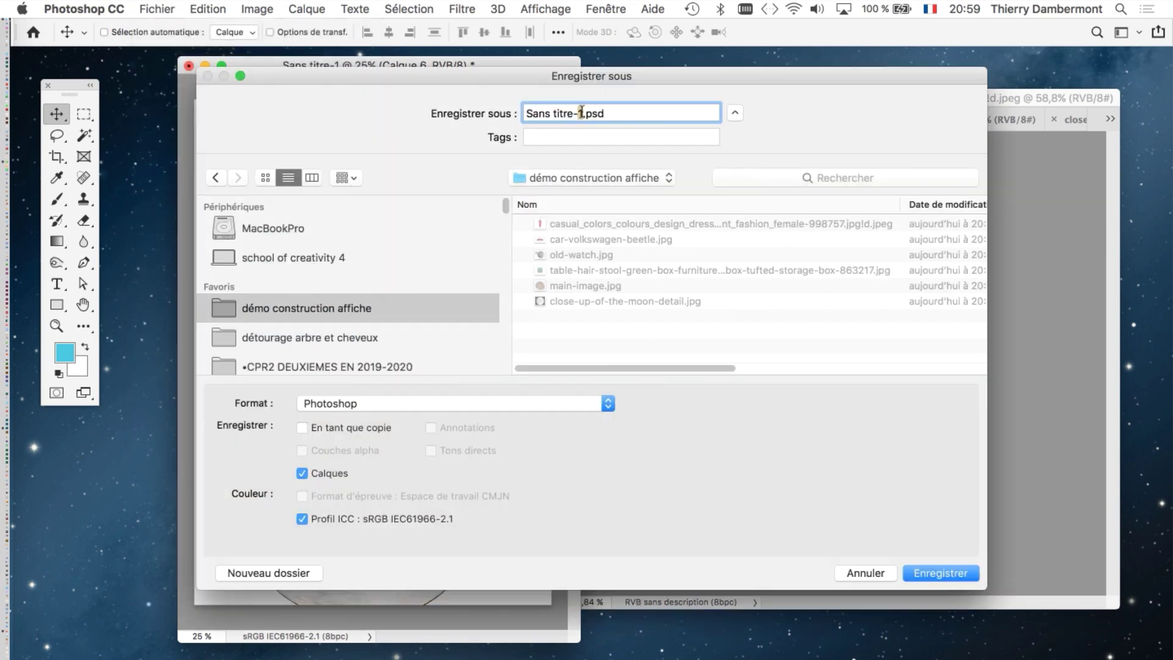
{"action": "left_click_drag", "start_coordinate": [580, 113], "coordinate": [450, 103]}
{"action": "type", "text": "affic"}
{"action": "type", "text": "he"}
{"action": "type", "text": "1"}
{"action": "key", "text": "Return"}
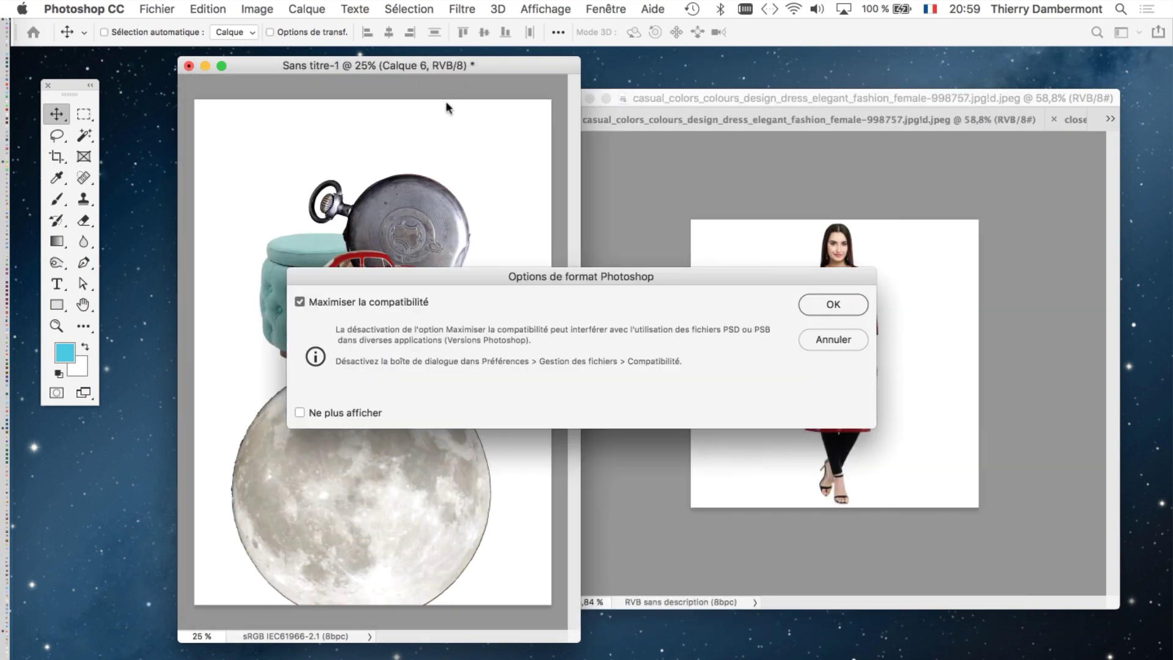
{"action": "left_click", "coordinate": [841, 303]}
{"action": "key", "text": "f"}
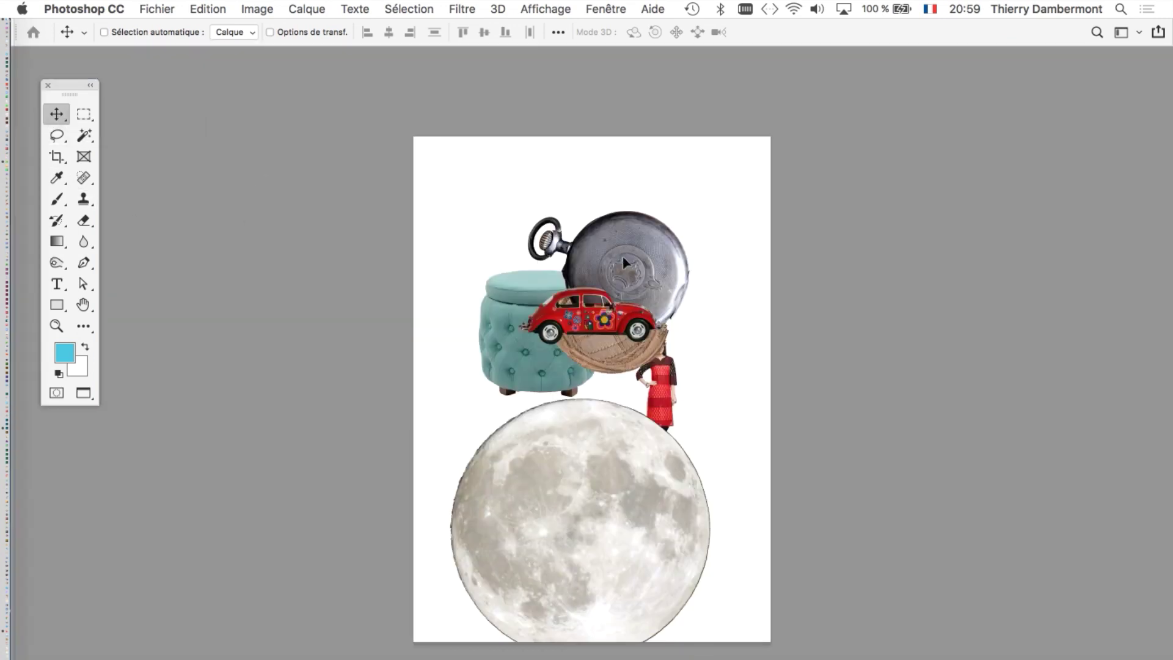
Step: Free-transform the red Beetle to over twice its size and set it at the top left
{"action": "left_click_drag", "start_coordinate": [622, 255], "coordinate": [524, 217]}
{"action": "key", "text": "super+t"}
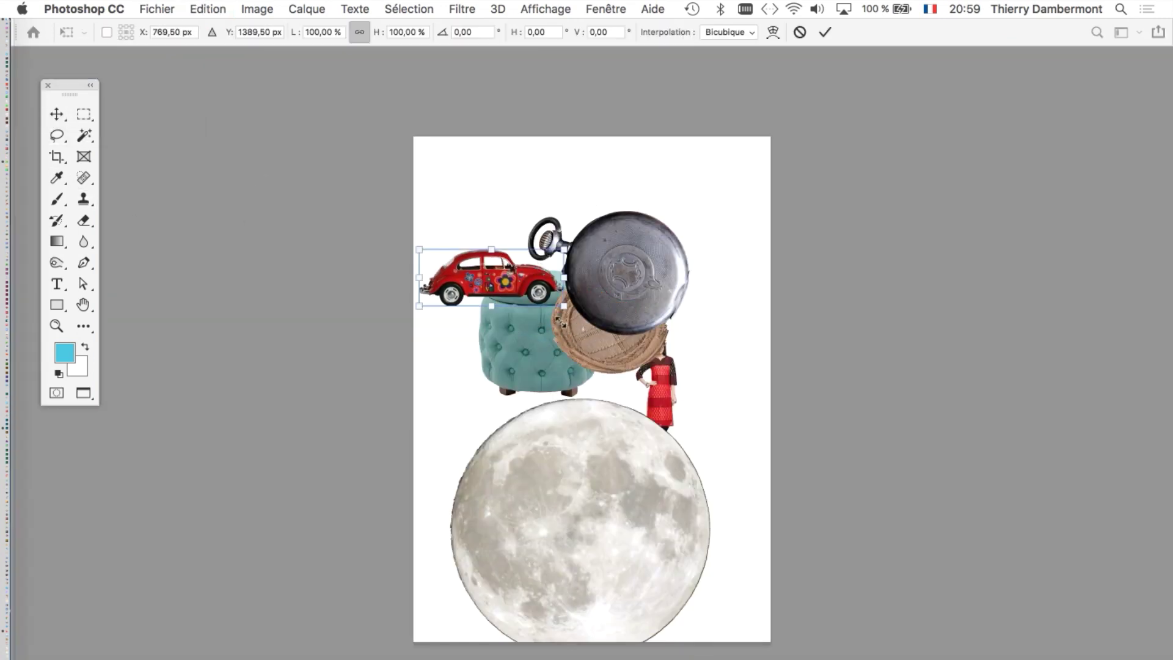
{"action": "left_click_drag", "start_coordinate": [564, 306], "coordinate": [741, 393]}
{"action": "left_click_drag", "start_coordinate": [672, 318], "coordinate": [547, 422]}
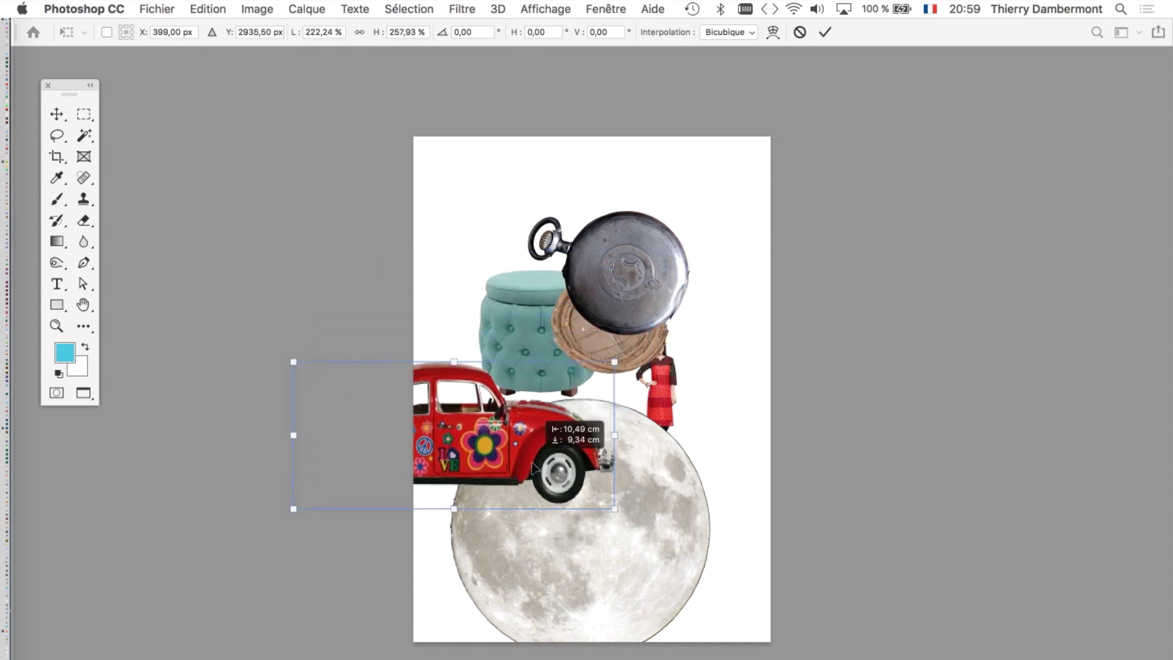
{"action": "left_click_drag", "start_coordinate": [554, 206], "coordinate": [616, 181]}
{"action": "left_click", "coordinate": [823, 31]}
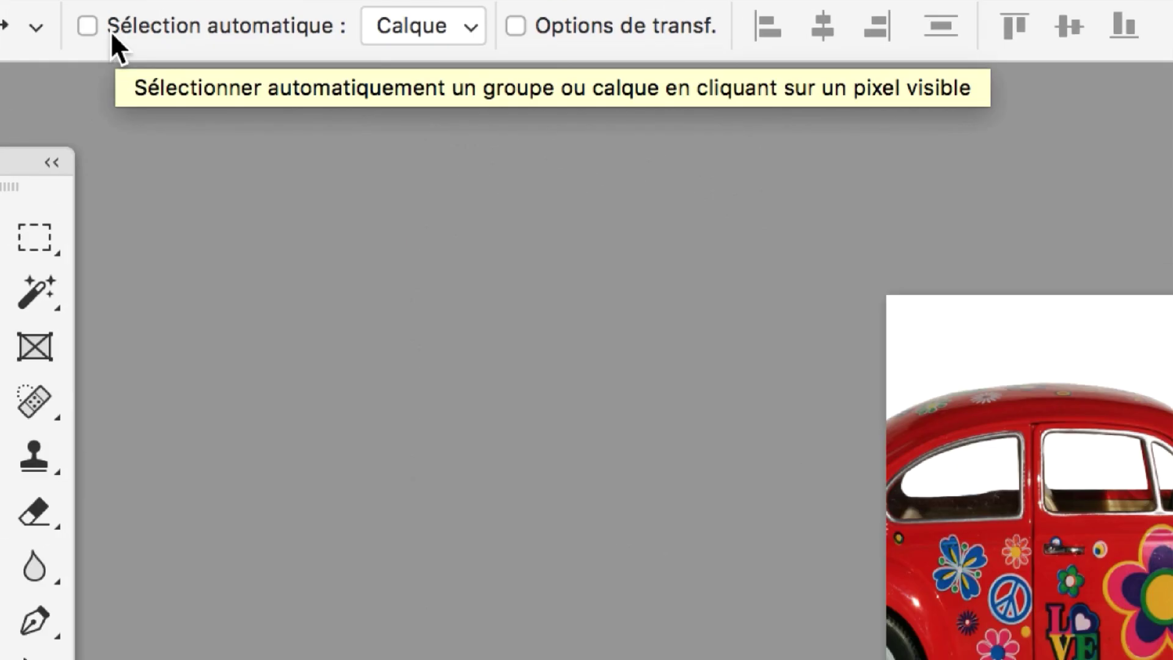
Step: With Auto-Select on, move the watch up-right, rotate it about 32°, and duplicate it lower down
{"action": "left_click", "coordinate": [112, 31]}
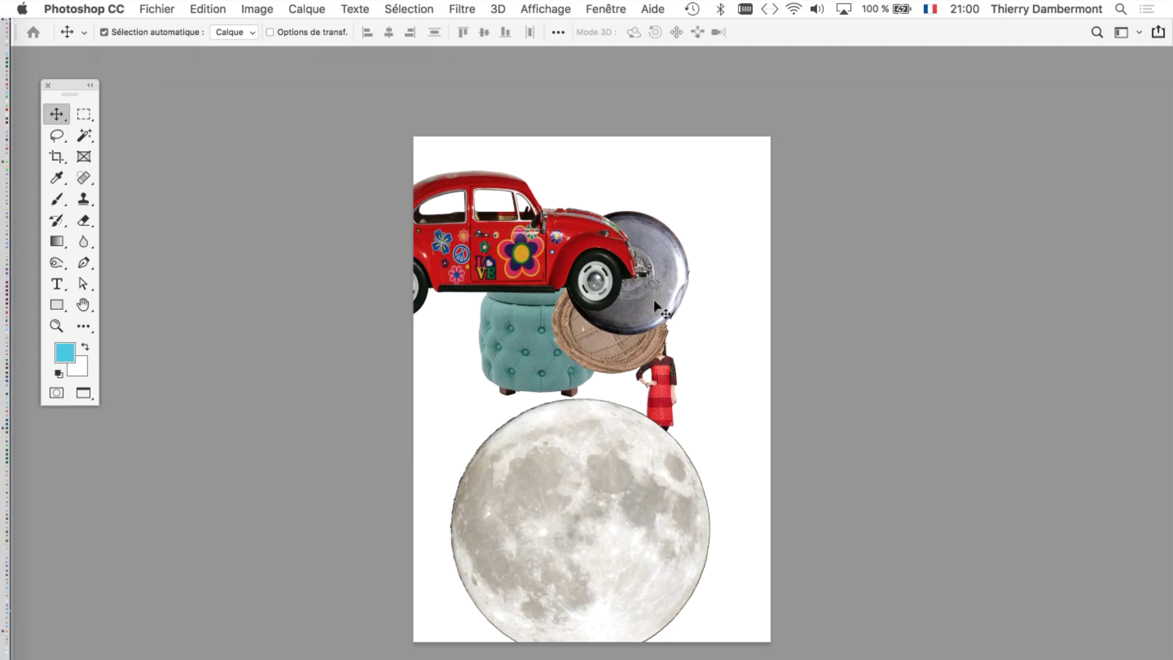
{"action": "left_click_drag", "start_coordinate": [679, 286], "coordinate": [733, 253]}
{"action": "key", "text": "ctrl+t"}
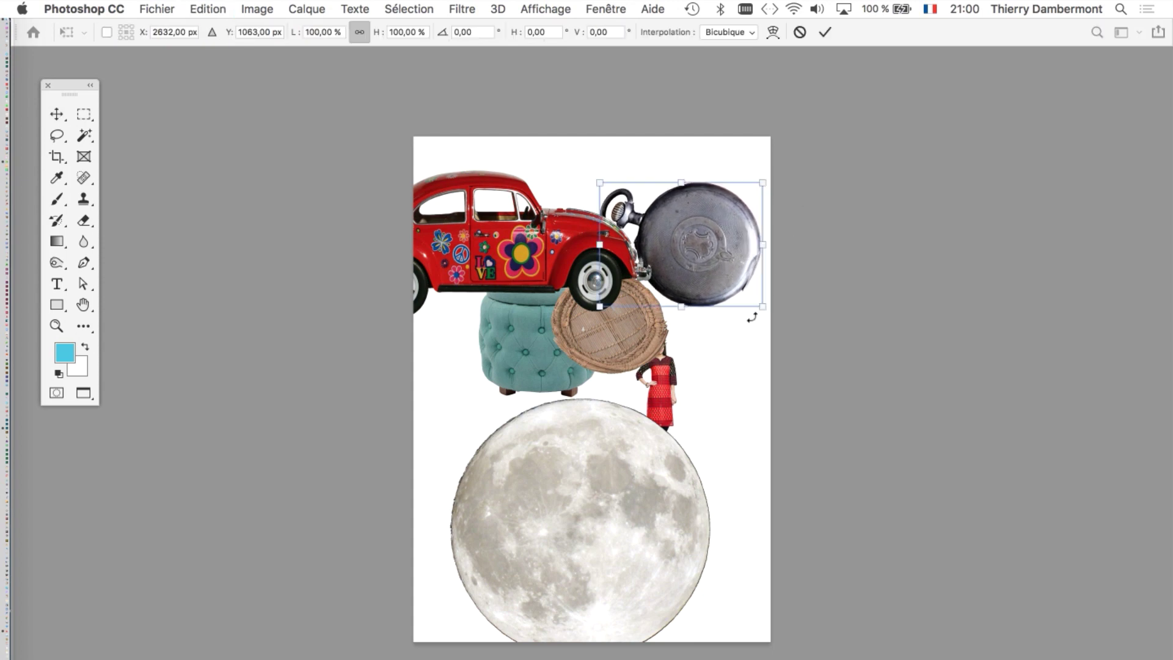
{"action": "left_click_drag", "start_coordinate": [763, 324], "coordinate": [708, 349]}
{"action": "left_click", "coordinate": [824, 32]}
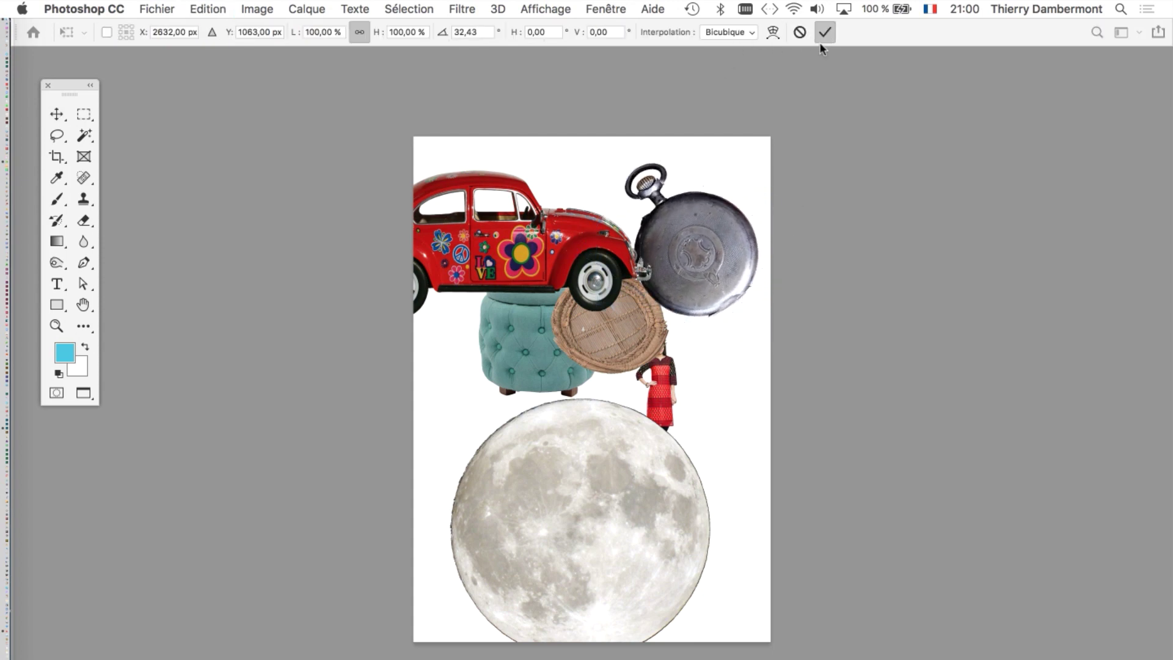
{"action": "mouse_move", "coordinate": [723, 236]}
{"action": "left_mouse_down", "text": "alt"}
{"action": "mouse_move", "coordinate": [662, 342]}
{"action": "mouse_move", "coordinate": [484, 456]}
{"action": "mouse_move", "coordinate": [492, 541]}
{"action": "left_mouse_up", "text": "alt"}
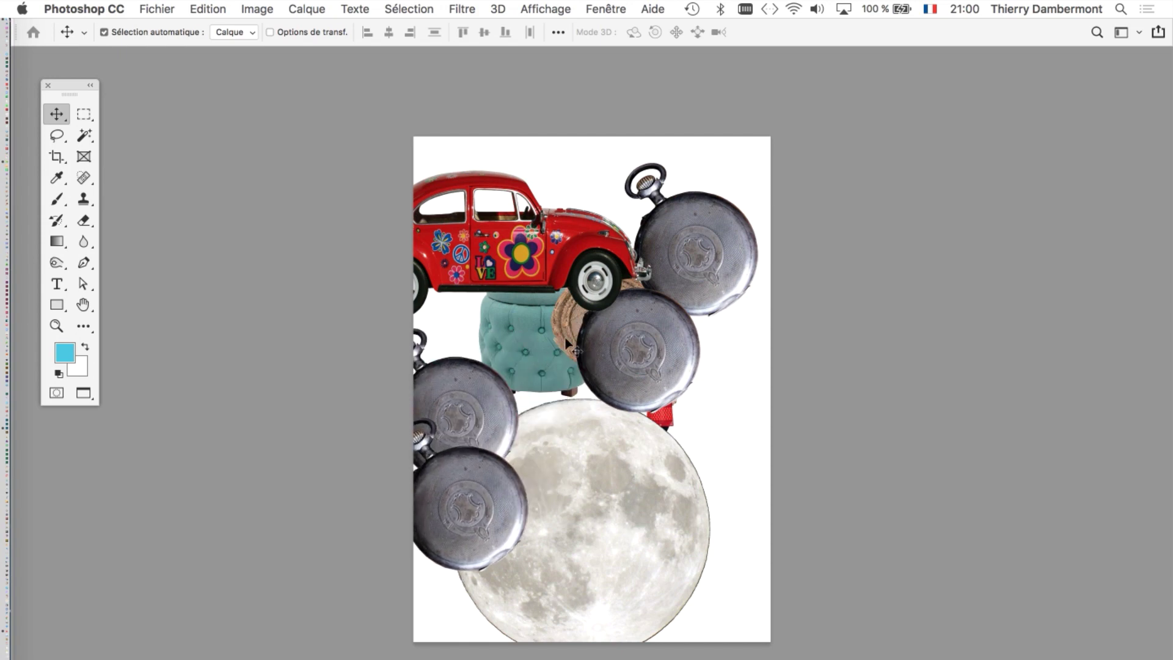
Step: Show the Layers panel with the smallest thumbnails, enlarged to list every layer
{"action": "left_click", "coordinate": [602, 7]}
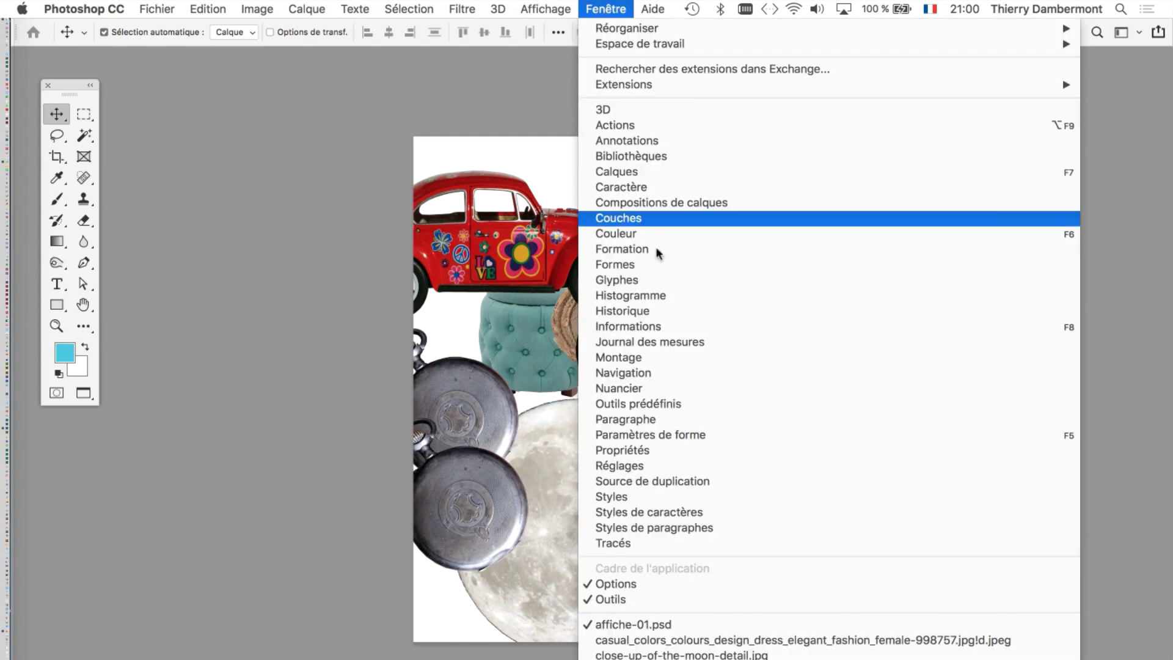
{"action": "left_click", "coordinate": [656, 172]}
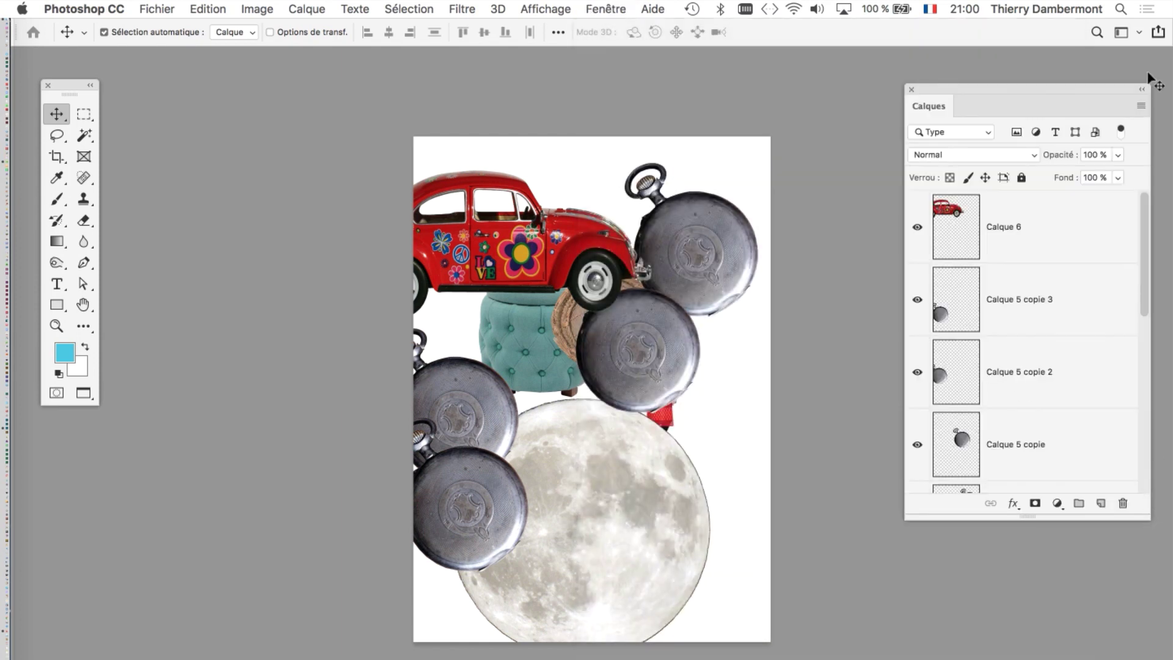
{"action": "left_click", "coordinate": [1141, 106]}
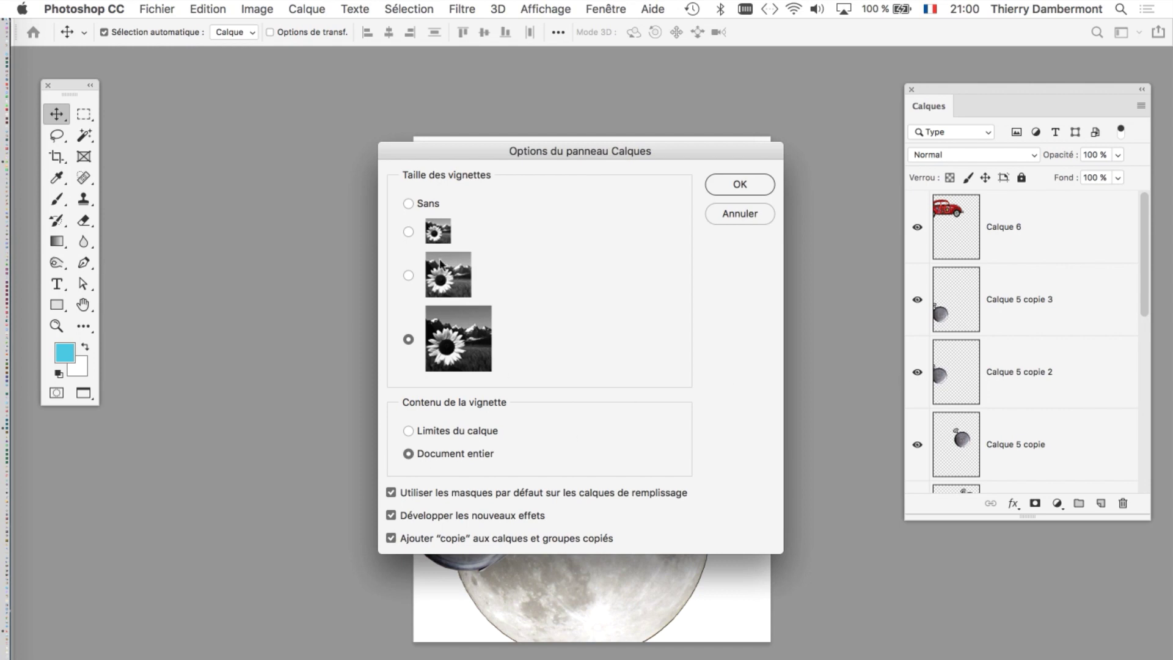
{"action": "left_click", "coordinate": [438, 232]}
{"action": "left_click", "coordinate": [740, 184]}
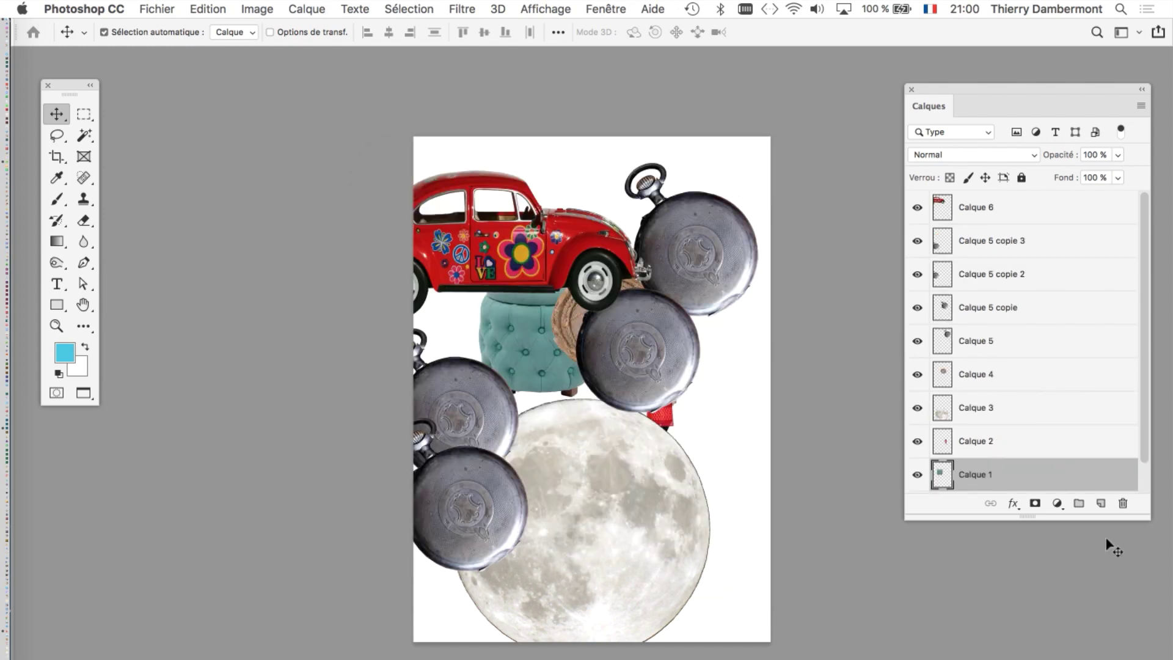
{"action": "left_click_drag", "start_coordinate": [1143, 517], "coordinate": [1155, 653]}
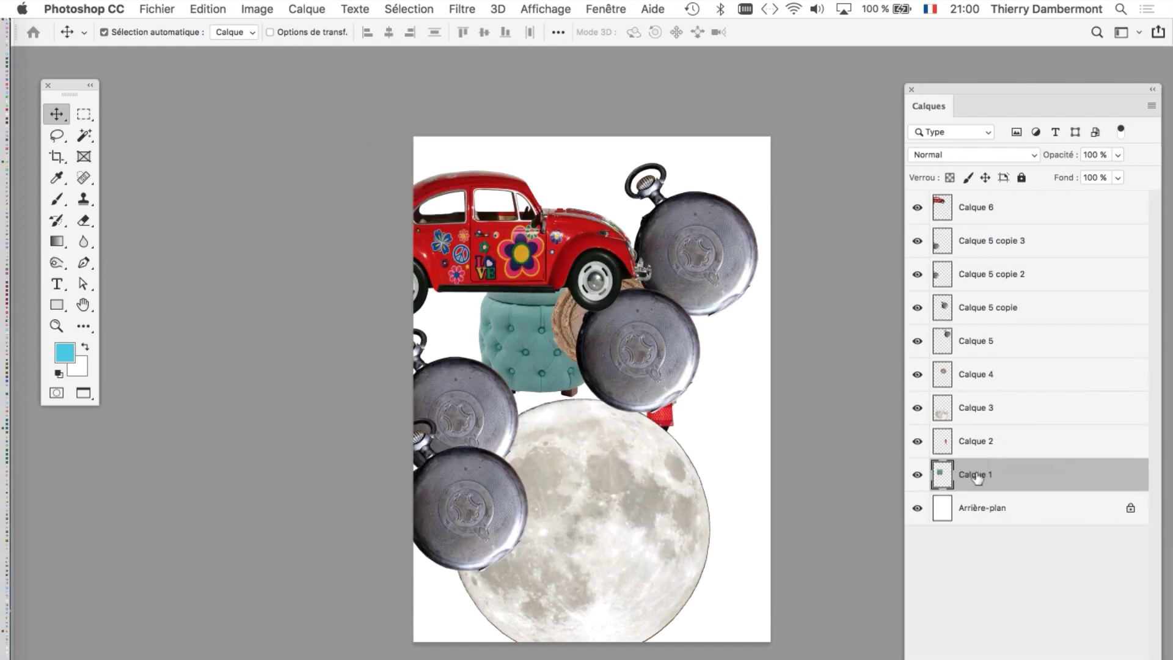
Step: Raise Calque 1, move the teal pouf lower right, and enlarge the moon over the lower page
{"action": "mouse_move", "coordinate": [976, 475]}
{"action": "left_mouse_down"}
{"action": "mouse_move", "coordinate": [959, 255]}
{"action": "mouse_move", "coordinate": [974, 229]}
{"action": "left_mouse_up"}
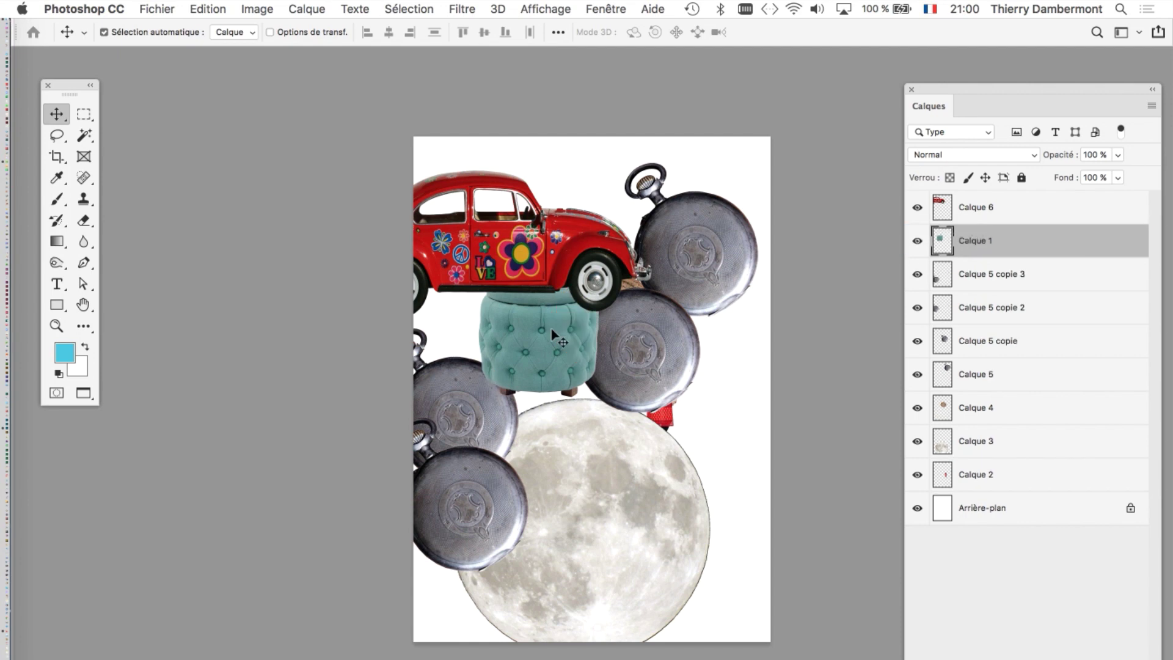
{"action": "left_click_drag", "start_coordinate": [551, 335], "coordinate": [698, 540]}
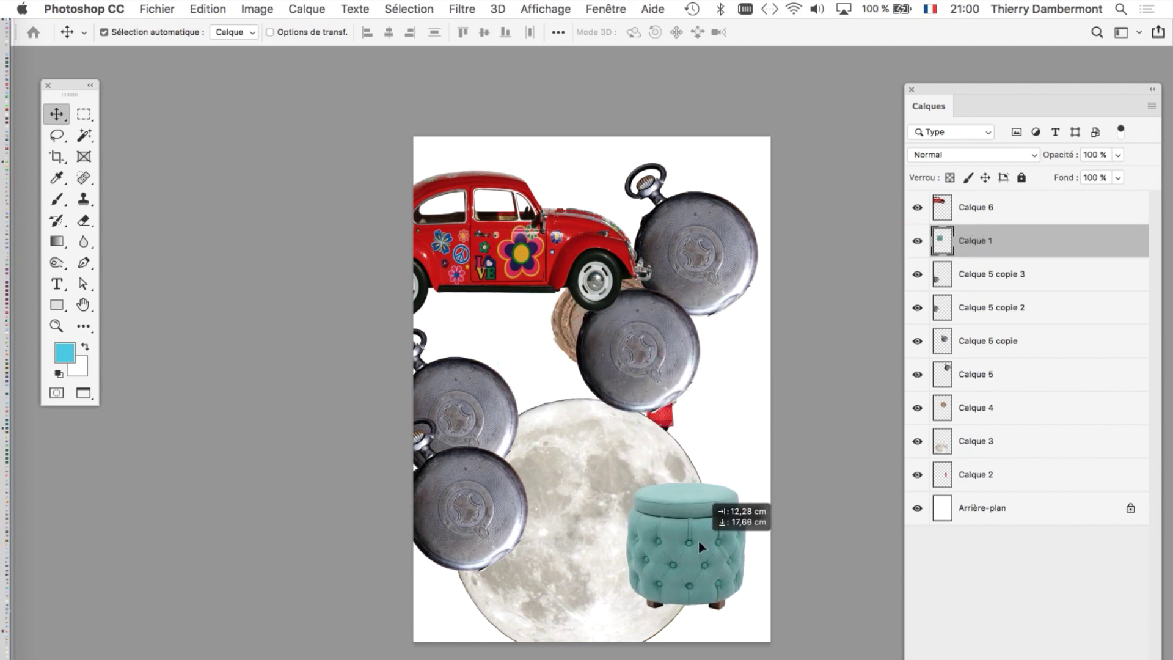
{"action": "left_click", "coordinate": [968, 453]}
{"action": "left_click", "coordinate": [917, 443]}
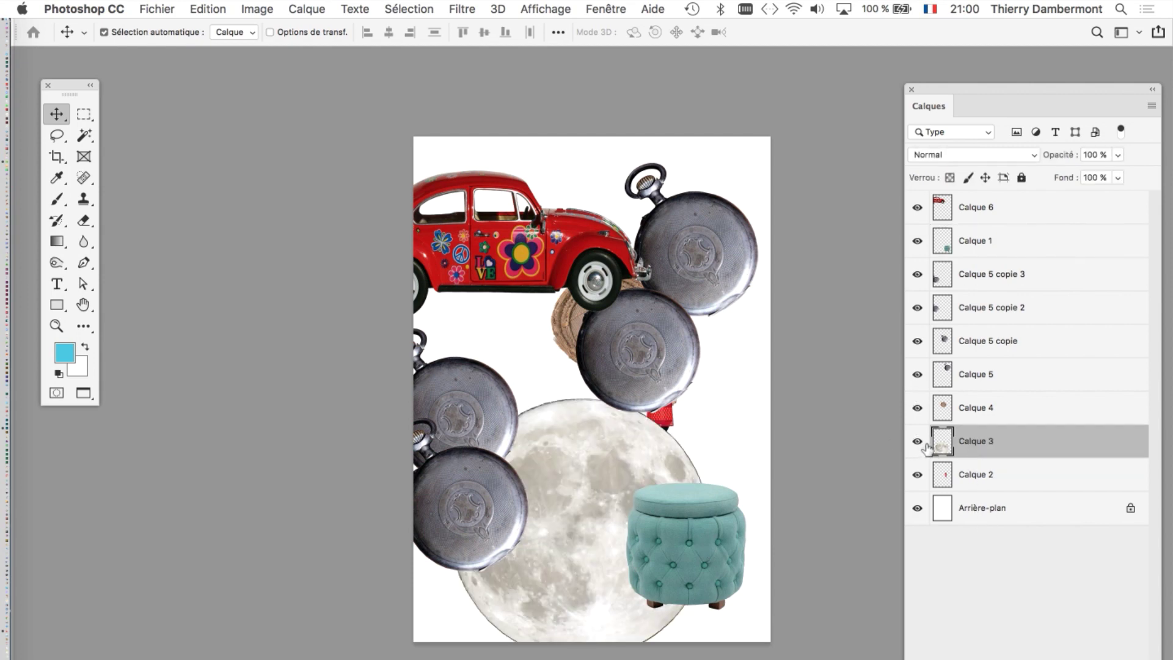
{"action": "key", "text": "ctrl+t"}
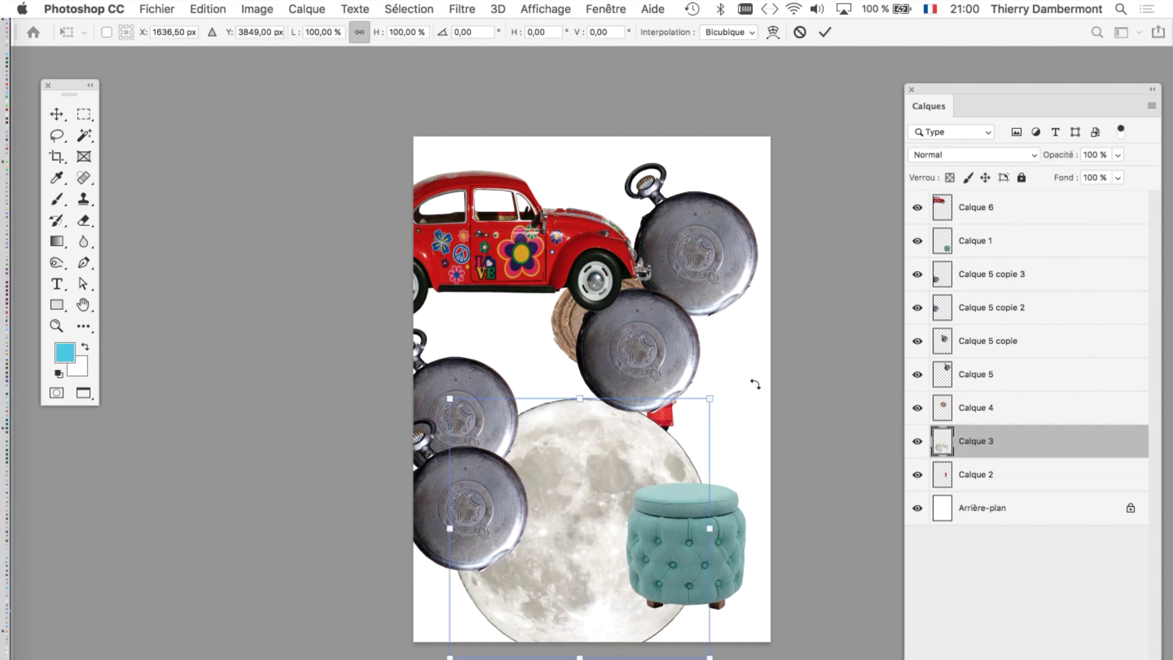
{"action": "left_click_drag", "start_coordinate": [710, 398], "coordinate": [939, 220]}
{"action": "scroll", "coordinate": [693, 378], "scroll_direction": "down", "scroll_amount": 2}
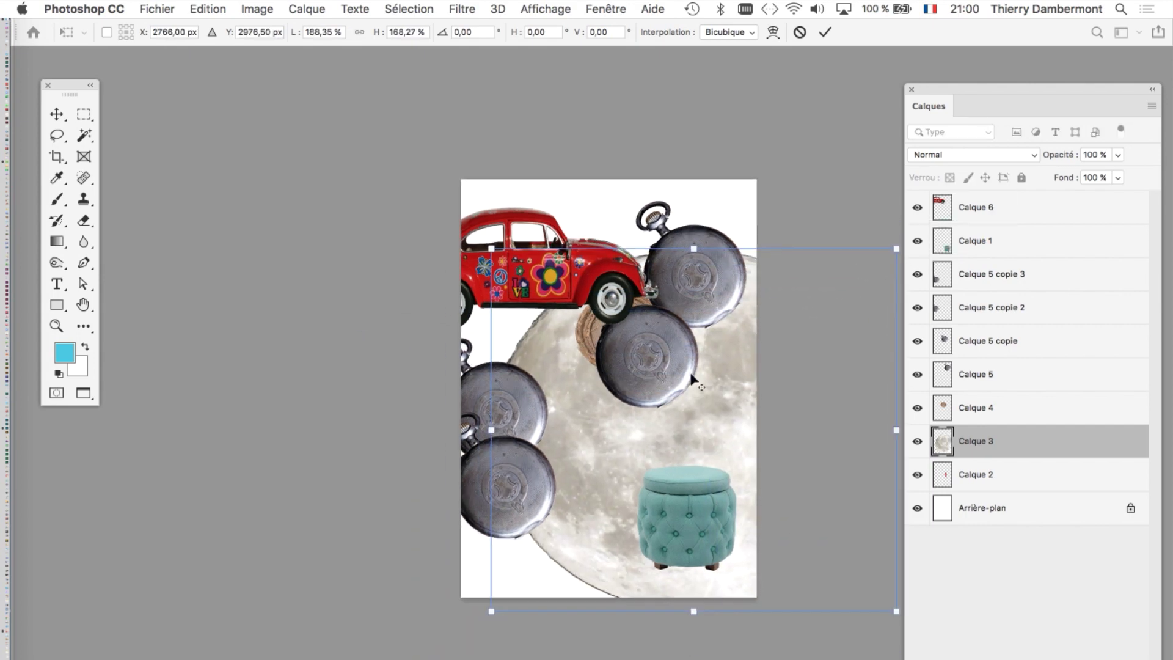
{"action": "left_click", "coordinate": [825, 32]}
{"action": "left_click_drag", "start_coordinate": [709, 421], "coordinate": [655, 458]}
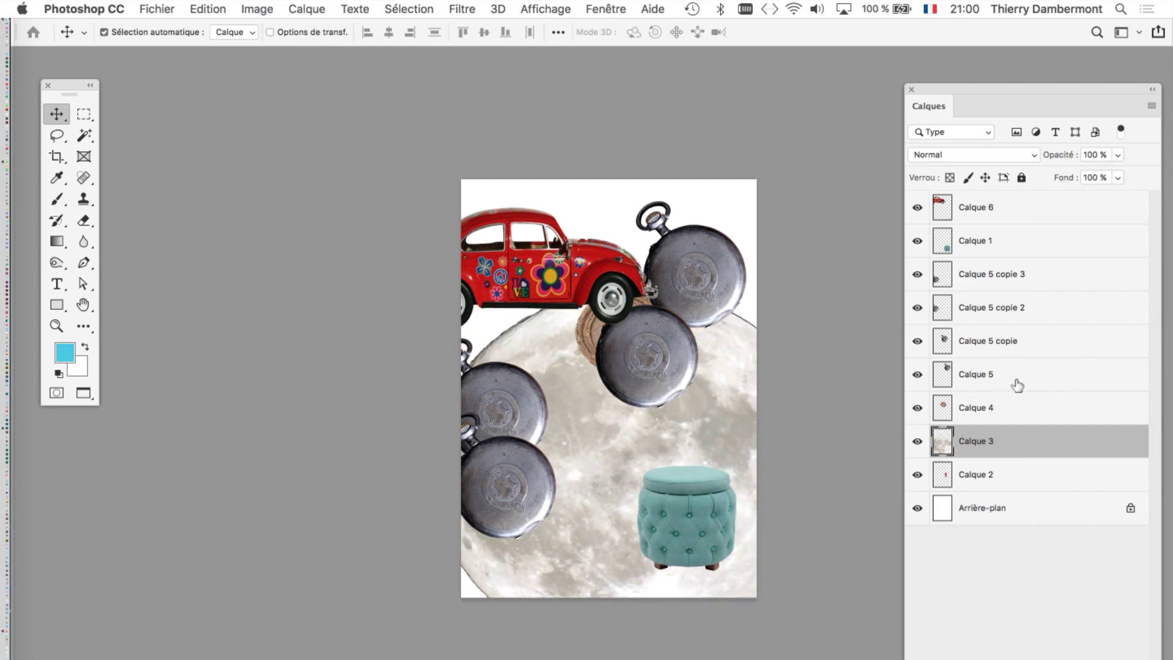
Step: Move the brown disc down beside the pouf and the red car right onto the watches
{"action": "left_click", "coordinate": [1011, 423]}
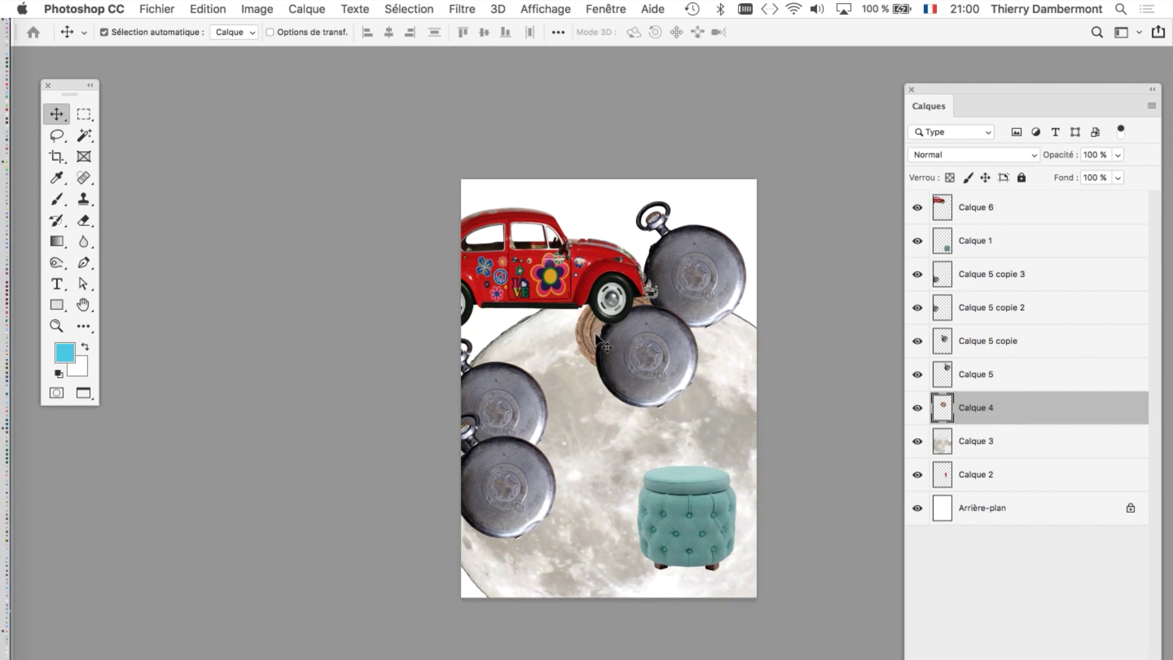
{"action": "left_click_drag", "start_coordinate": [584, 336], "coordinate": [577, 479]}
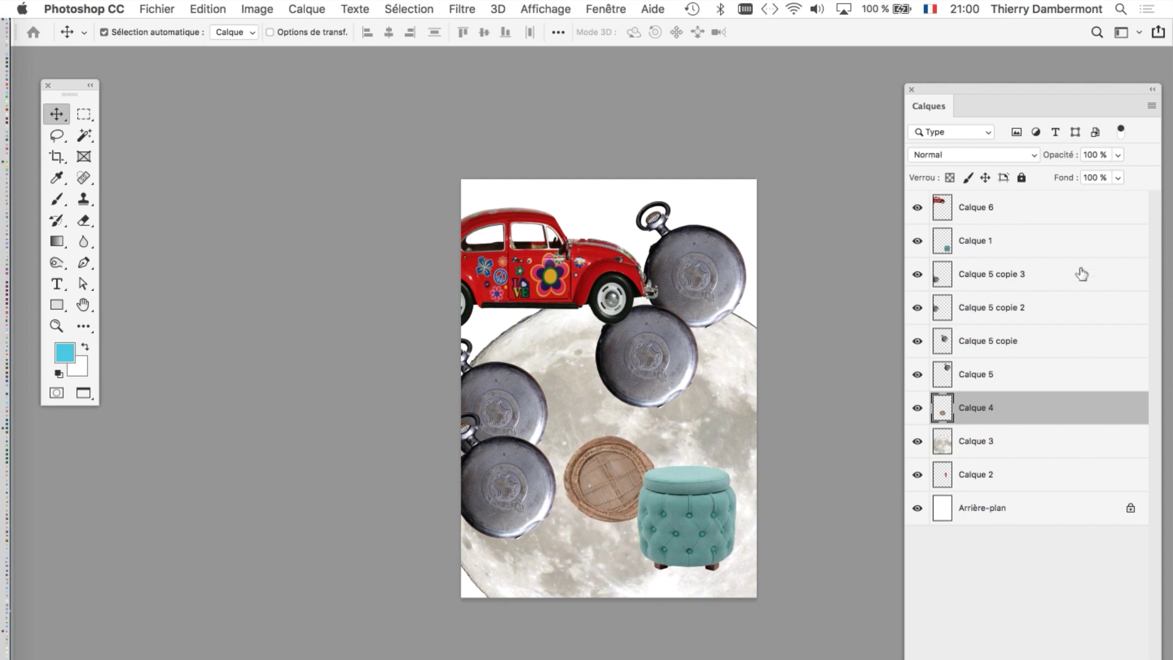
{"action": "left_click", "coordinate": [983, 210]}
{"action": "left_click_drag", "start_coordinate": [611, 240], "coordinate": [742, 256]}
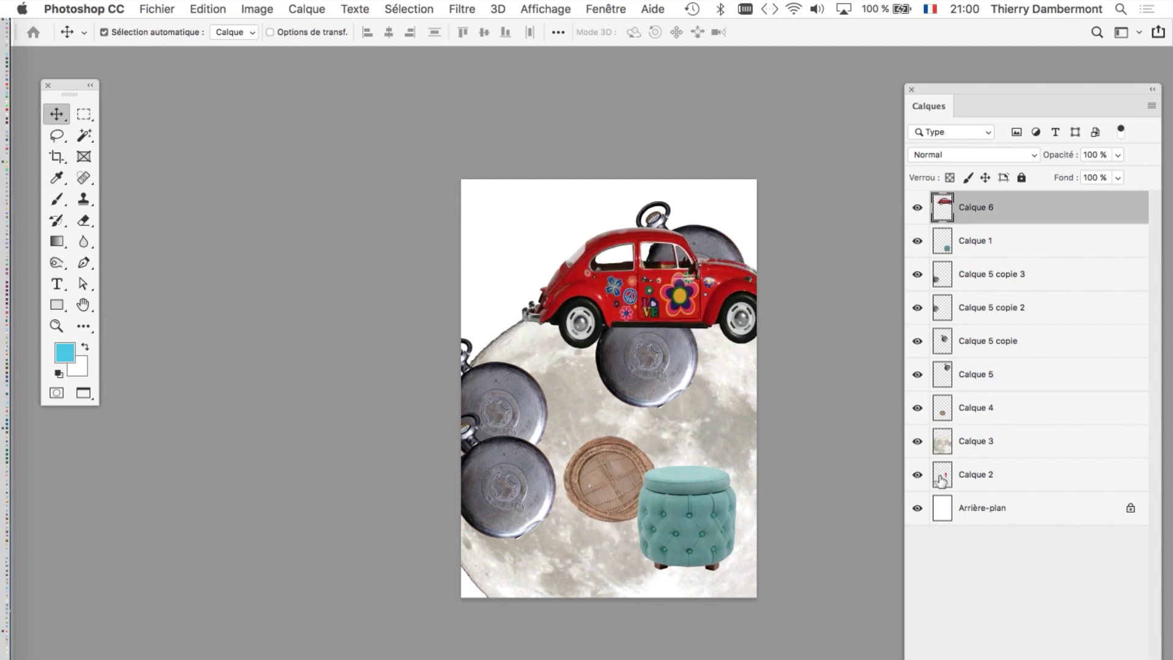
Step: Enlarge the woman figure, bring Calque 2 to the top, and place her left of the car
{"action": "left_click", "coordinate": [977, 481]}
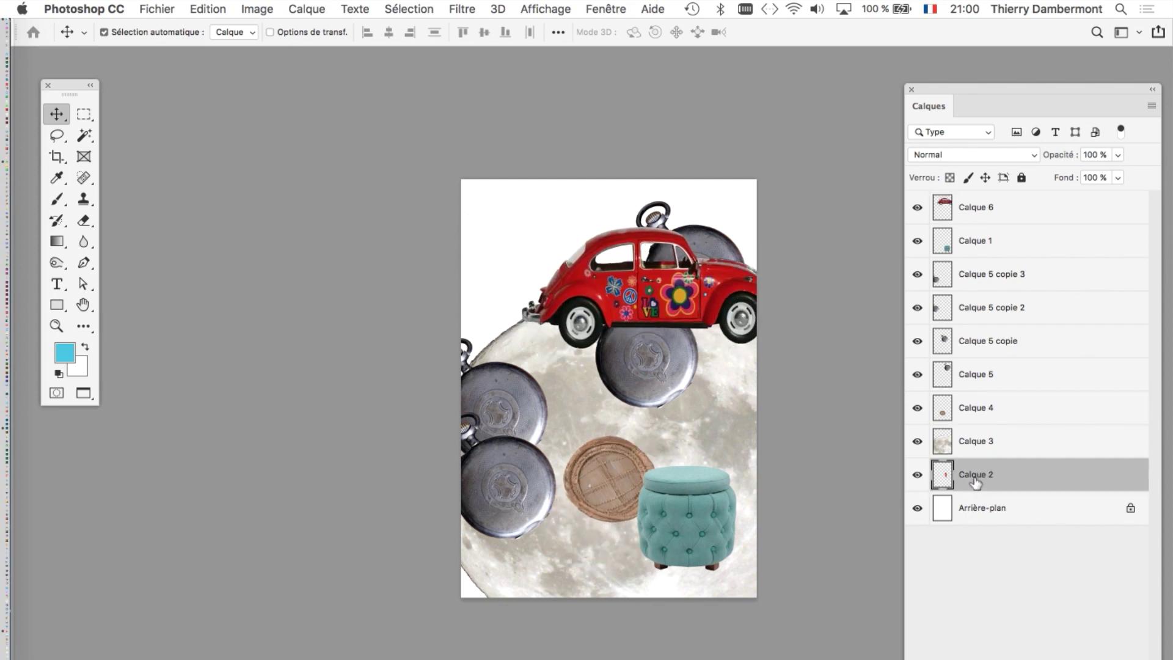
{"action": "key", "text": "ctrl+t"}
{"action": "left_click_drag", "start_coordinate": [646, 346], "coordinate": [473, 155]}
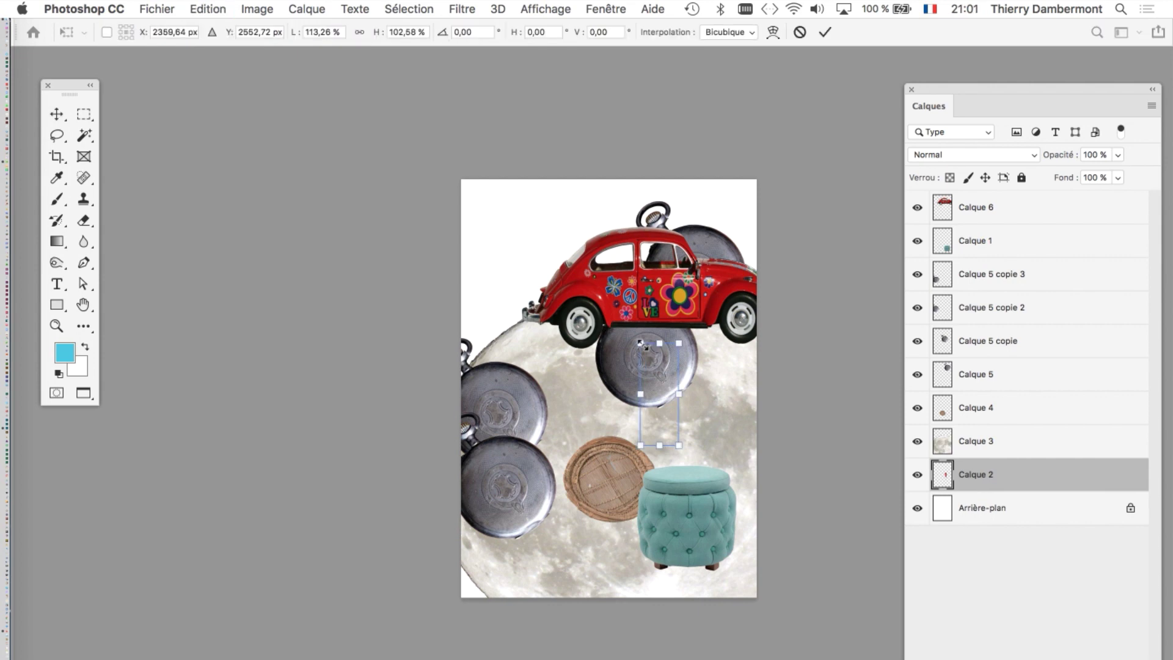
{"action": "left_click", "coordinate": [825, 31]}
{"action": "left_click_drag", "start_coordinate": [1032, 476], "coordinate": [995, 197]}
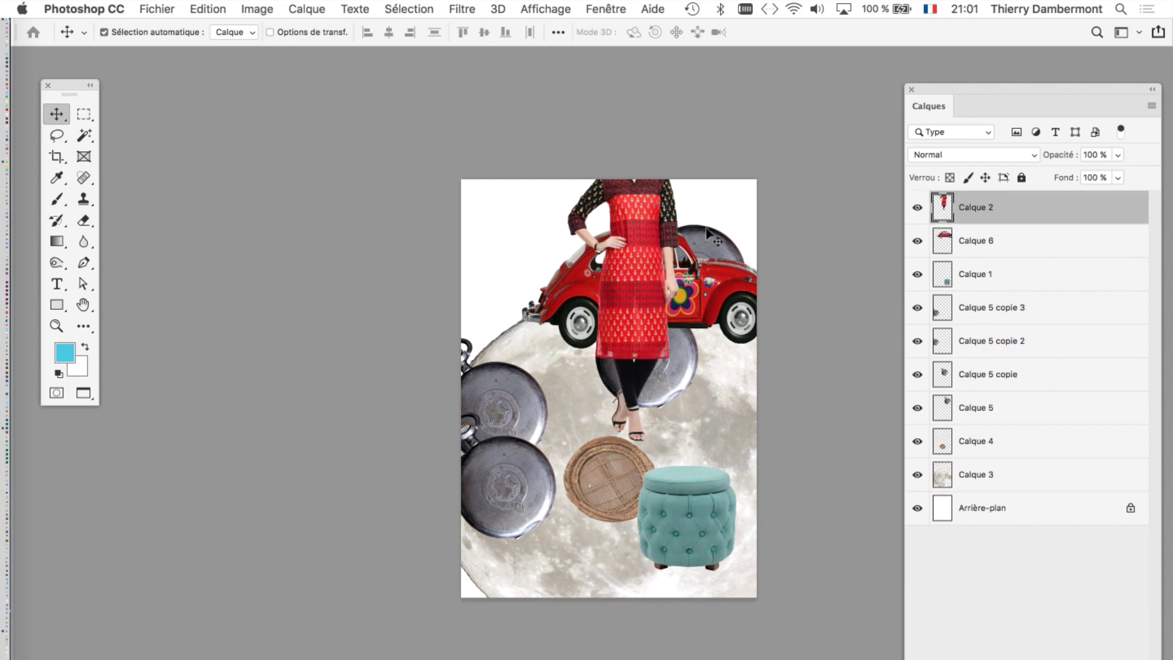
{"action": "left_click_drag", "start_coordinate": [647, 214], "coordinate": [546, 336]}
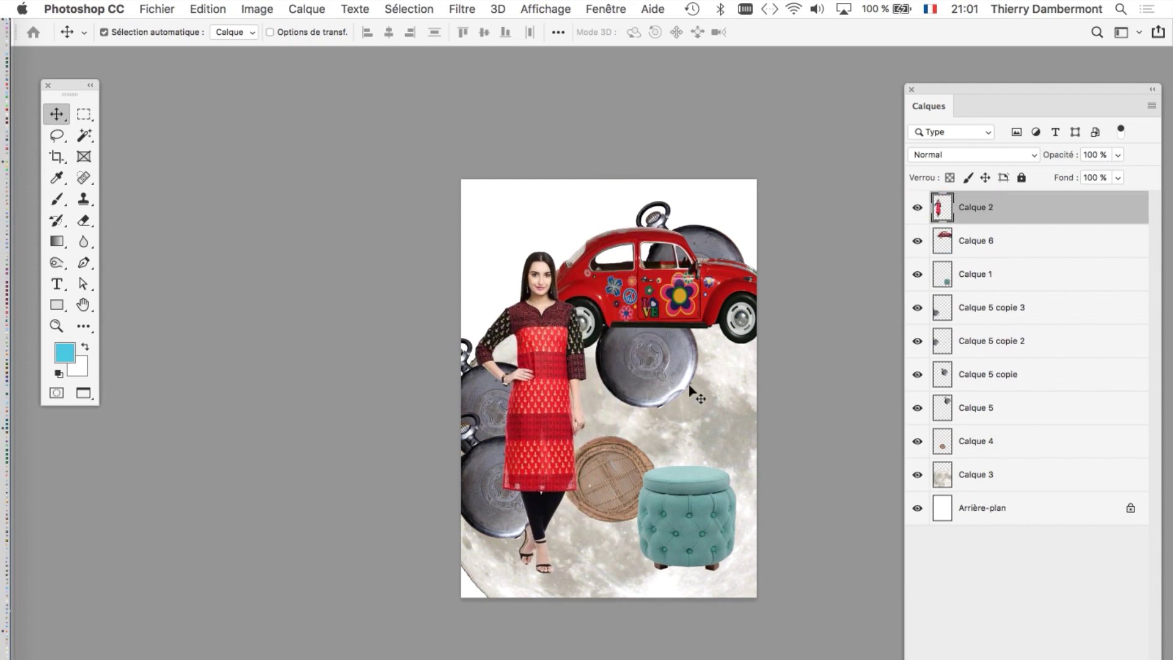
Step: Move the red car to the page bottom and bring the teal pouf to the top, nudged down
{"action": "left_click", "coordinate": [984, 233]}
{"action": "left_click_drag", "start_coordinate": [658, 292], "coordinate": [627, 521]}
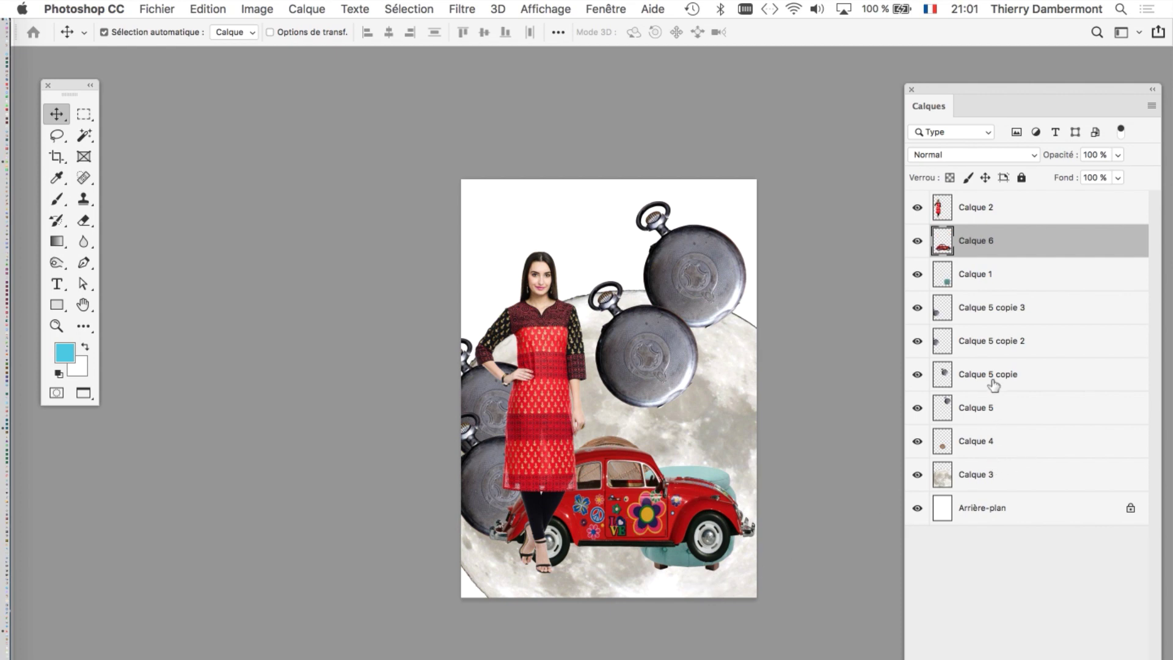
{"action": "left_click_drag", "start_coordinate": [996, 275], "coordinate": [993, 198]}
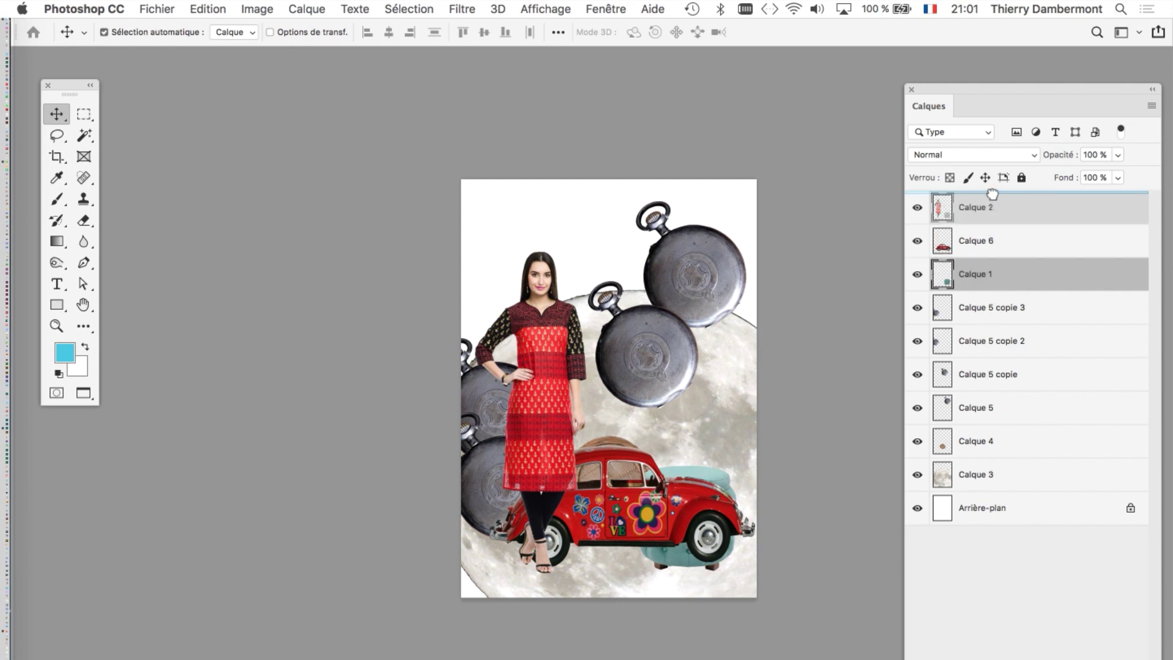
{"action": "left_click_drag", "start_coordinate": [664, 517], "coordinate": [664, 540]}
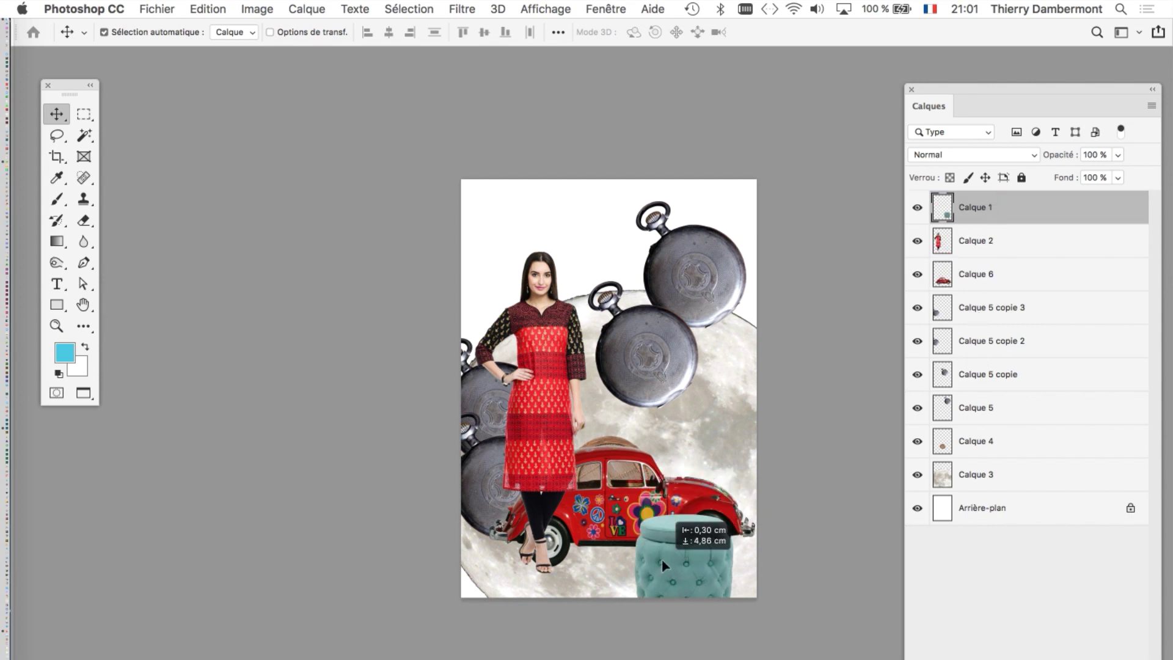
Step: Move the woven brown piece higher and shift the red car up and to the right
{"action": "left_click", "coordinate": [972, 275]}
{"action": "mouse_move", "coordinate": [632, 487]}
{"action": "left_mouse_down"}
{"action": "mouse_move", "coordinate": [630, 430]}
{"action": "mouse_move", "coordinate": [681, 435]}
{"action": "left_mouse_up"}
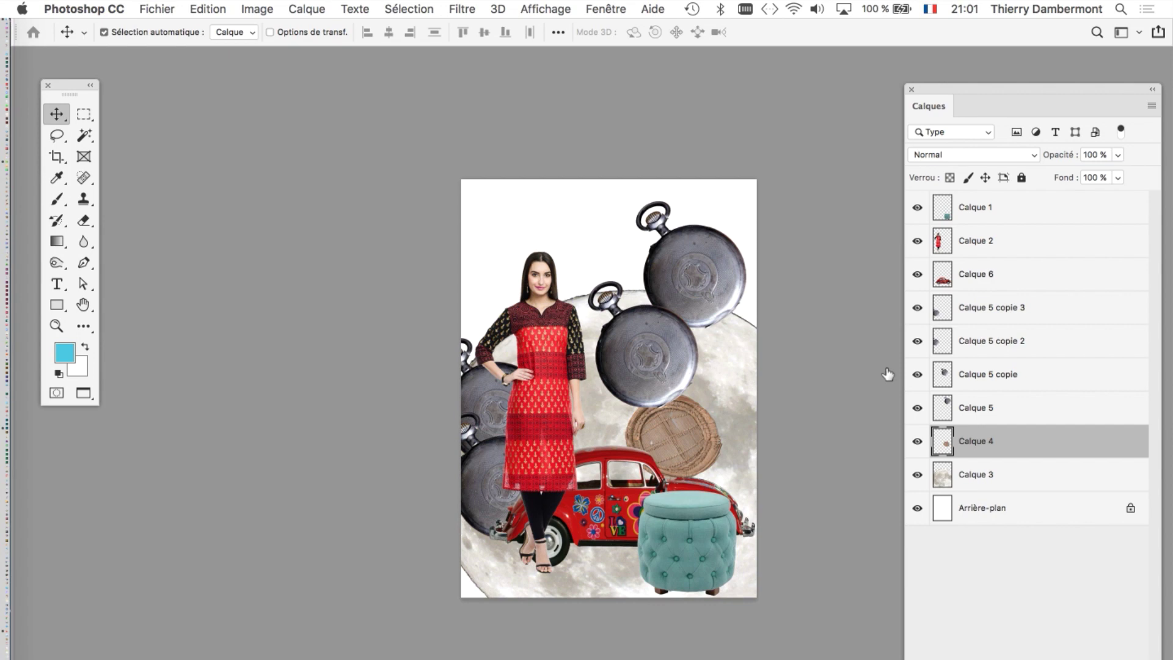
{"action": "left_click", "coordinate": [977, 278]}
{"action": "mouse_move", "coordinate": [608, 512]}
{"action": "left_mouse_down"}
{"action": "mouse_move", "coordinate": [625, 467]}
{"action": "mouse_move", "coordinate": [611, 464]}
{"action": "left_mouse_up"}
Step: Save and close the collage, then switch back to floating document windows
{"action": "left_click", "coordinate": [157, 9]}
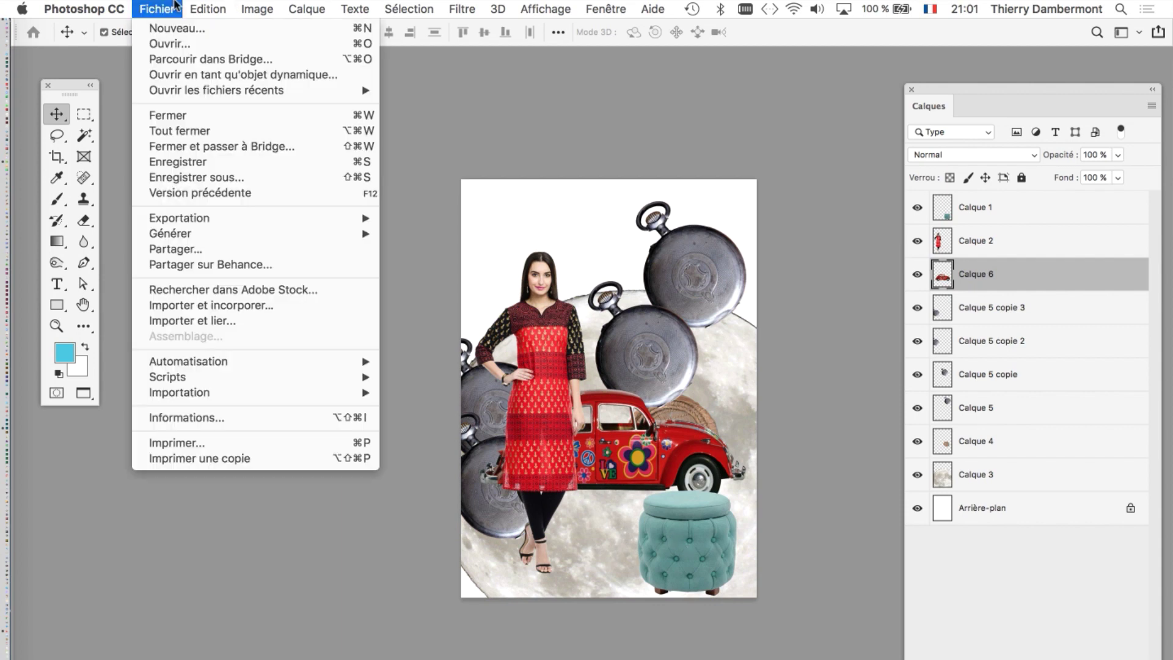
{"action": "left_click", "coordinate": [183, 161]}
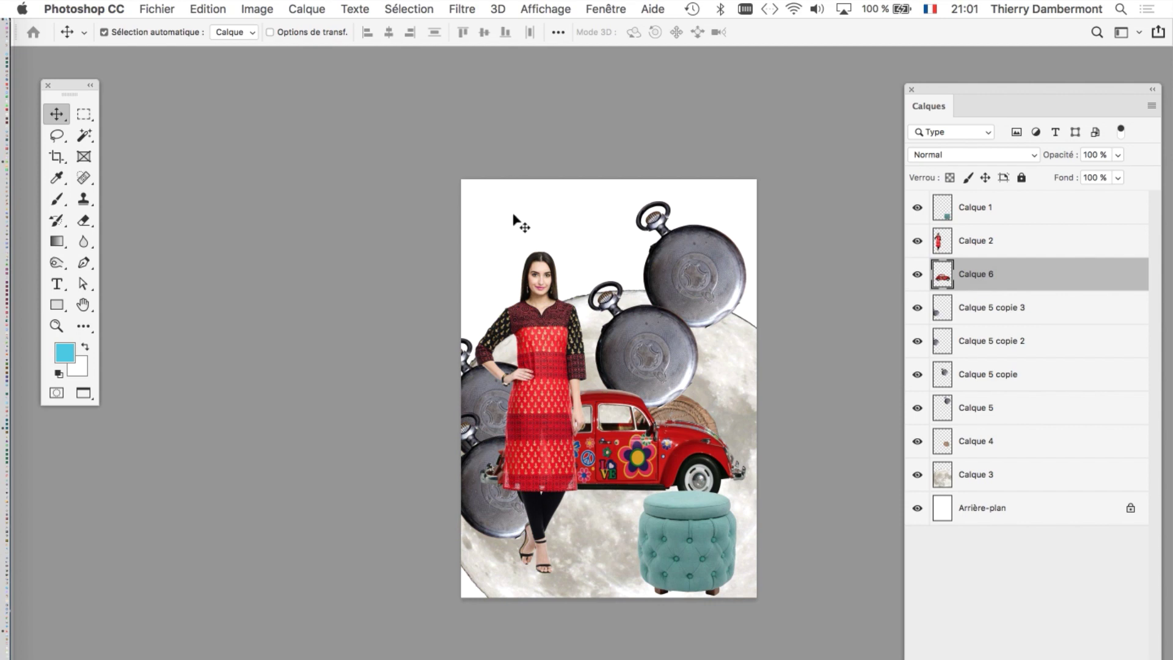
{"action": "key", "text": "super+w"}
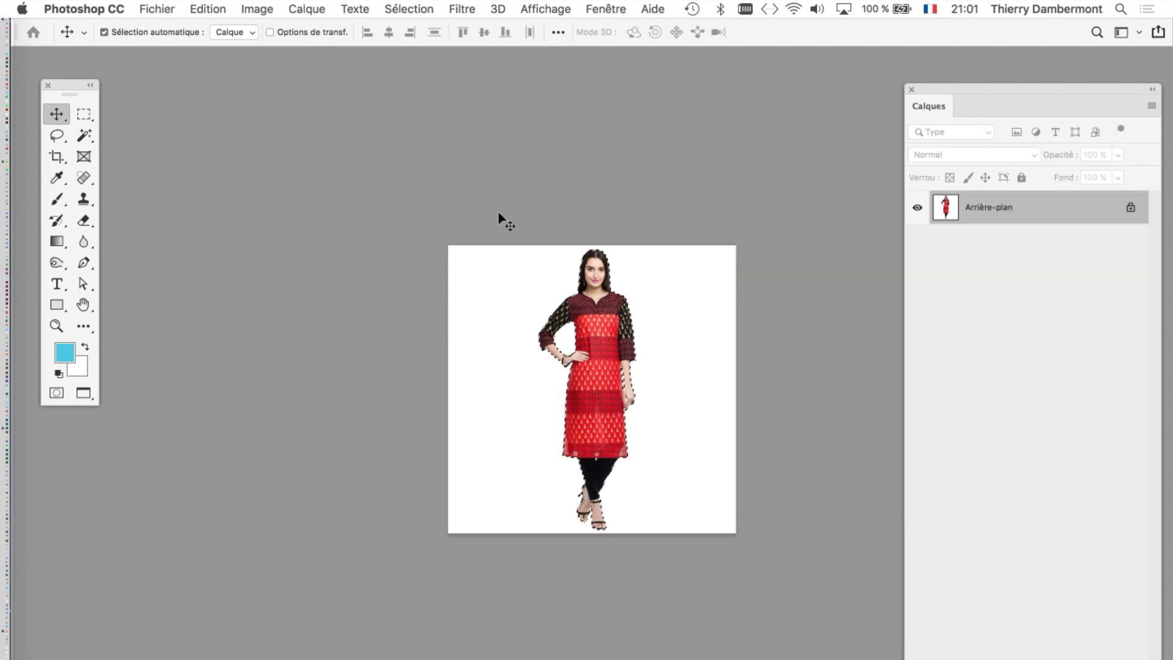
{"action": "key", "text": "f"}
{"action": "key", "text": "f"}
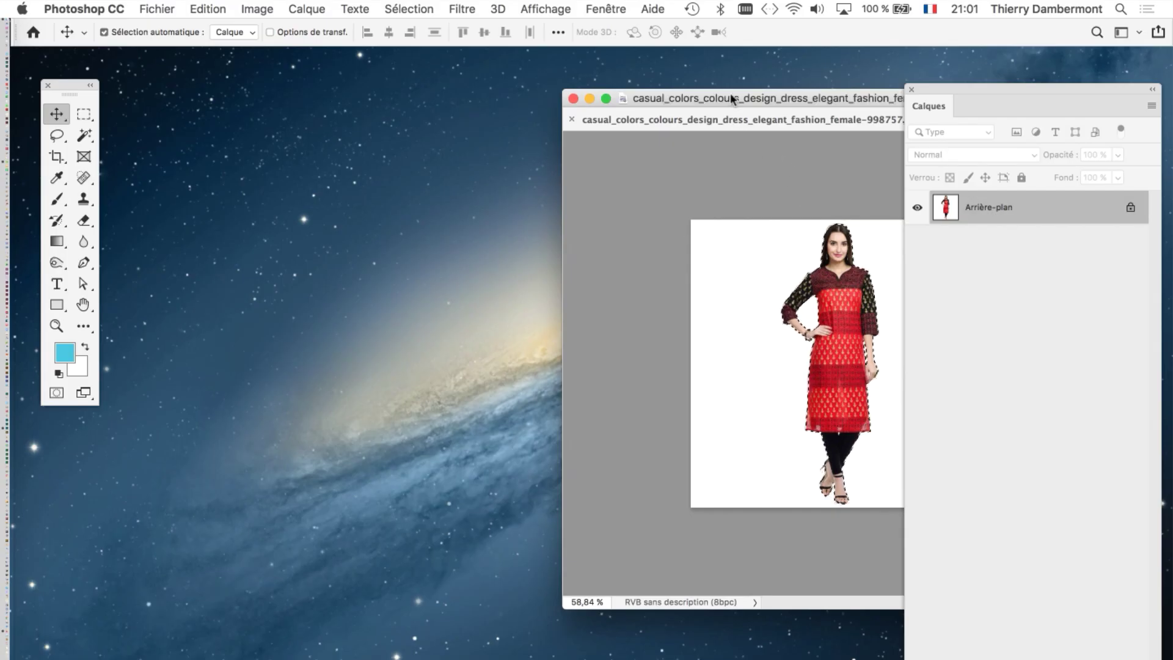
{"action": "left_click", "coordinate": [157, 8]}
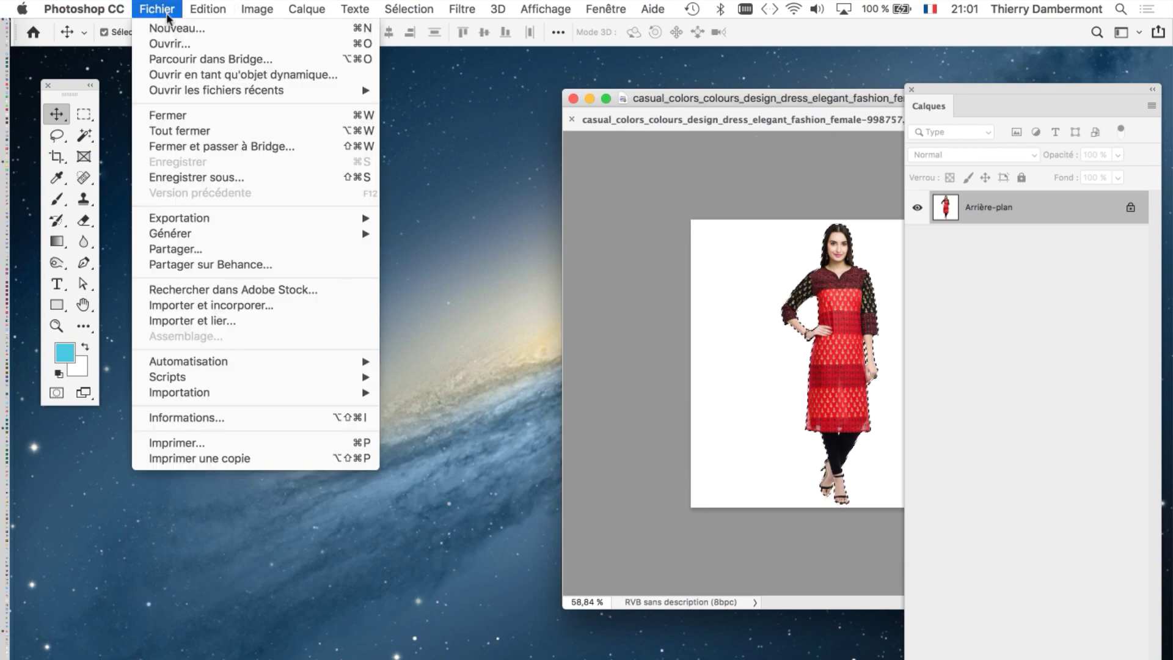
{"action": "left_click", "coordinate": [176, 23]}
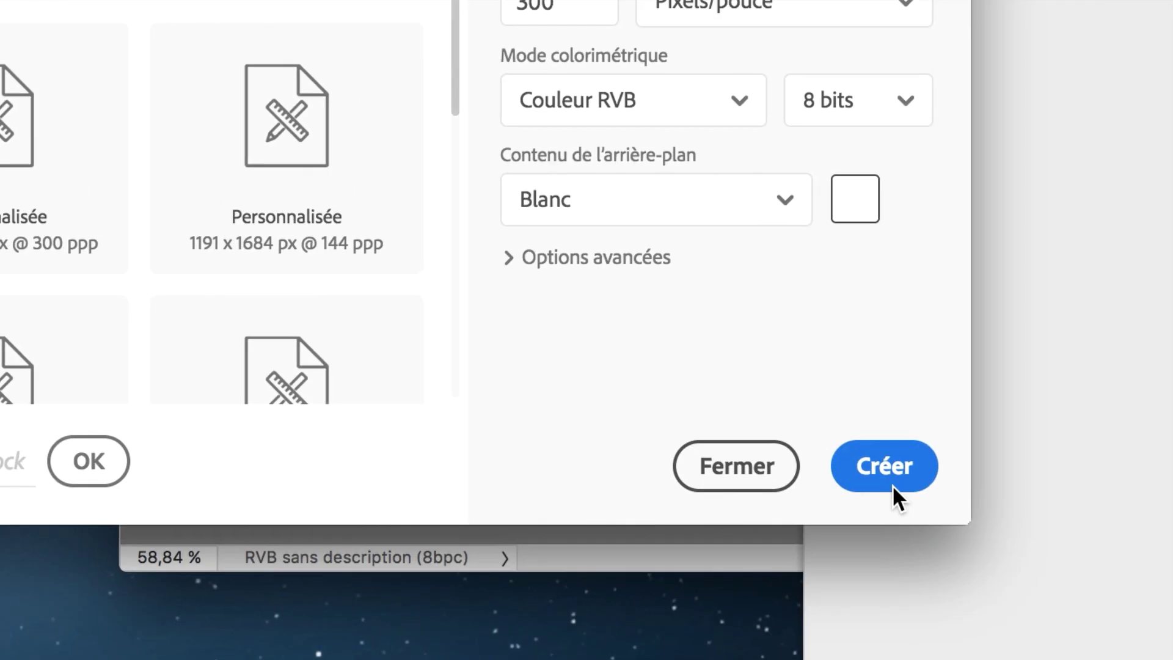
{"action": "left_click", "coordinate": [892, 482]}
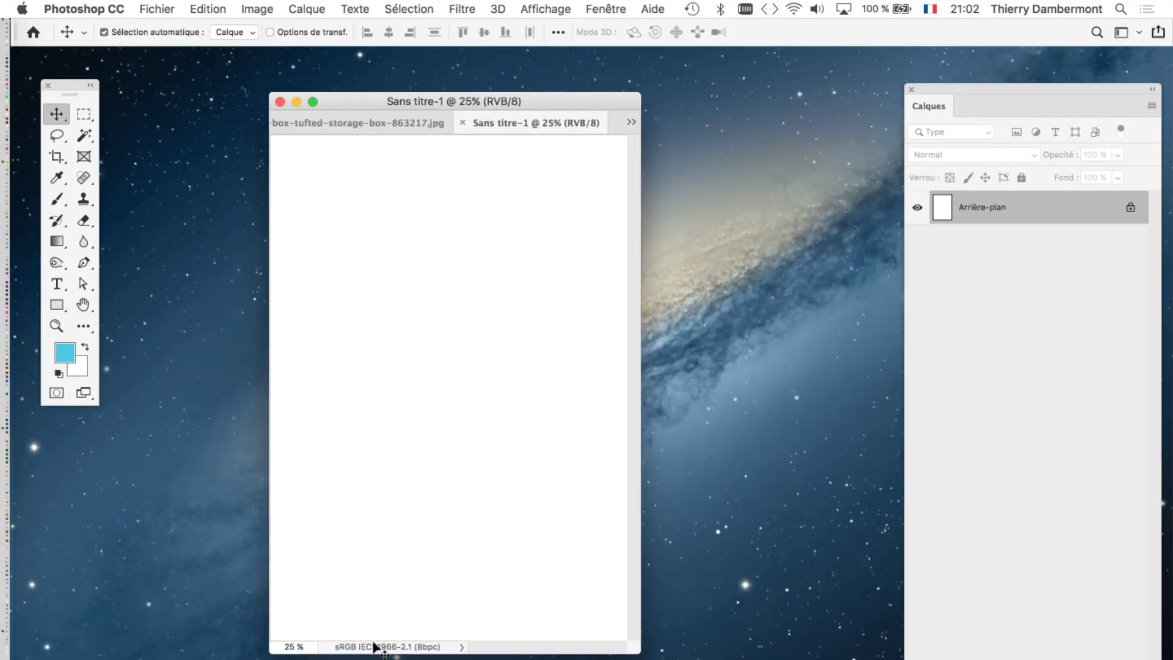
{"action": "left_click_drag", "start_coordinate": [498, 109], "coordinate": [522, 64]}
{"action": "left_click", "coordinate": [257, 8]}
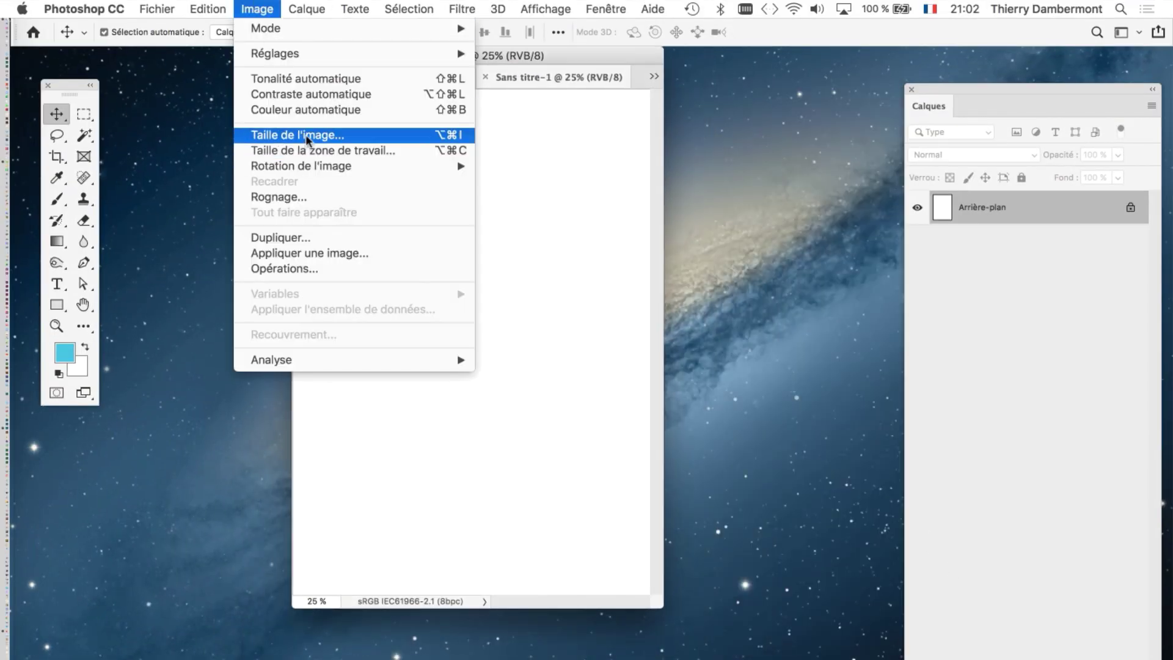
{"action": "left_click", "coordinate": [290, 134]}
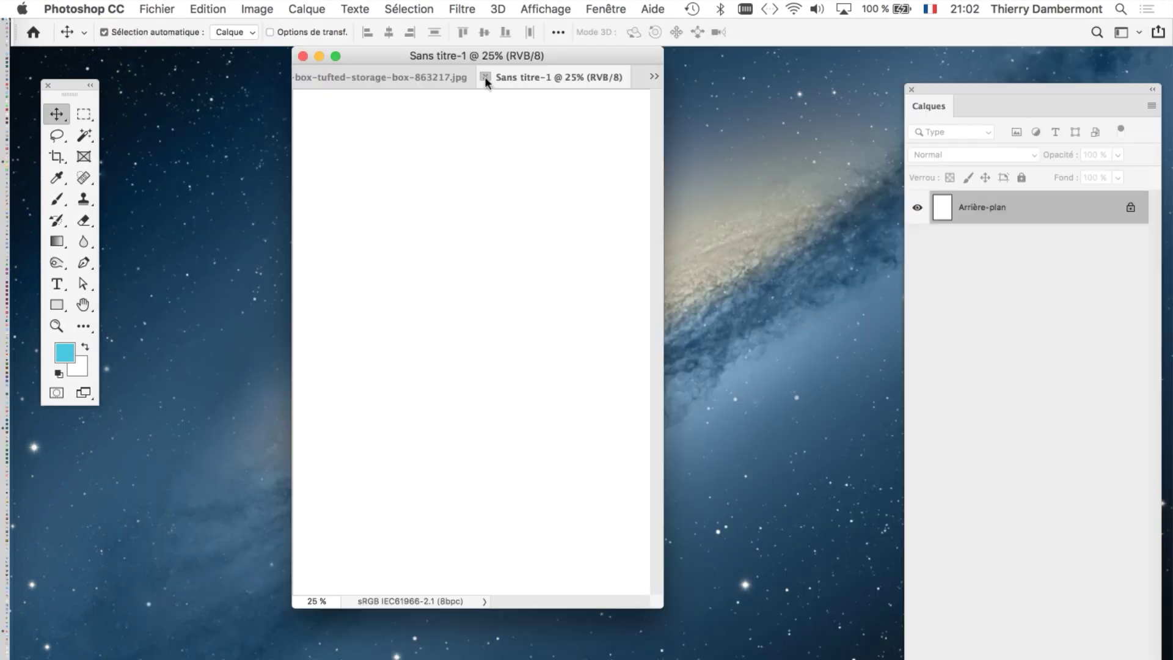
{"action": "left_click", "coordinate": [486, 76]}
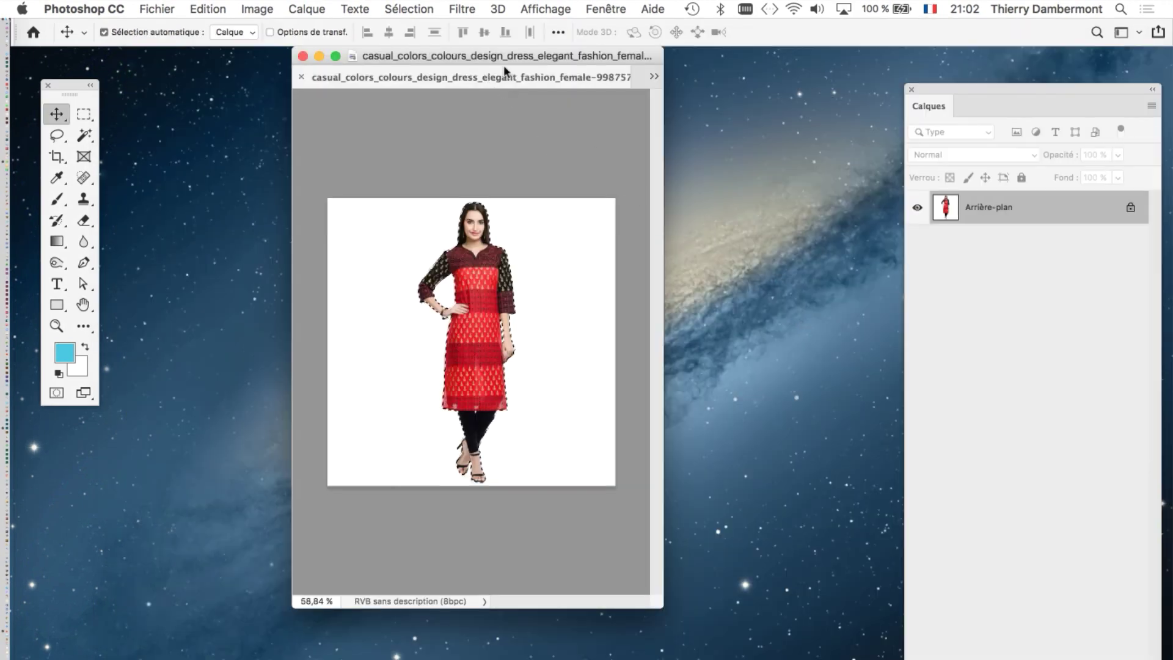
{"action": "mouse_move", "coordinate": [419, 55]}
{"action": "left_mouse_down"}
{"action": "mouse_move", "coordinate": [811, 196]}
{"action": "mouse_move", "coordinate": [810, 122]}
{"action": "left_mouse_up"}
Step: Start a new Photoshop document measured in pixels
{"action": "left_click", "coordinate": [157, 9]}
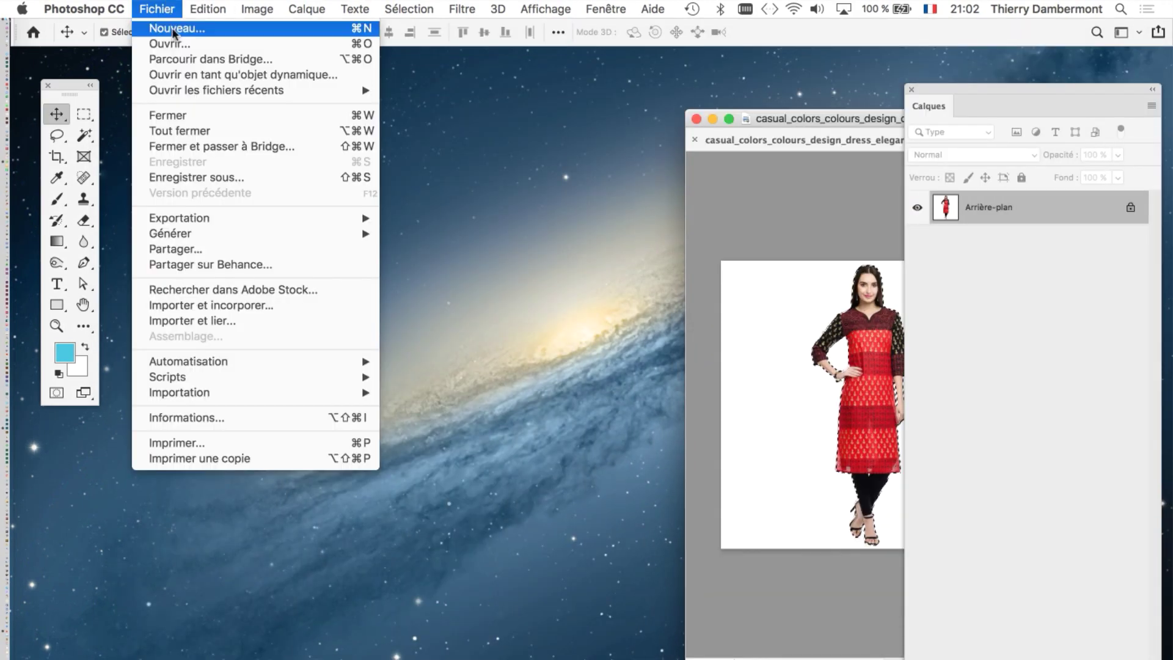
{"action": "key", "text": "super+n"}
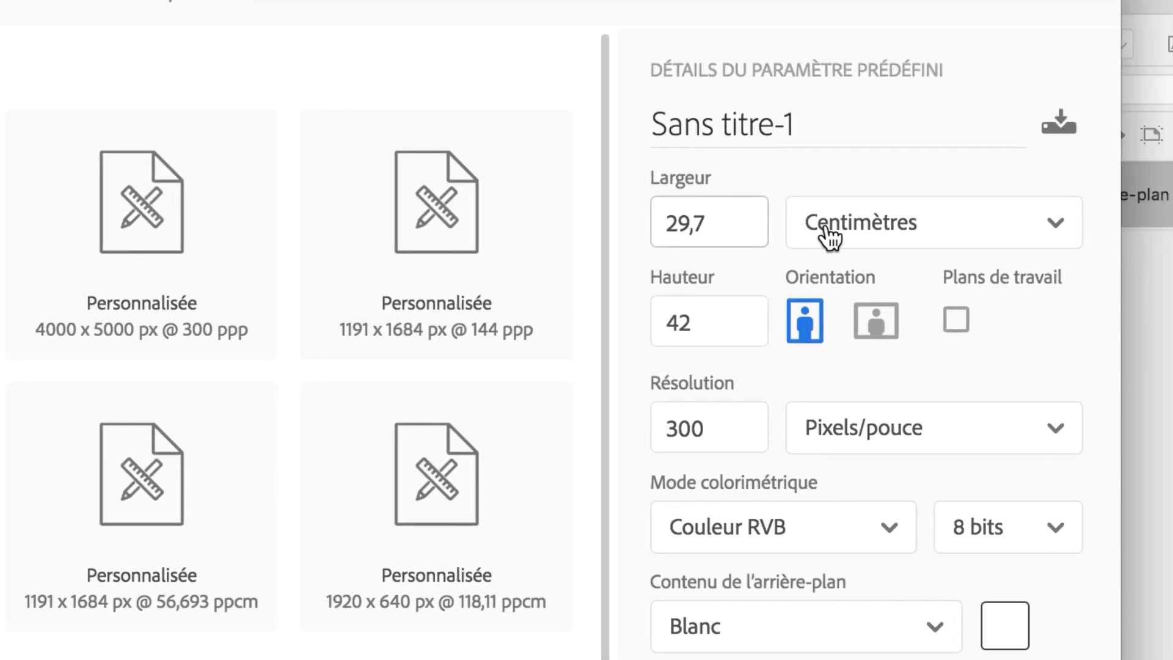
{"action": "left_click", "coordinate": [846, 221]}
{"action": "left_click", "coordinate": [840, 299]}
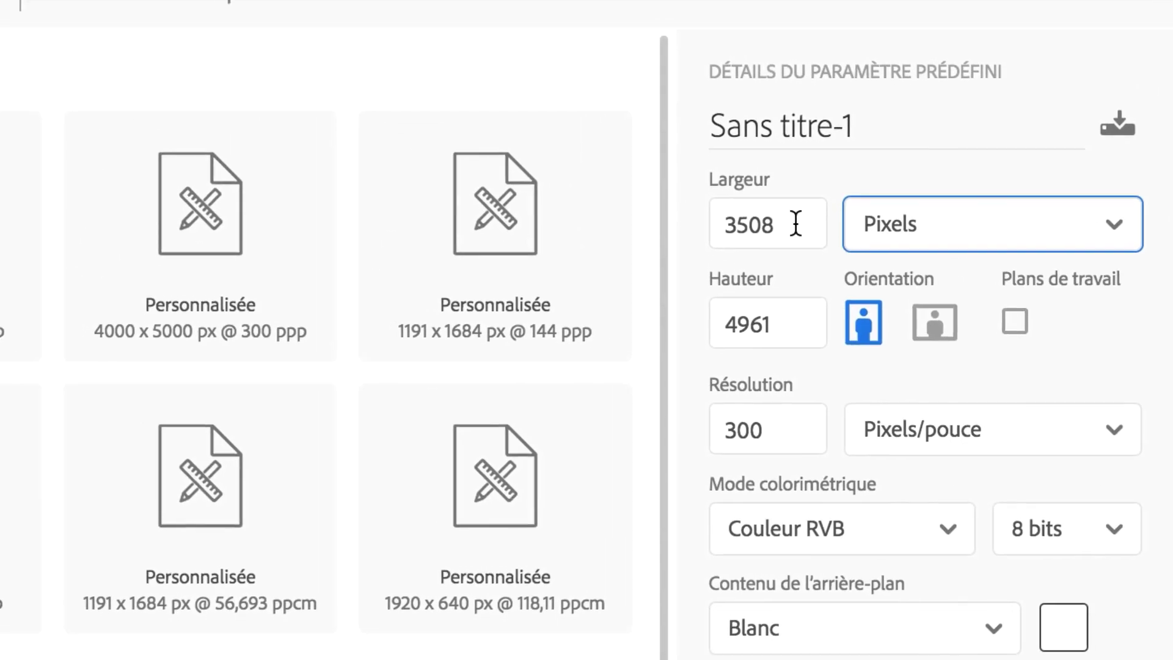
Step: Enter width 5000, height 7000 and resolution 12 pixels per inch
{"action": "double_click", "coordinate": [793, 223]}
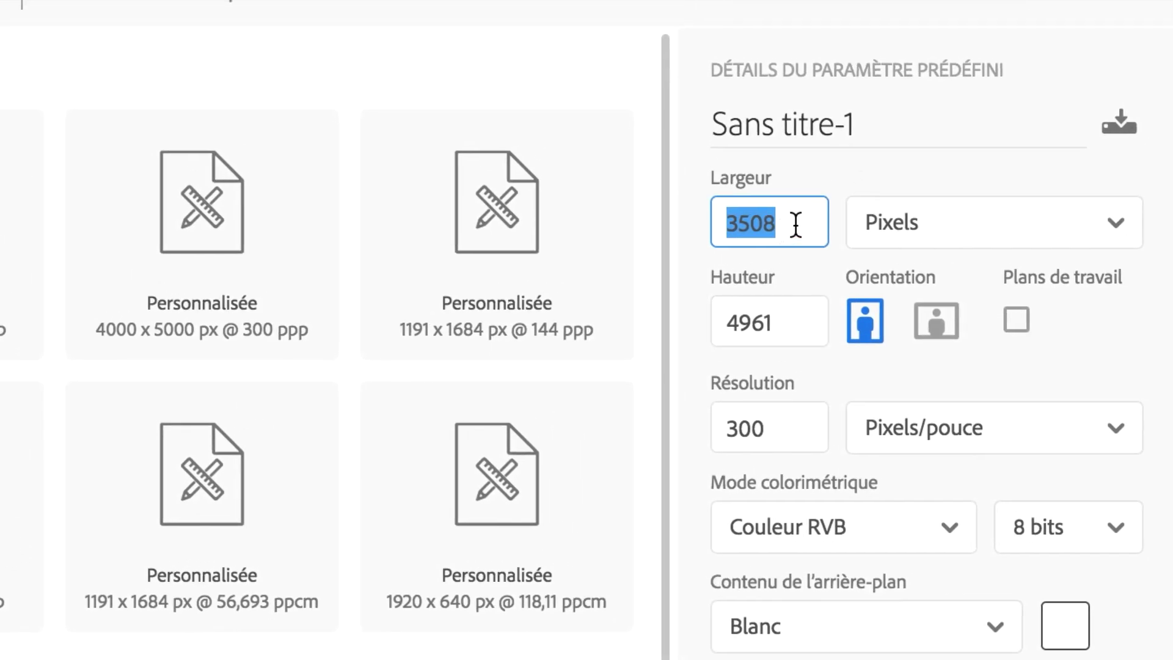
{"action": "type", "text": "5"}
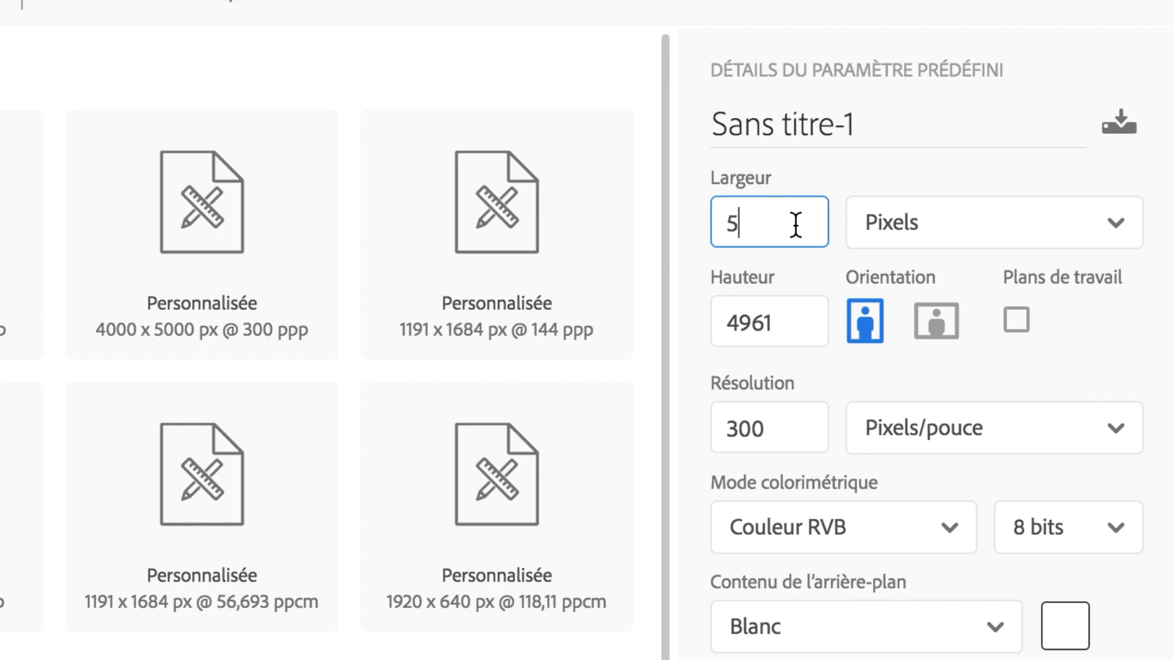
{"action": "key", "text": "BackSpace"}
{"action": "type", "text": "5000"}
{"action": "double_click", "coordinate": [796, 283]}
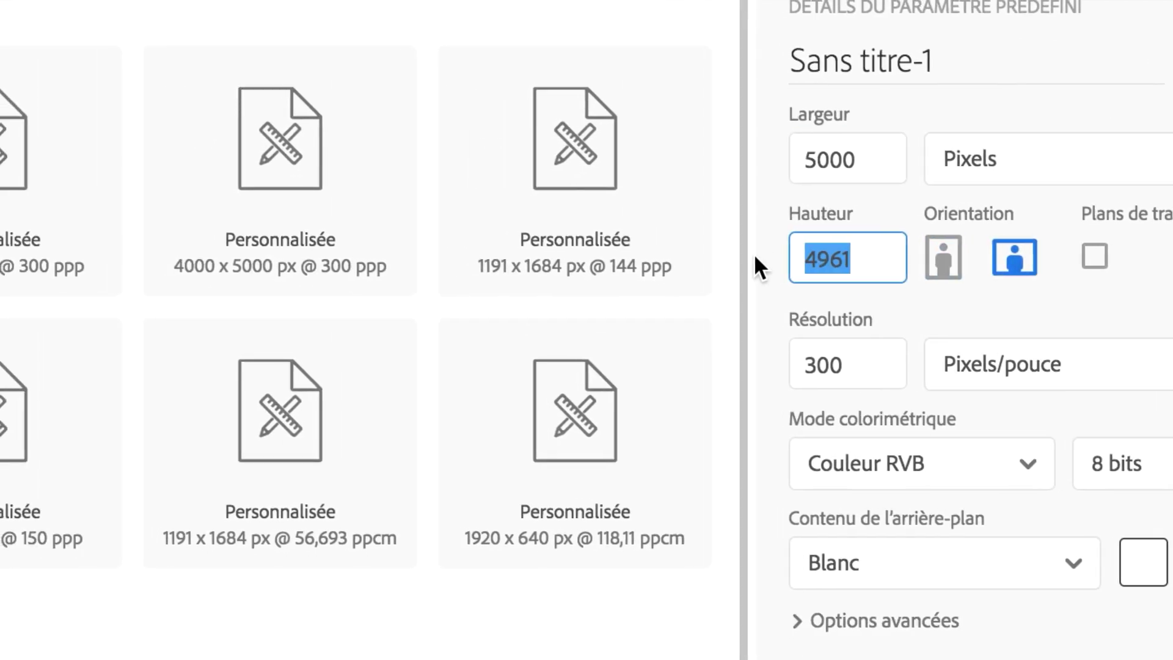
{"action": "type", "text": "7000"}
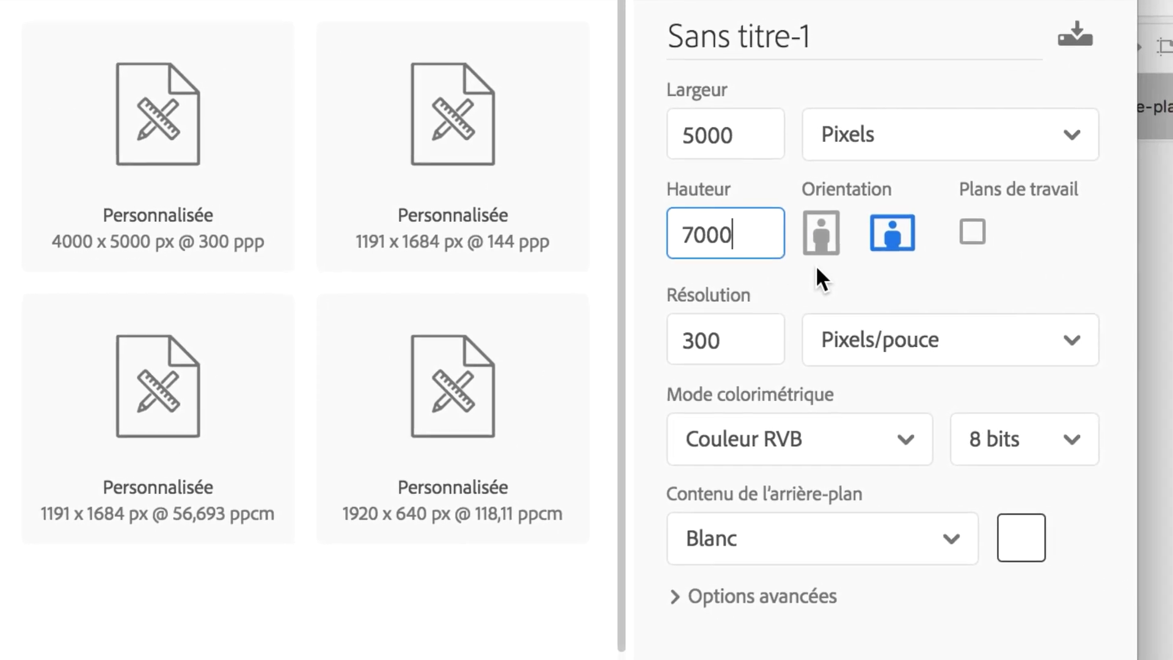
{"action": "left_click", "coordinate": [741, 340]}
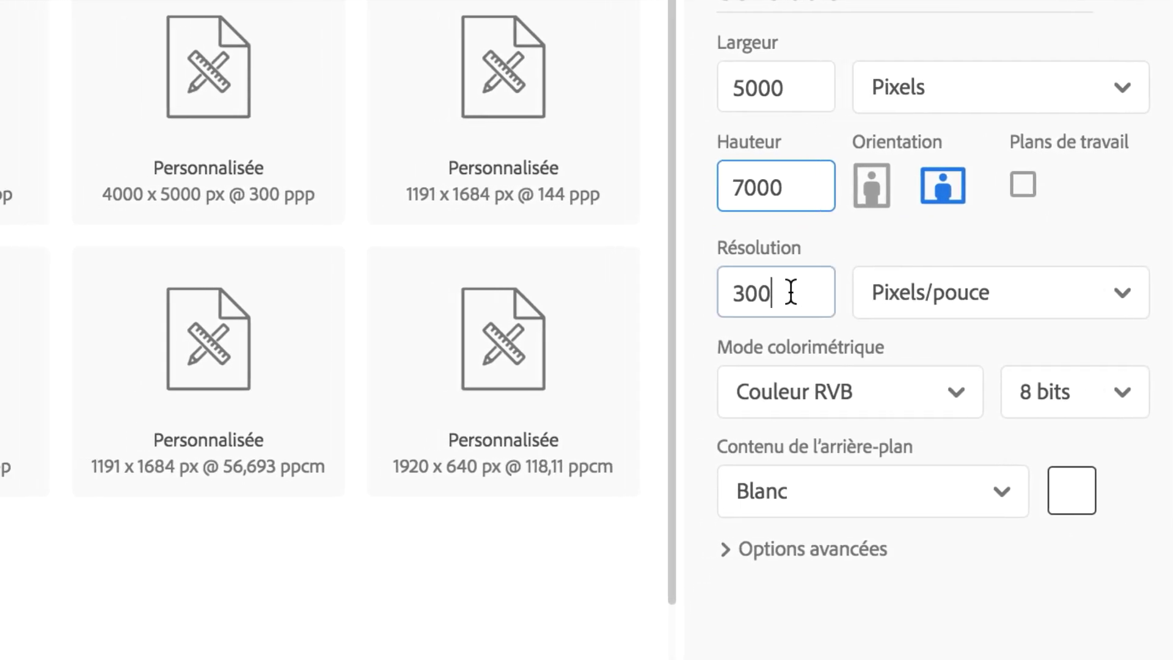
{"action": "double_click", "coordinate": [791, 292]}
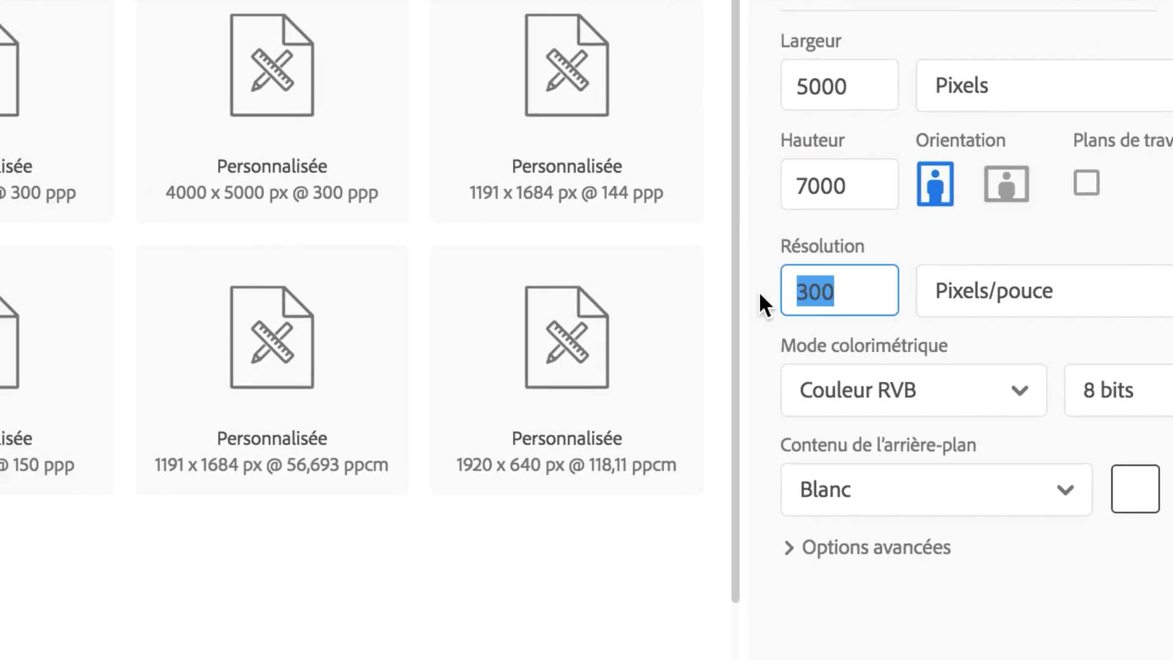
{"action": "type", "text": "12"}
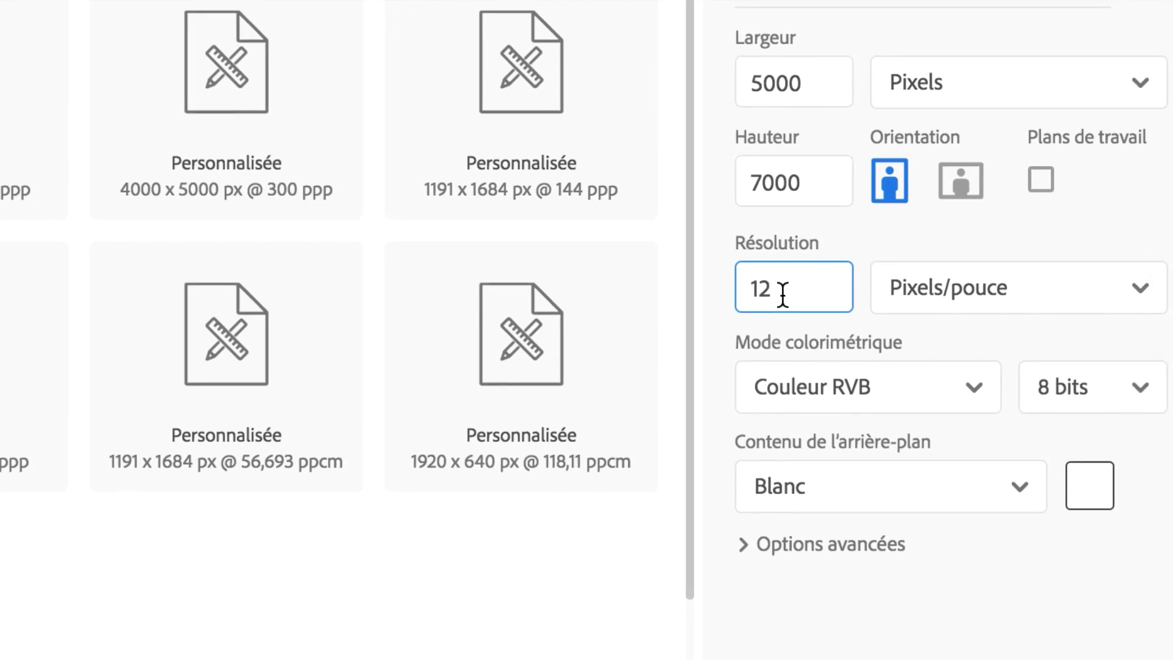
{"action": "double_click", "coordinate": [784, 292]}
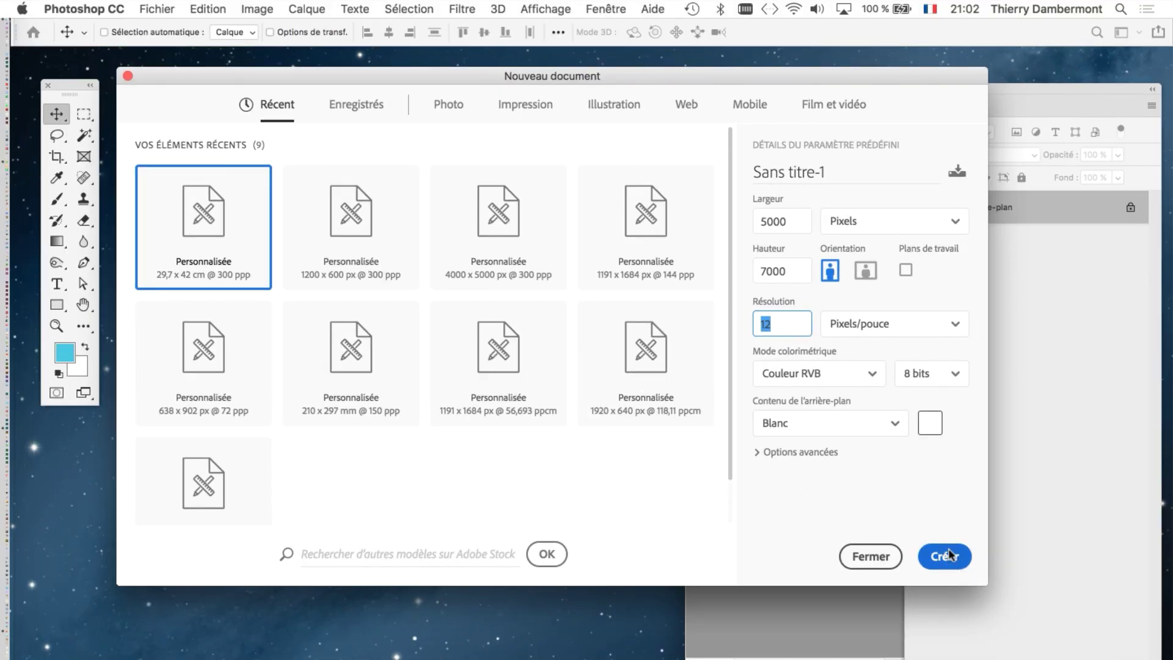
Step: Create the 5000 × 7000 px document and float it in its own resized window
{"action": "left_click", "coordinate": [949, 555]}
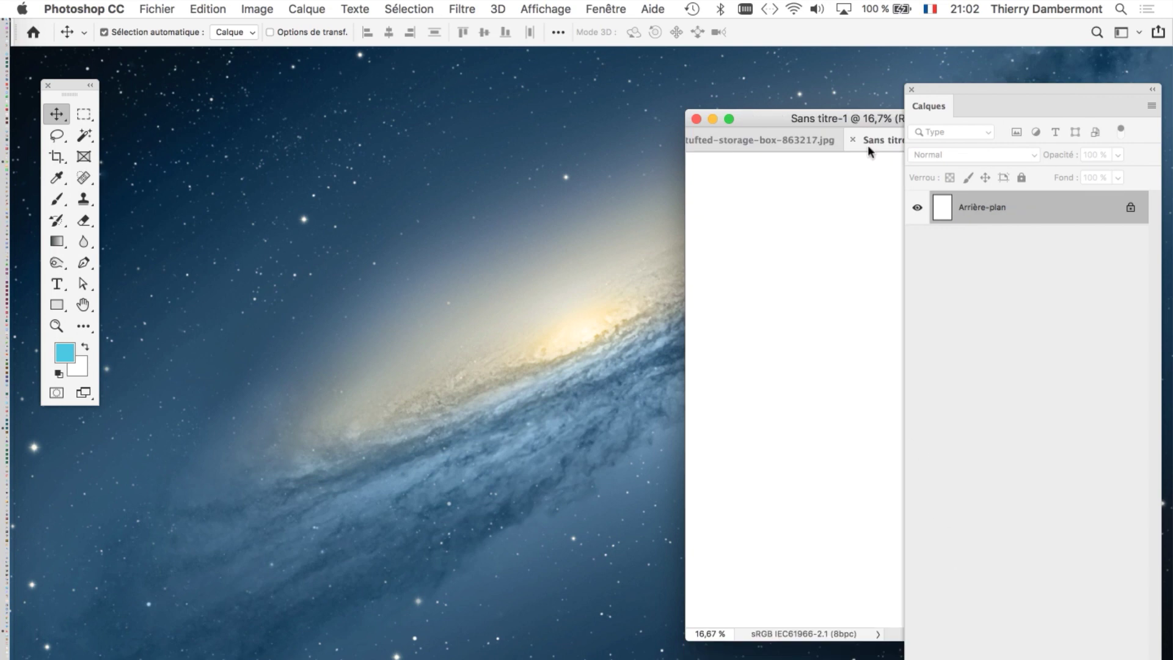
{"action": "mouse_move", "coordinate": [871, 140]}
{"action": "left_mouse_down"}
{"action": "mouse_move", "coordinate": [430, 178]}
{"action": "mouse_move", "coordinate": [201, 79]}
{"action": "left_mouse_up"}
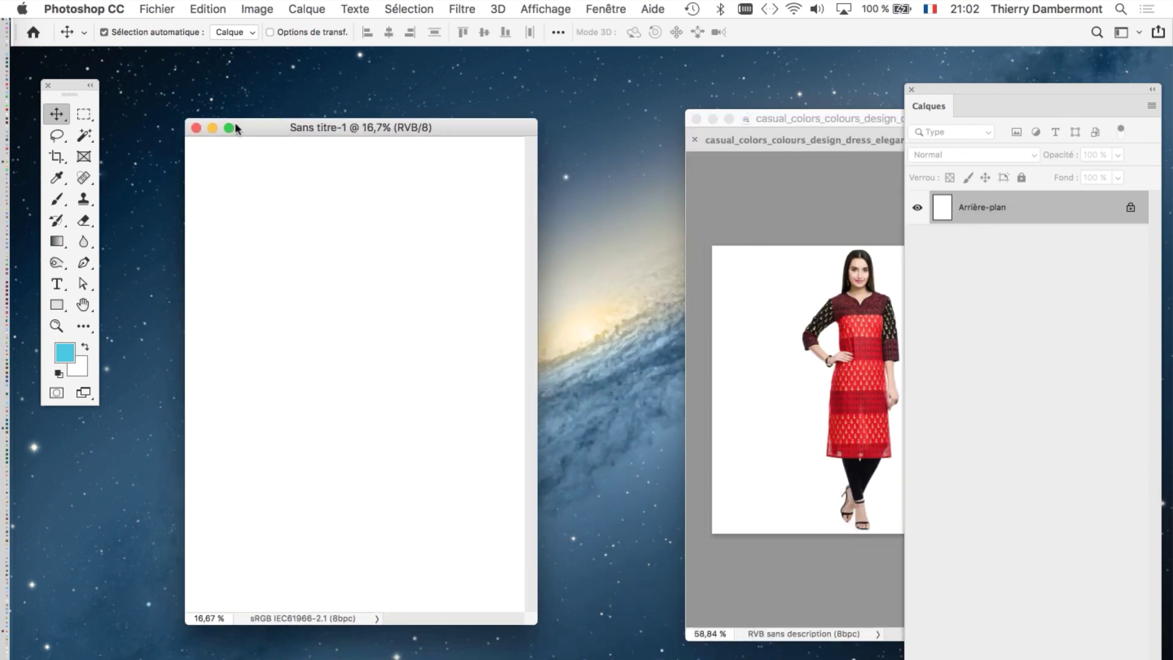
{"action": "left_click_drag", "start_coordinate": [491, 573], "coordinate": [608, 632]}
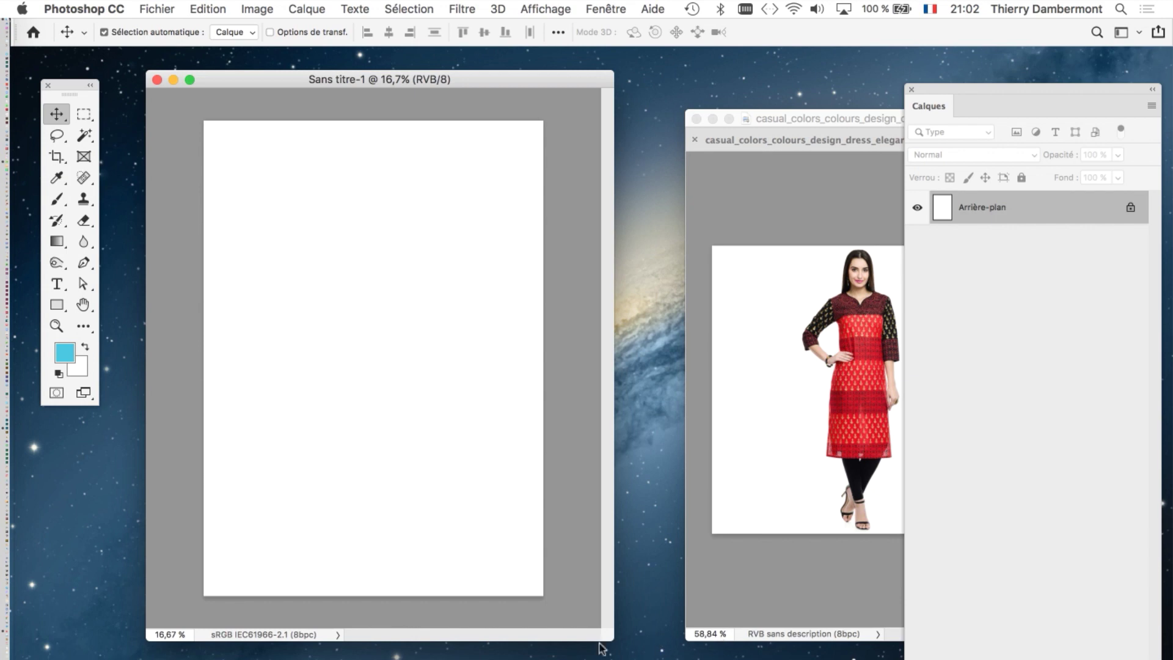
{"action": "mouse_move", "coordinate": [600, 646]}
{"action": "left_mouse_down"}
{"action": "mouse_move", "coordinate": [597, 569]}
{"action": "mouse_move", "coordinate": [603, 618]}
{"action": "left_mouse_up"}
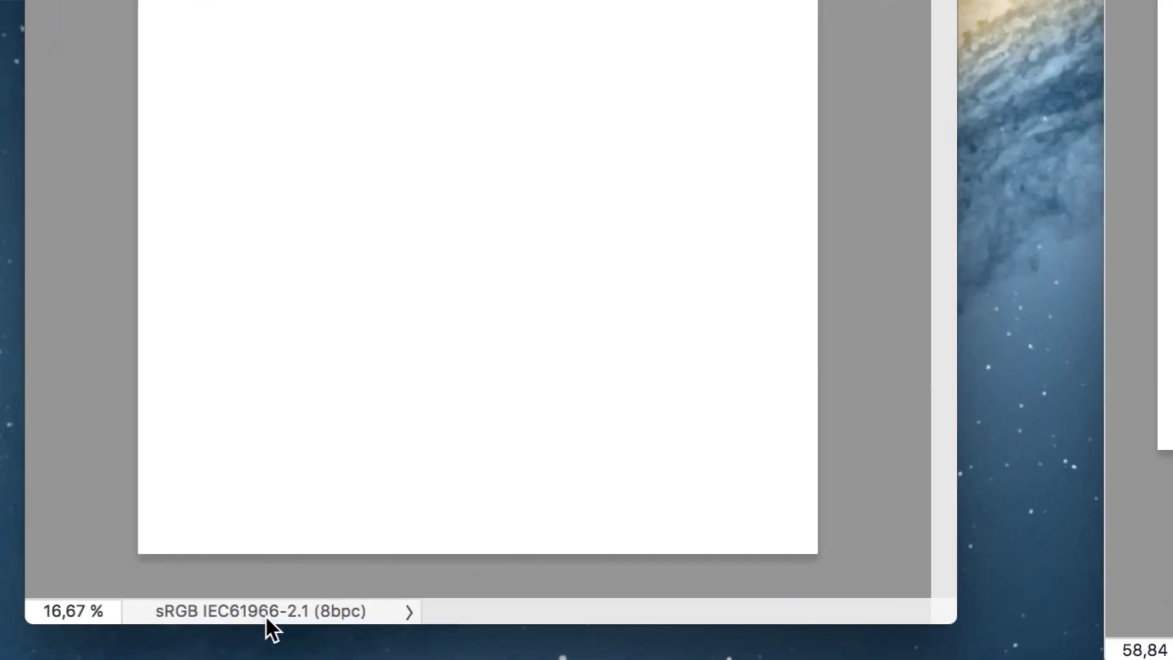
Step: Check the document's size and resolution details, then bring up the Image Size settings
{"action": "left_click", "coordinate": [266, 616]}
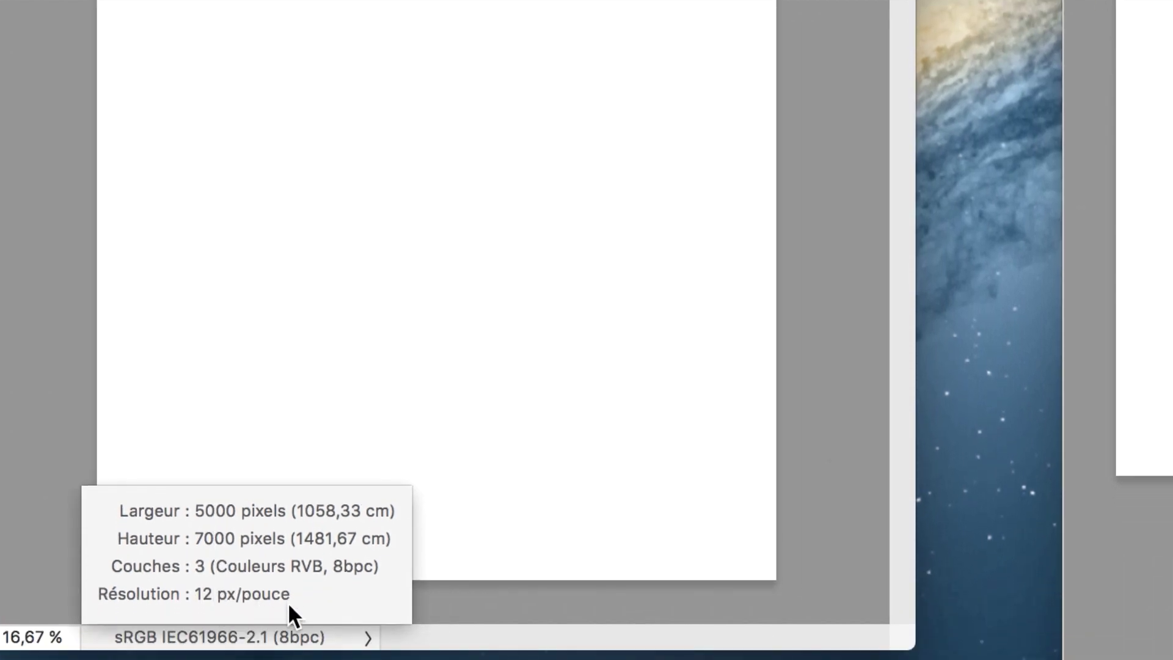
{"action": "left_click", "coordinate": [287, 634]}
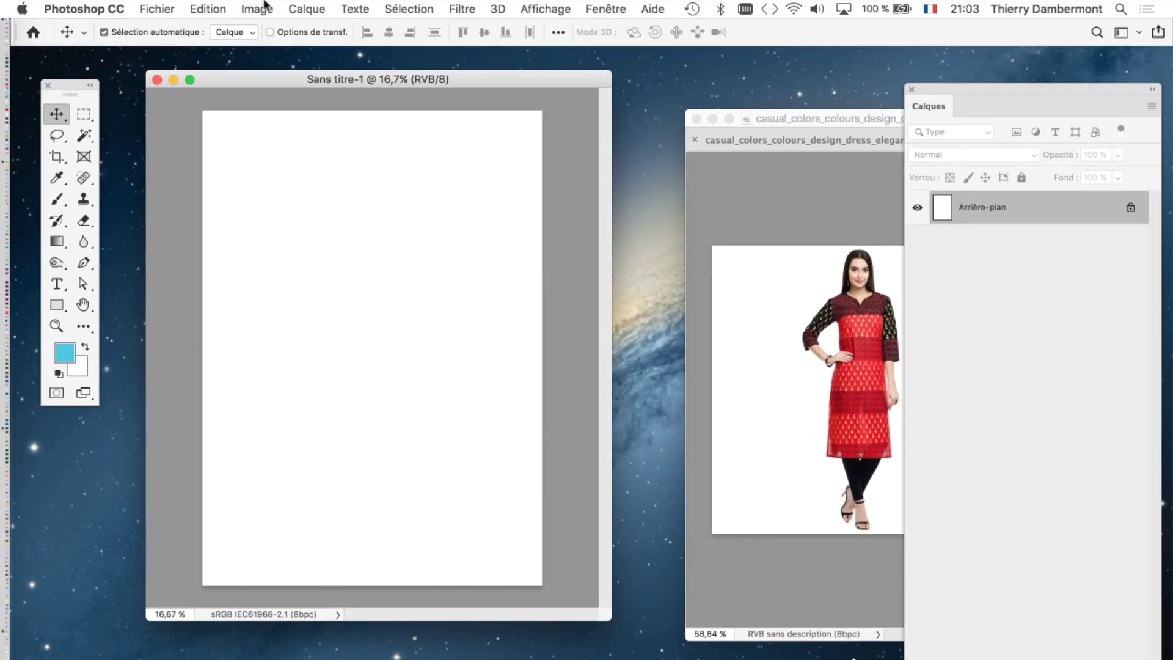
{"action": "left_click", "coordinate": [264, 7]}
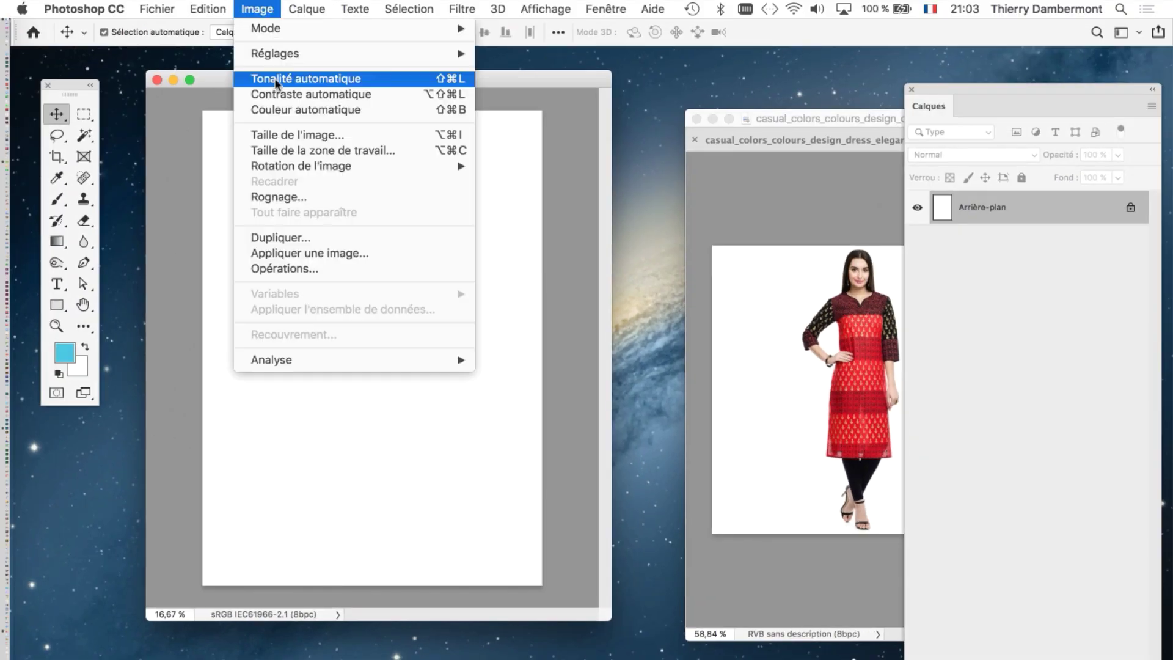
{"action": "left_click", "coordinate": [300, 129]}
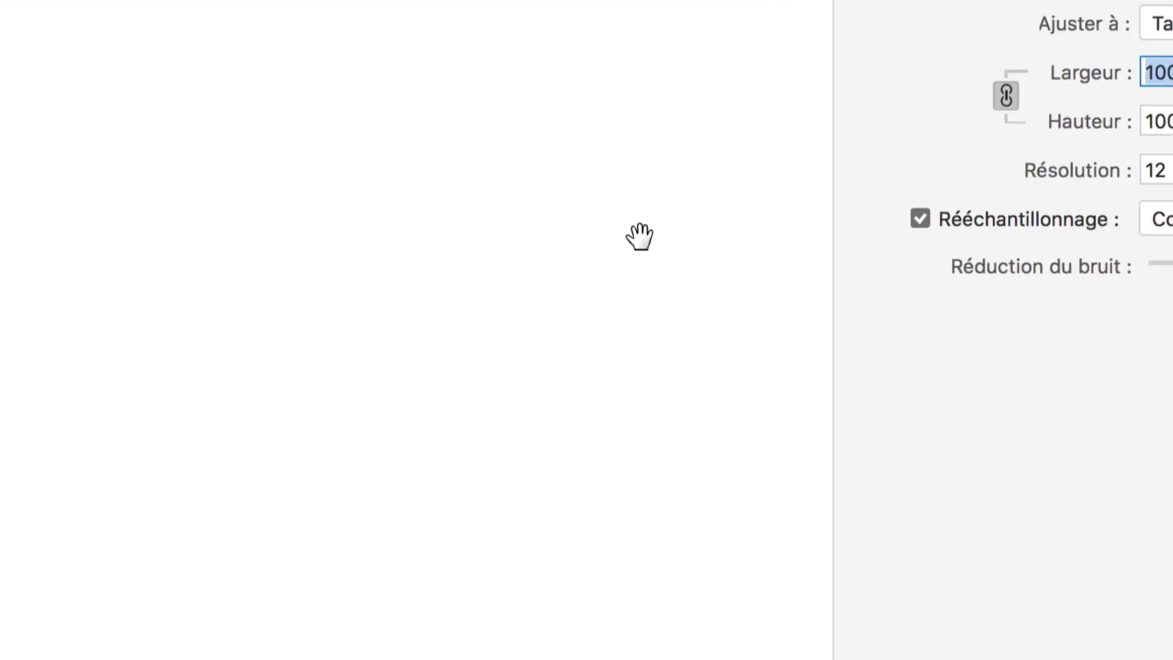
Step: With resampling off, set the resolution to 150 and confirm
{"action": "left_click", "coordinate": [786, 229]}
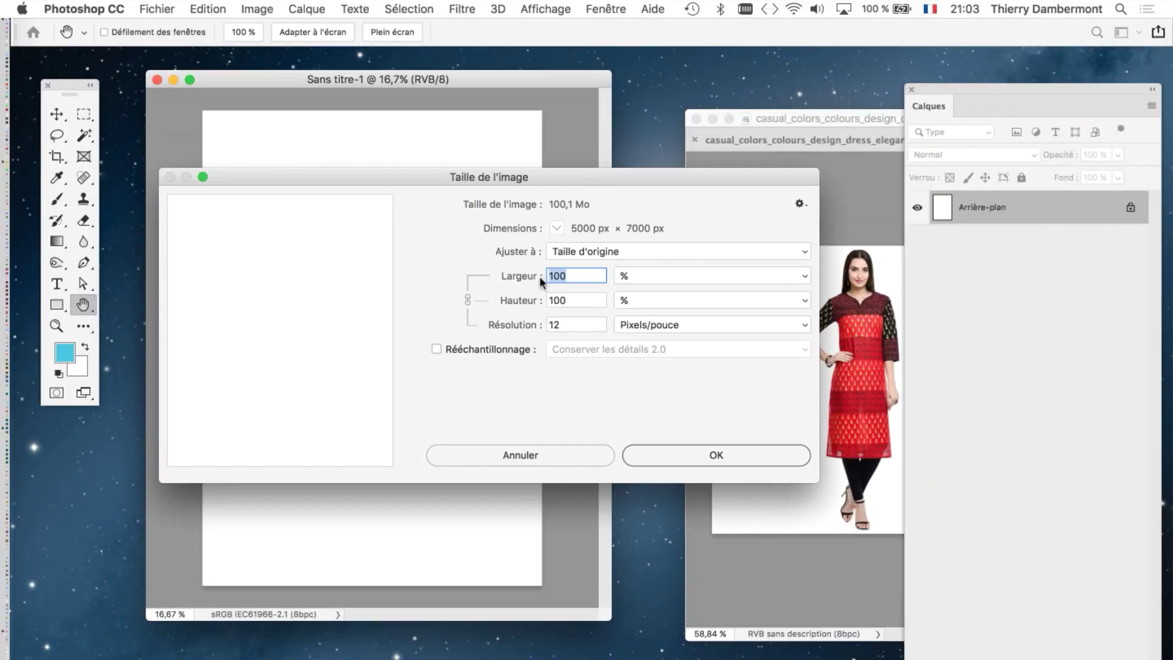
{"action": "key", "text": "alt"}
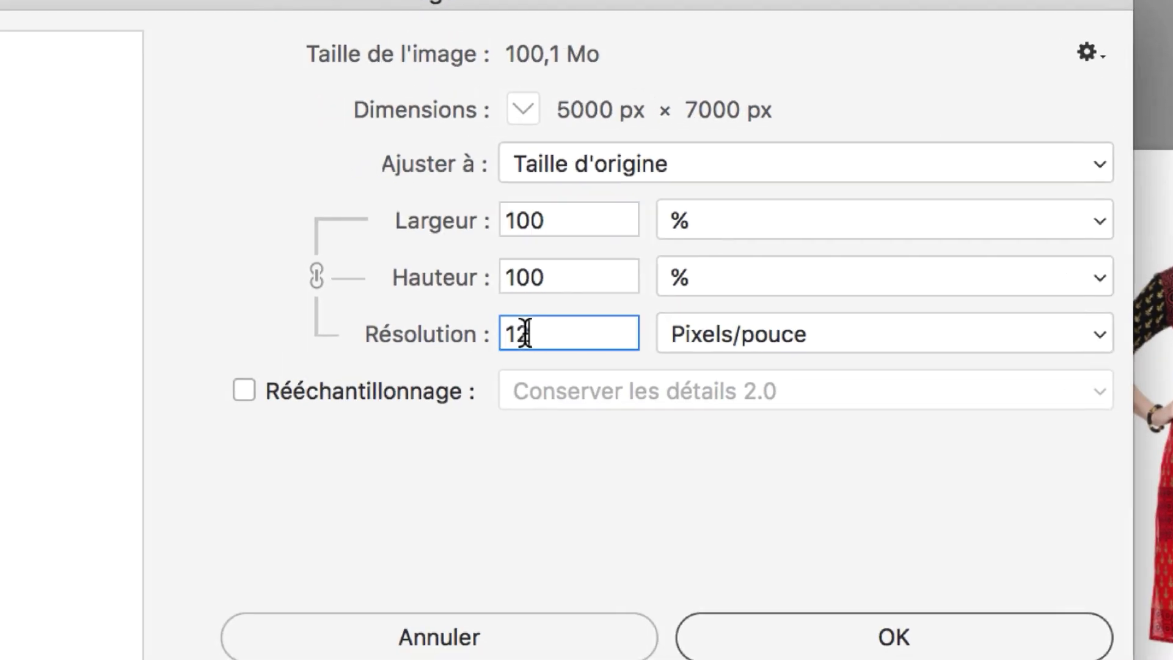
{"action": "left_click_drag", "start_coordinate": [345, 416], "coordinate": [293, 416]}
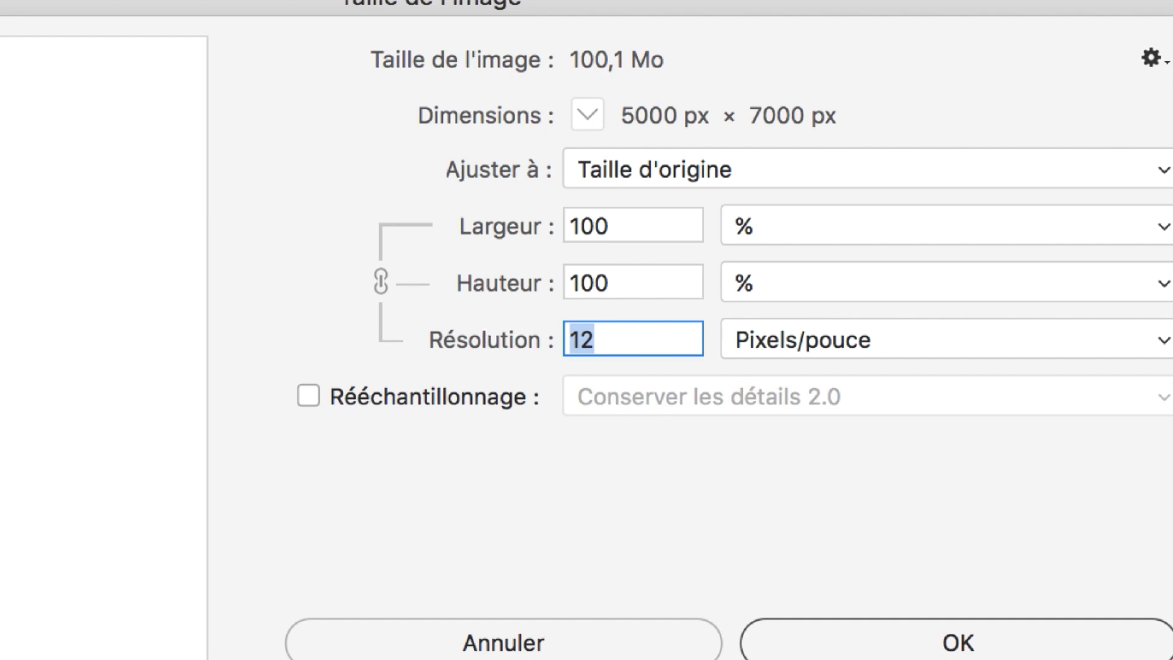
{"action": "type", "text": "150"}
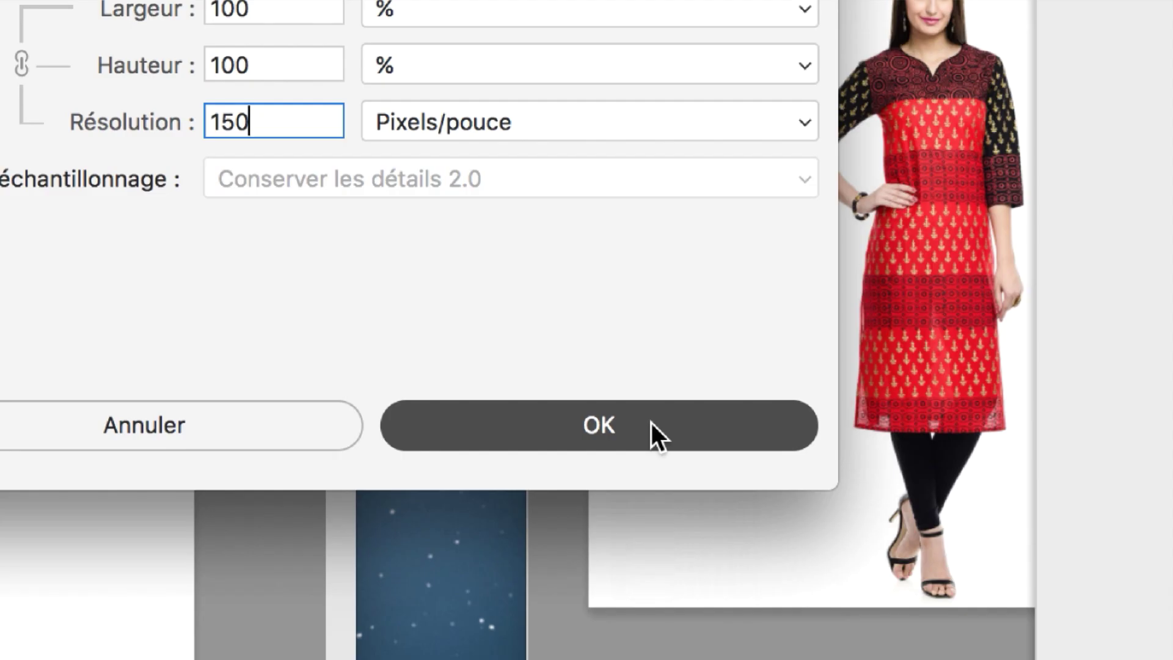
{"action": "left_click", "coordinate": [652, 426]}
Step: Reopen Image Size and enter 36 as the resolution, confirming the change
{"action": "left_click", "coordinate": [256, 8]}
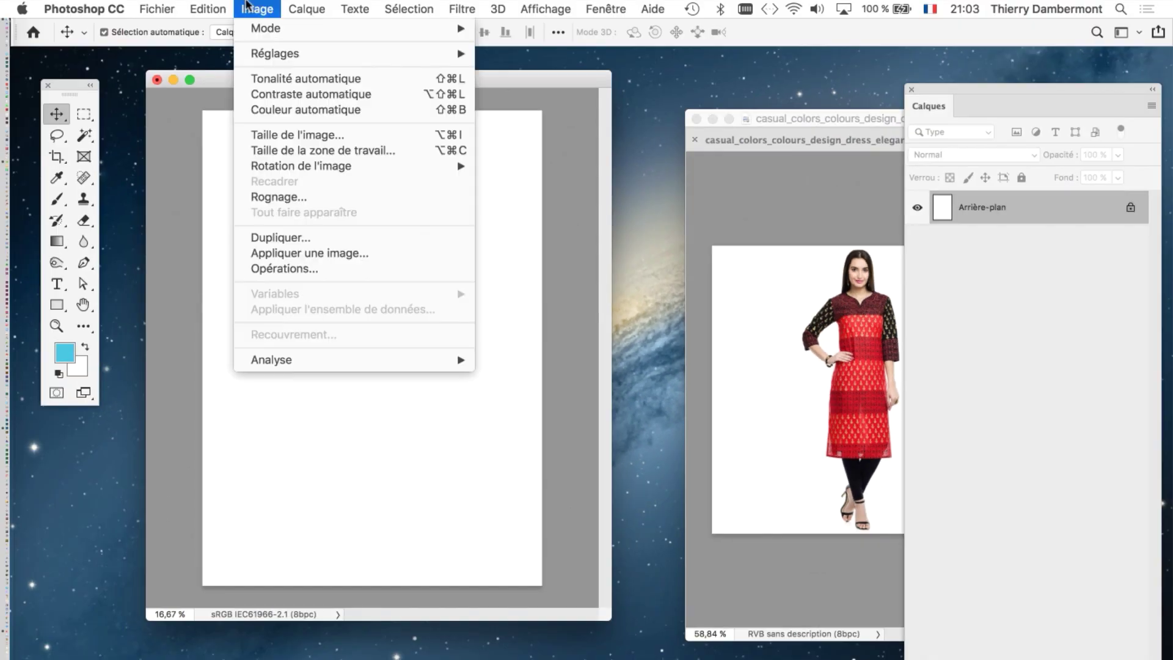
{"action": "key", "text": "Escape"}
{"action": "key", "text": "super+alt+i"}
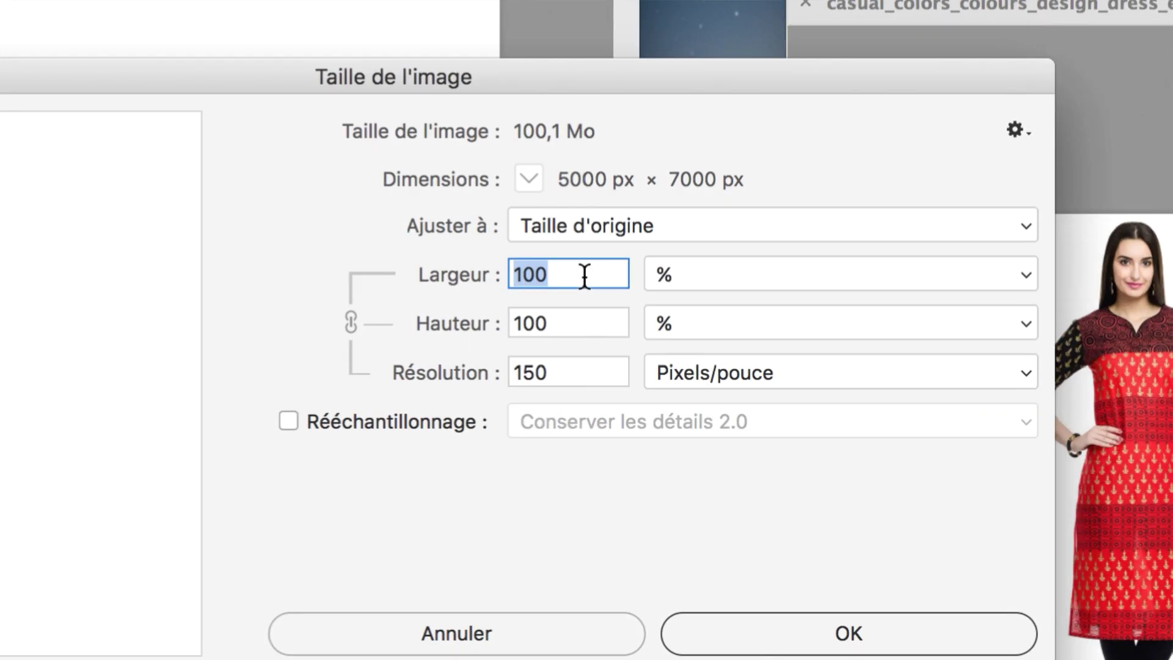
{"action": "key", "text": "Tab"}
{"action": "key", "text": "Tab"}
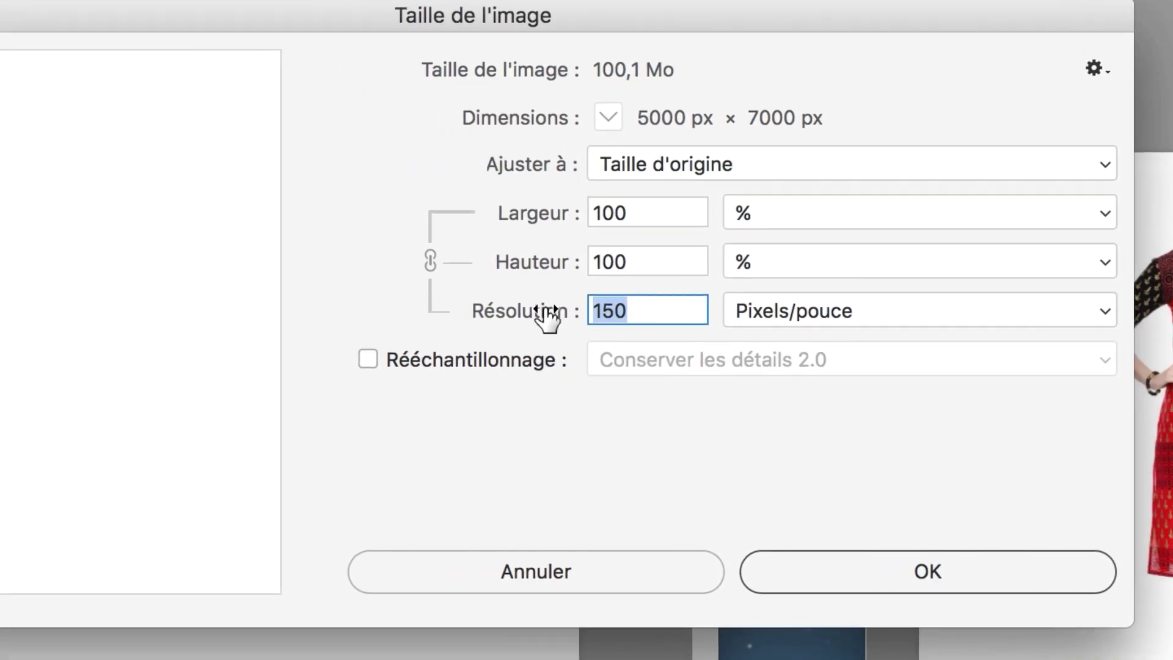
{"action": "type", "text": "36"}
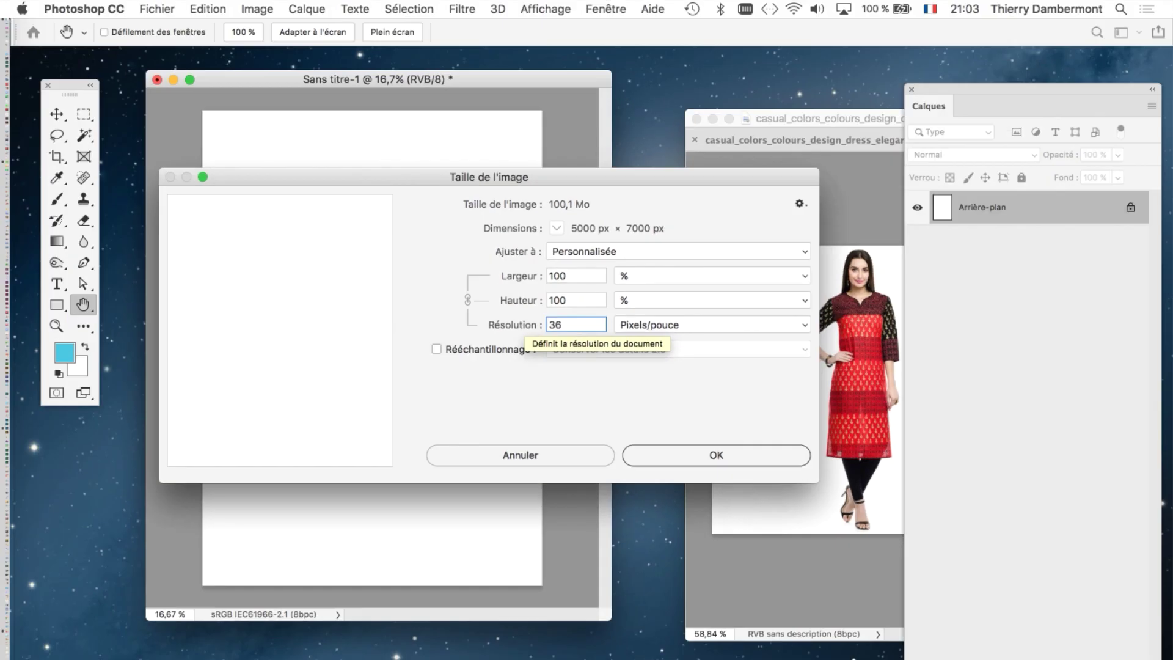
{"action": "key", "text": "Return"}
{"action": "key", "text": "ctrl+Tab"}
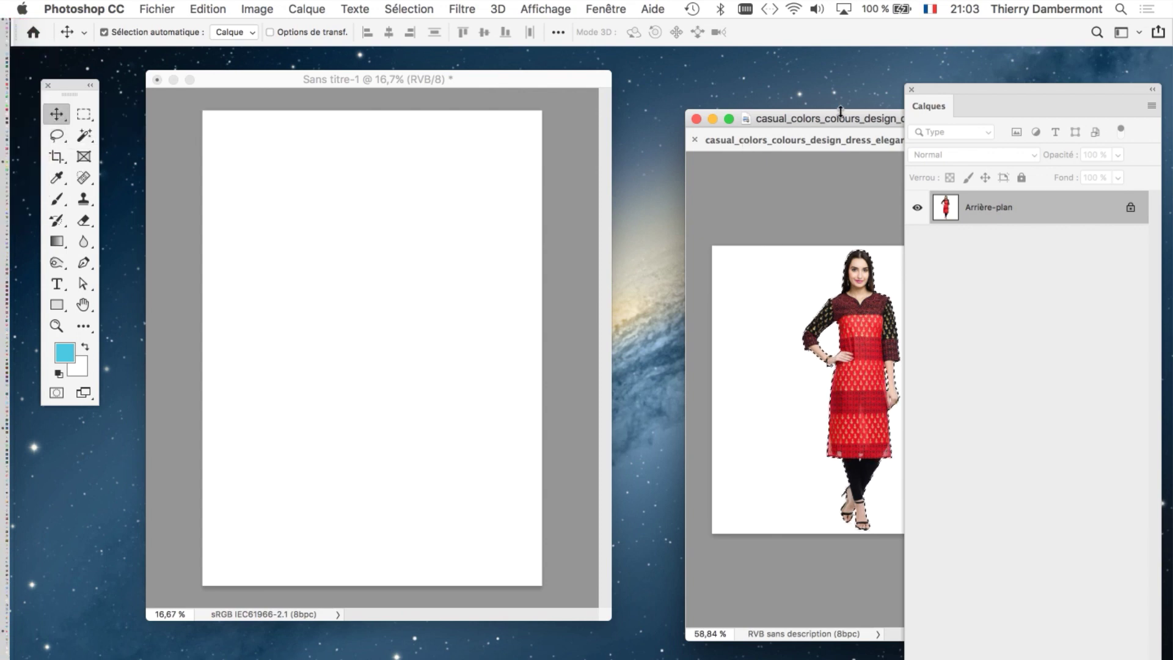
Step: Bring the woman in the red dress into the poster at its lower left
{"action": "mouse_move", "coordinate": [838, 308]}
{"action": "left_mouse_down"}
{"action": "mouse_move", "coordinate": [353, 302]}
{"action": "mouse_move", "coordinate": [521, 153]}
{"action": "left_mouse_up"}
{"action": "key", "text": "ctrl+t"}
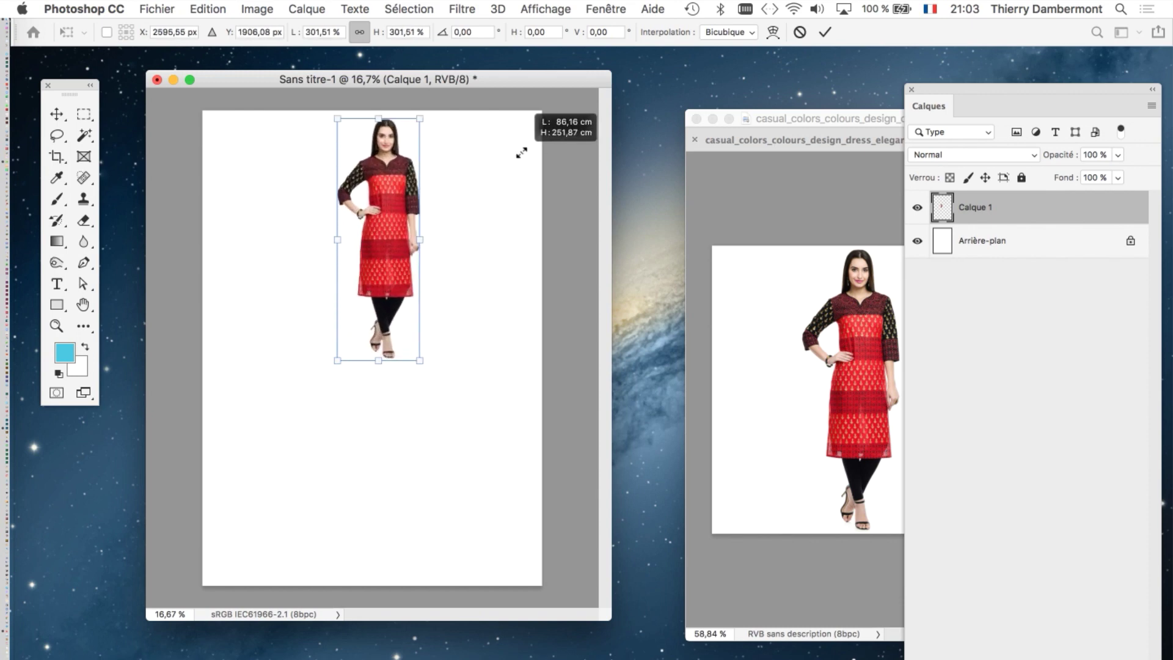
{"action": "left_click_drag", "start_coordinate": [402, 205], "coordinate": [307, 323]}
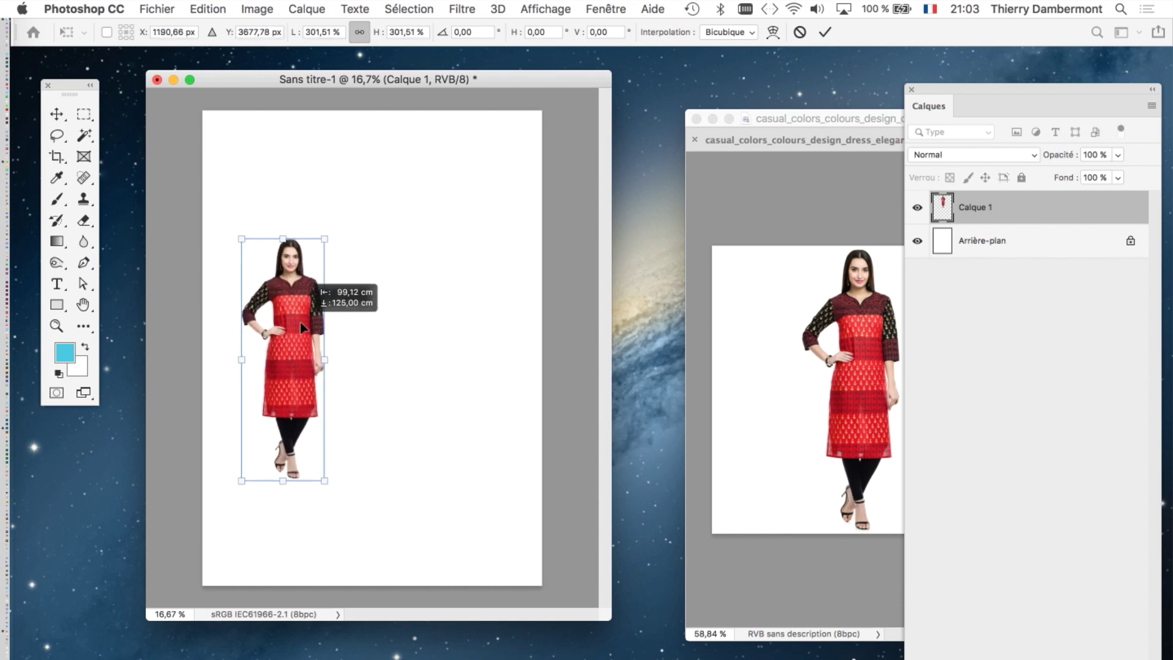
{"action": "left_click", "coordinate": [825, 32]}
Step: Add the moon, enlarge it to fill the upper page, and place its layer behind the woman
{"action": "left_click", "coordinate": [818, 115]}
{"action": "key", "text": "ctrl+Tab"}
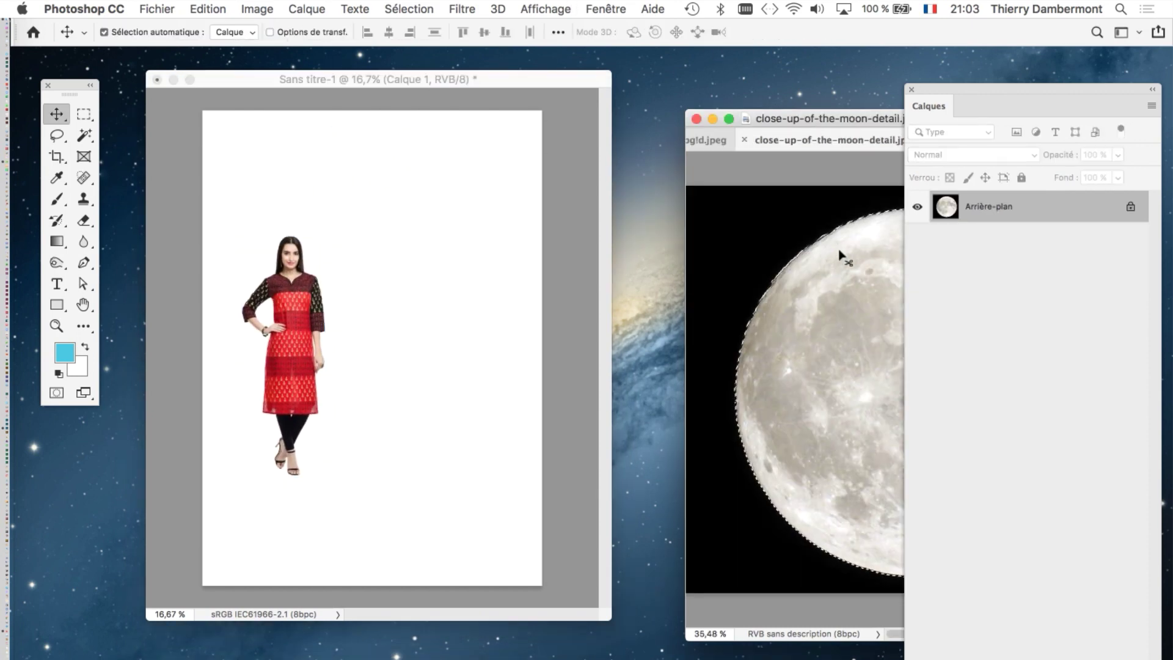
{"action": "left_click_drag", "start_coordinate": [840, 251], "coordinate": [601, 283]}
{"action": "left_click_drag", "start_coordinate": [394, 256], "coordinate": [403, 261]}
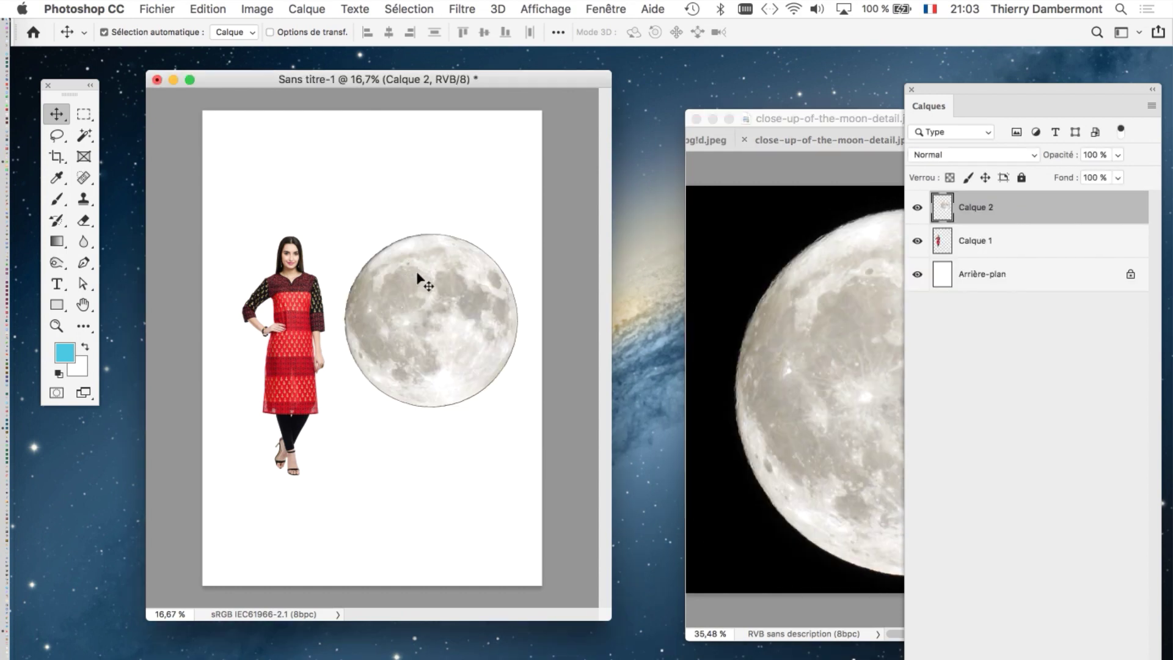
{"action": "key", "text": "ctrl+t"}
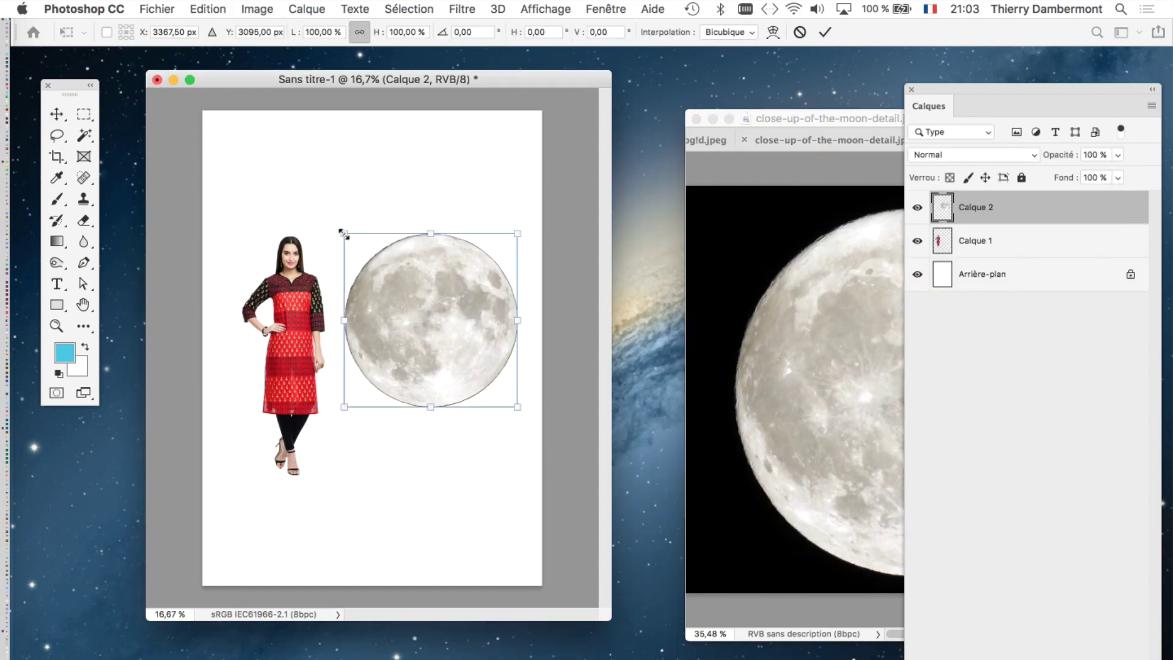
{"action": "left_click_drag", "start_coordinate": [343, 234], "coordinate": [227, 118]}
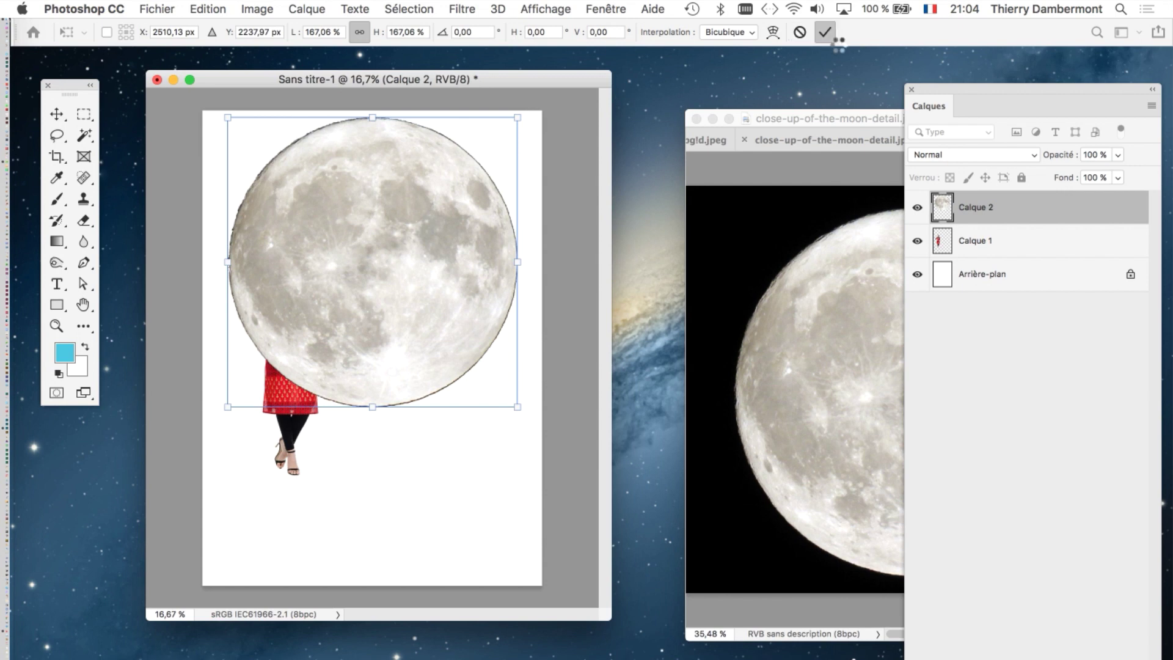
{"action": "left_click", "coordinate": [825, 32]}
{"action": "left_click_drag", "start_coordinate": [1035, 204], "coordinate": [1029, 257]}
{"action": "left_click", "coordinate": [834, 299]}
{"action": "key", "text": "ctrl+Tab"}
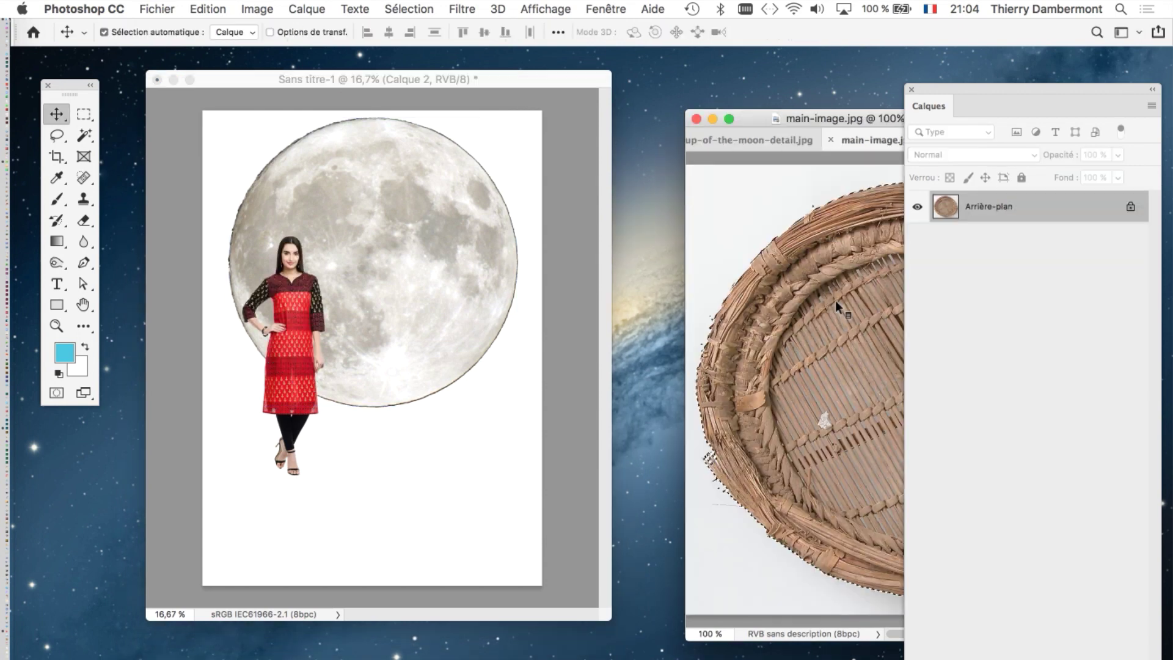
Step: Bring the pocket watch into the poster and rotate it about 115 degrees
{"action": "key", "text": "ctrl+Tab"}
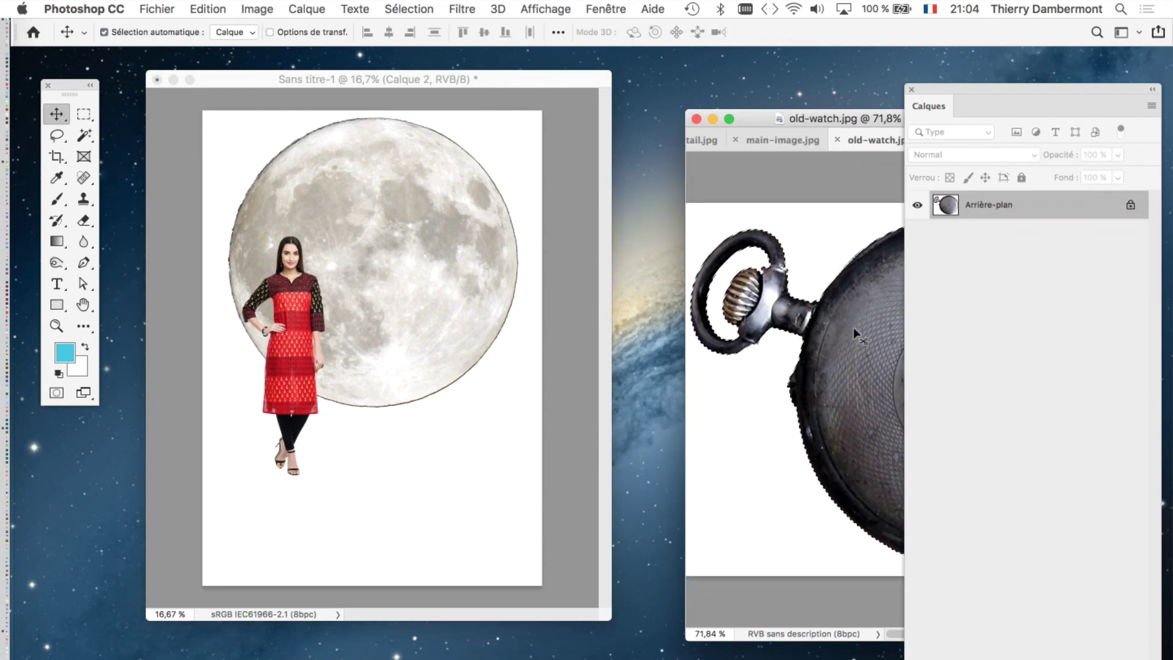
{"action": "mouse_move", "coordinate": [862, 327]}
{"action": "left_mouse_down"}
{"action": "mouse_move", "coordinate": [462, 331]}
{"action": "mouse_move", "coordinate": [405, 244]}
{"action": "left_mouse_up"}
{"action": "key", "text": "ctrl+t"}
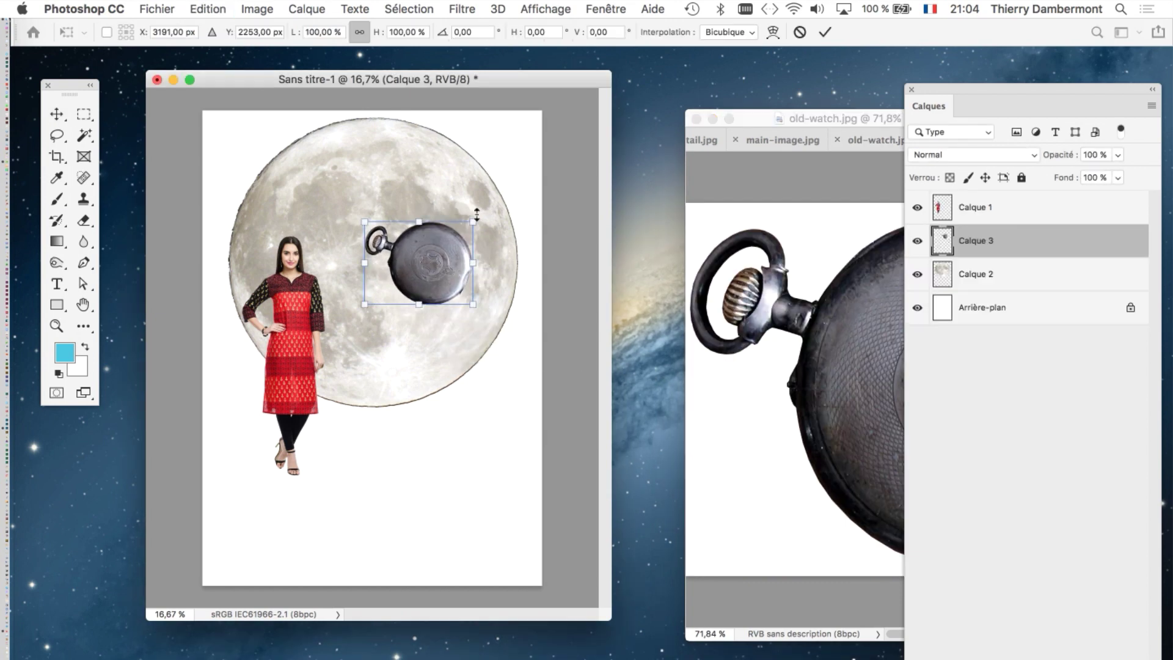
{"action": "left_click_drag", "start_coordinate": [482, 204], "coordinate": [464, 348]}
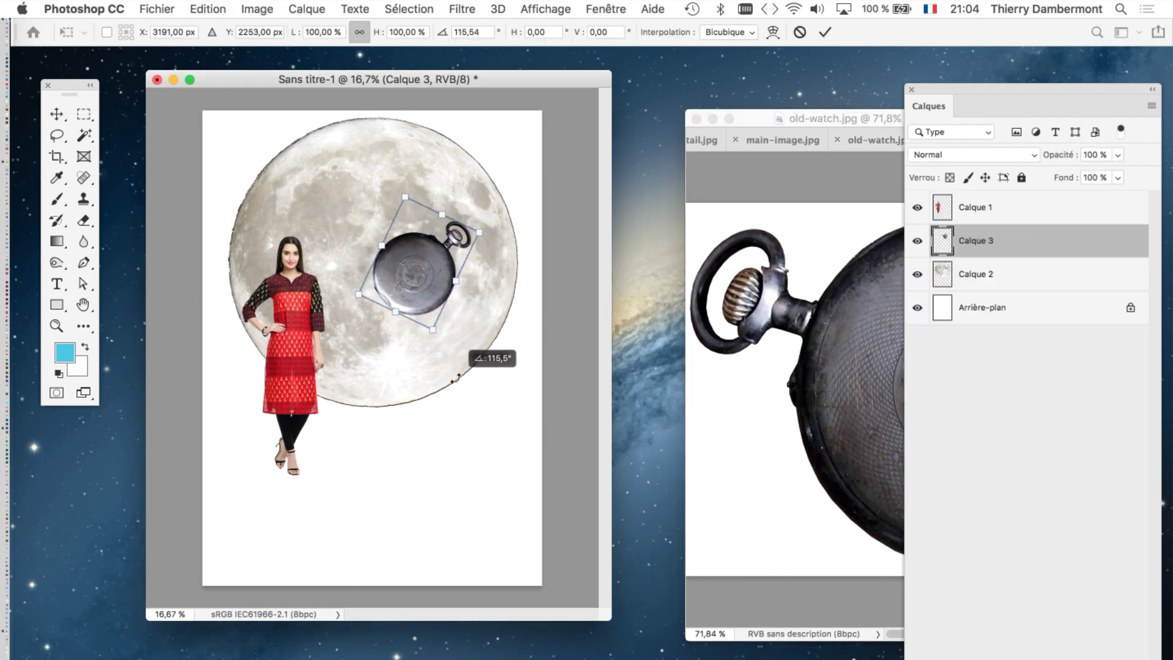
{"action": "left_click", "coordinate": [823, 33]}
Step: Copy the watch twice and enlarge one copy, moving it to the lower right
{"action": "left_click_drag", "start_coordinate": [384, 295], "coordinate": [393, 200]}
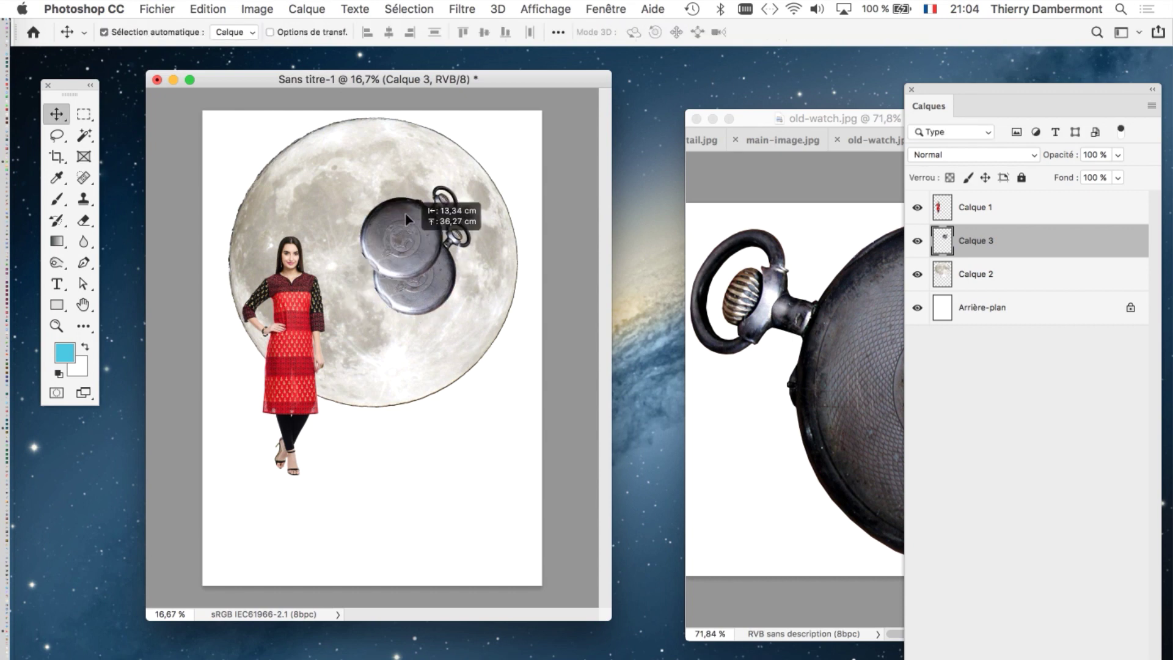
{"action": "key", "text": "ctrl+j"}
{"action": "key", "text": "ctrl+t"}
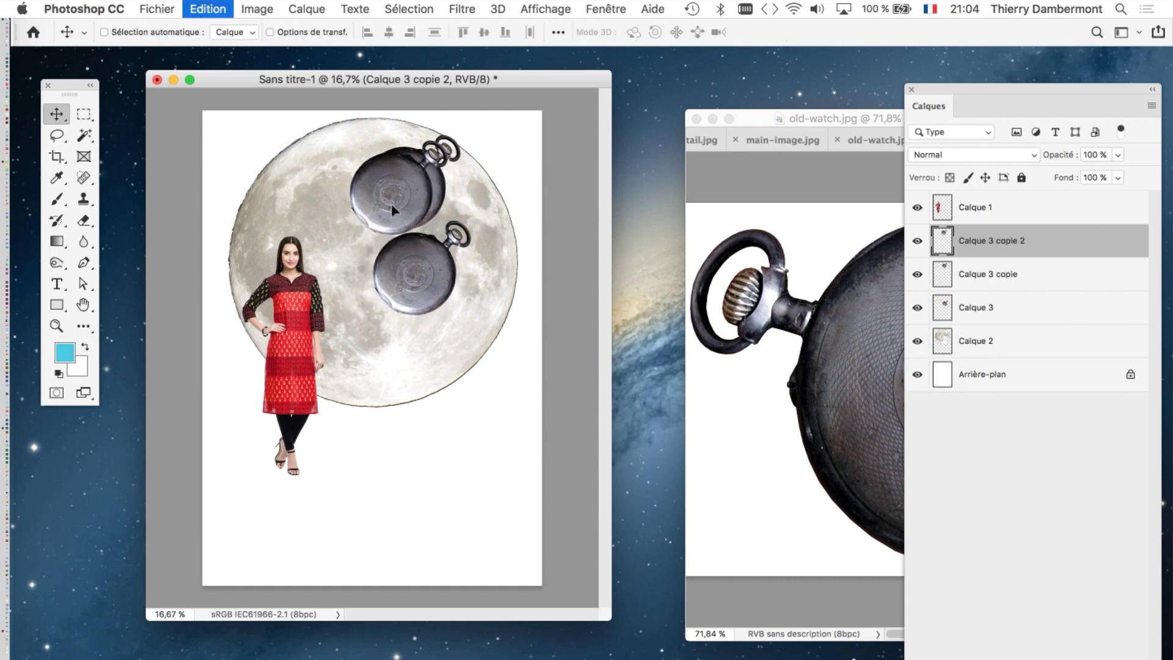
{"action": "left_click_drag", "start_coordinate": [447, 235], "coordinate": [517, 302]}
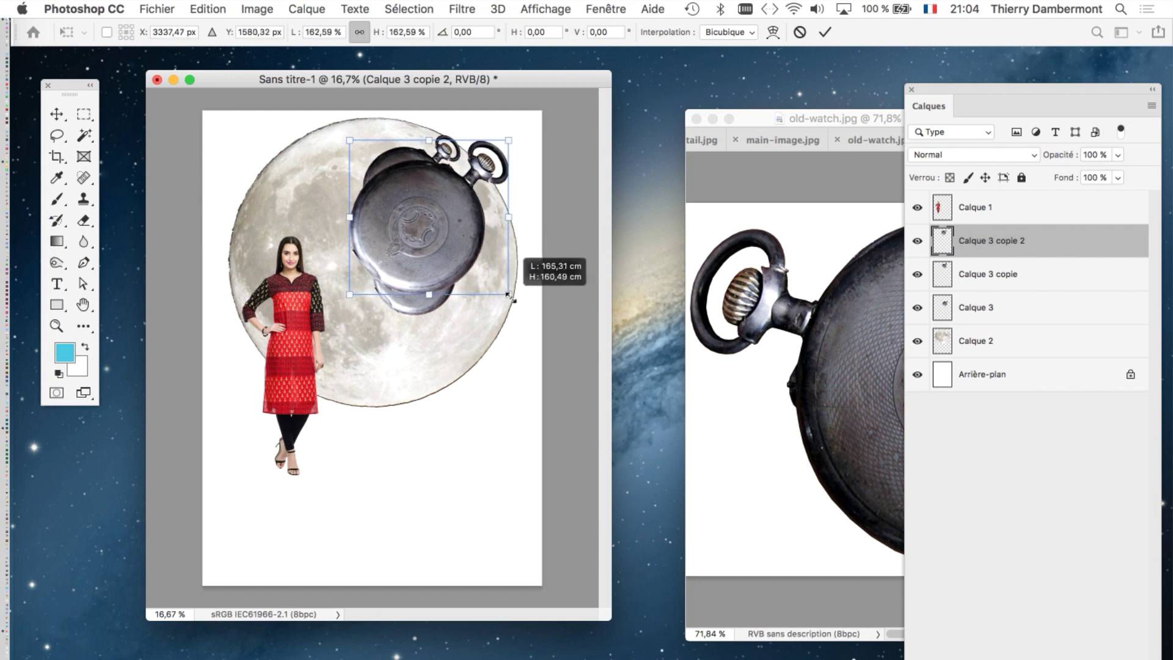
{"action": "left_click", "coordinate": [823, 33]}
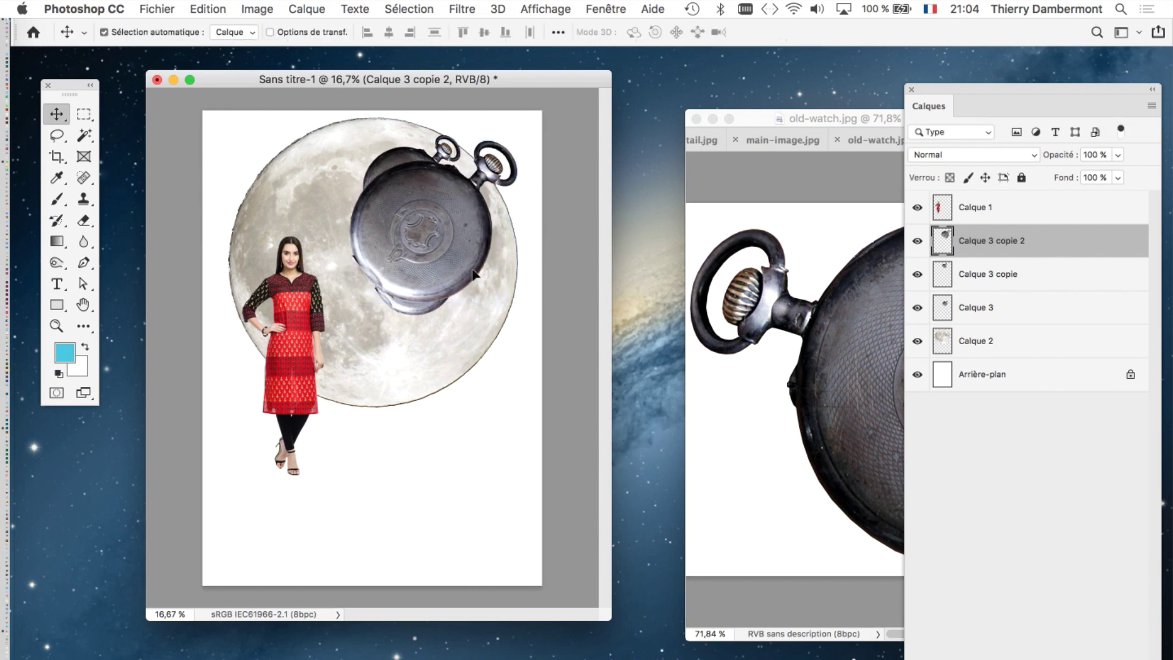
{"action": "left_click_drag", "start_coordinate": [461, 182], "coordinate": [465, 343]}
Step: Shrink the top watch to about 72% and move it to the moon's upper-left edge
{"action": "left_click", "coordinate": [415, 198]}
{"action": "key", "text": "ctrl+t"}
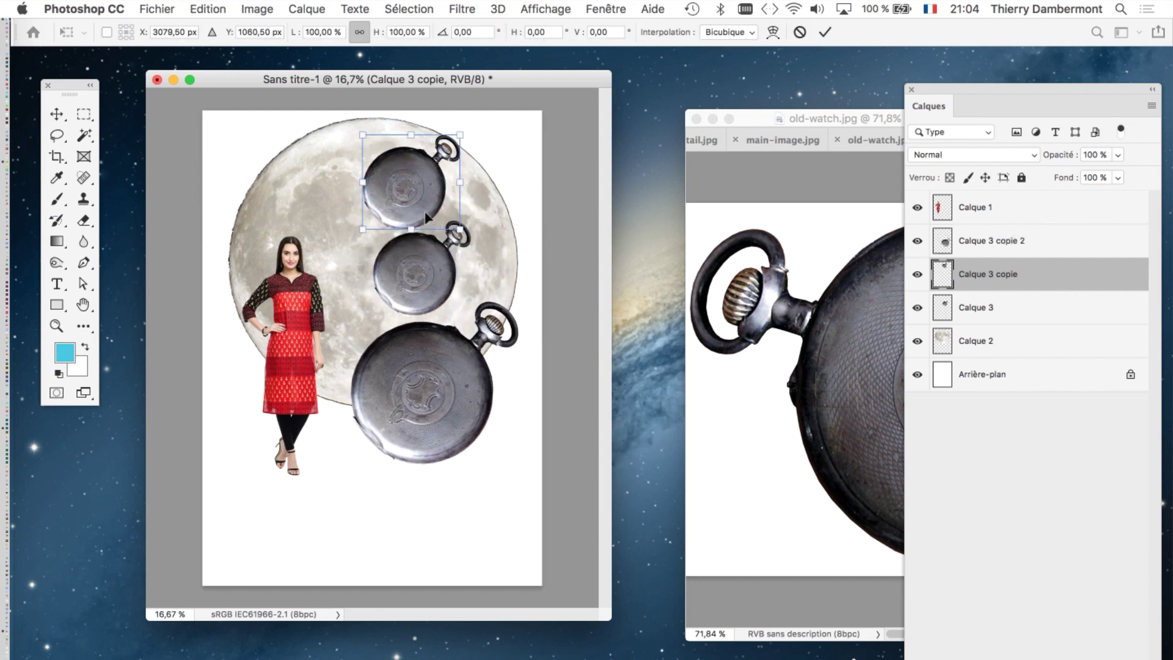
{"action": "left_click_drag", "start_coordinate": [463, 133], "coordinate": [436, 168]}
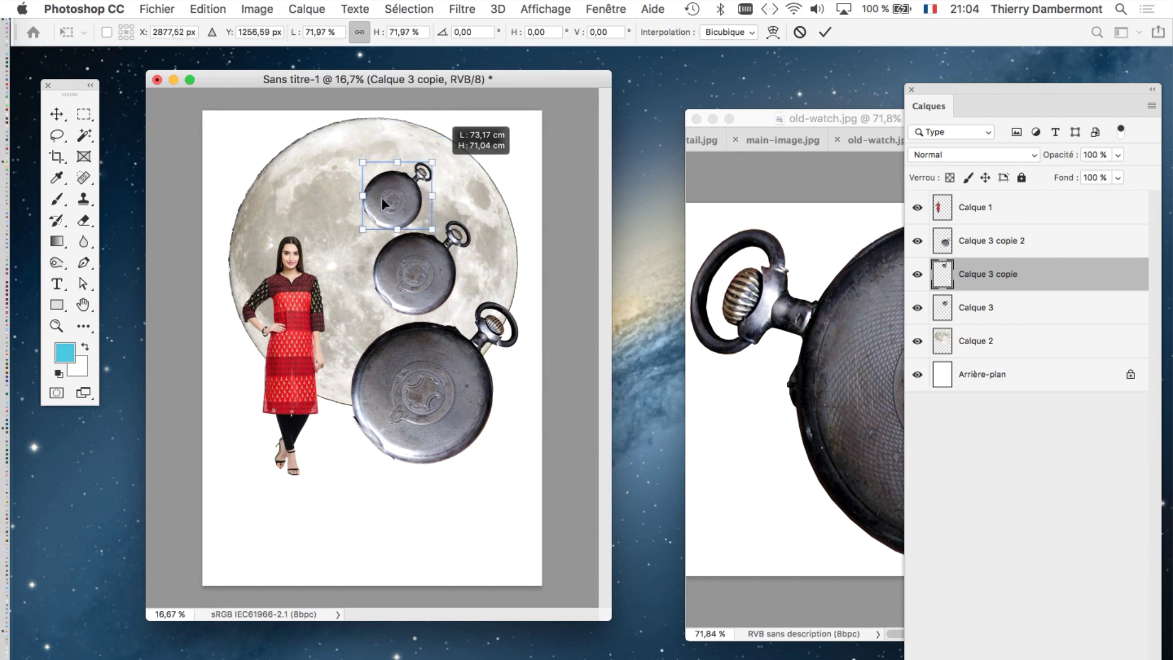
{"action": "mouse_move", "coordinate": [383, 204]}
{"action": "left_mouse_down"}
{"action": "mouse_move", "coordinate": [283, 170]}
{"action": "mouse_move", "coordinate": [282, 187]}
{"action": "left_mouse_up"}
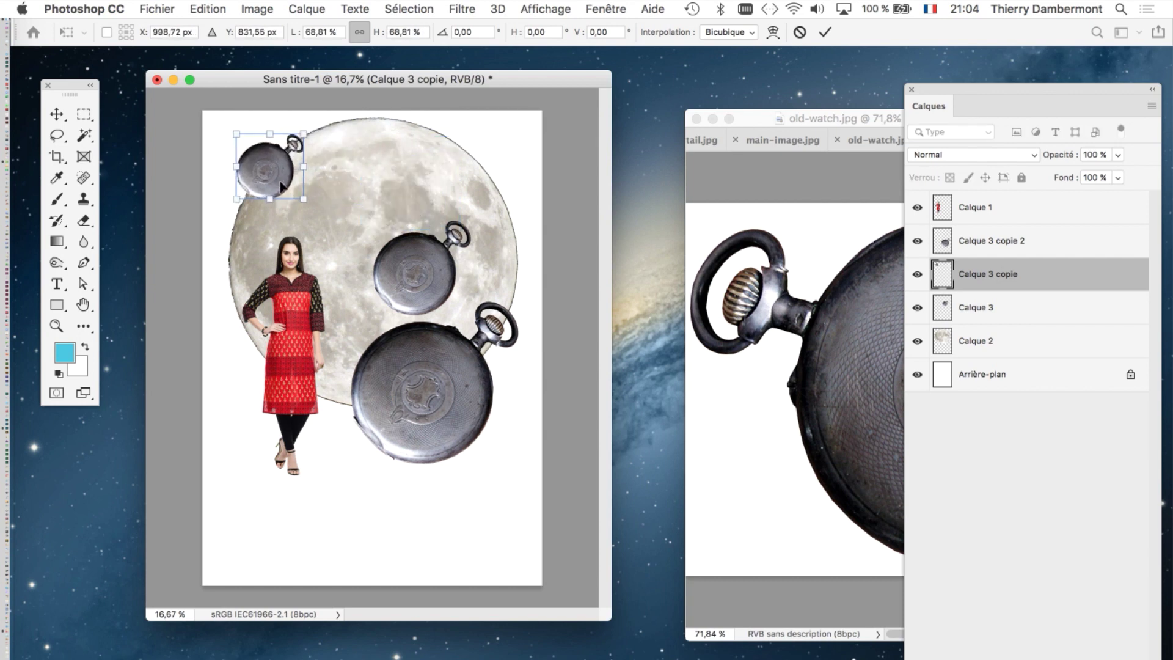
{"action": "left_click", "coordinate": [824, 32]}
{"action": "left_click", "coordinate": [810, 122]}
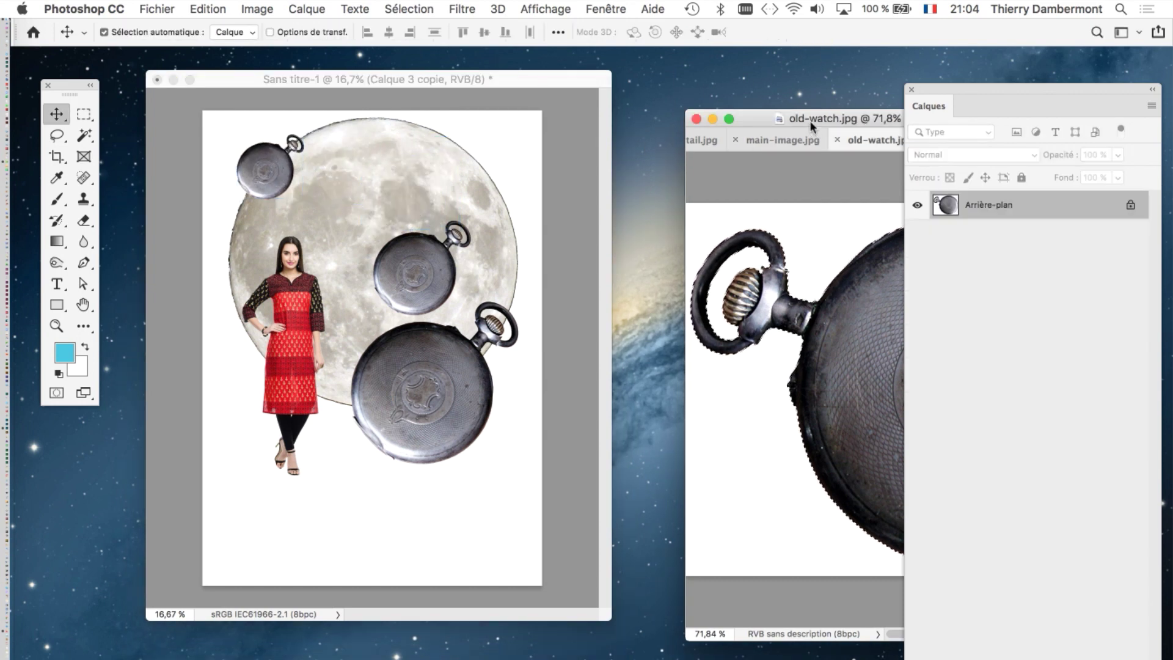
Step: Bring the red Beetle into the poster above the woman and enlarge it down the page
{"action": "key", "text": "ctrl+Tab"}
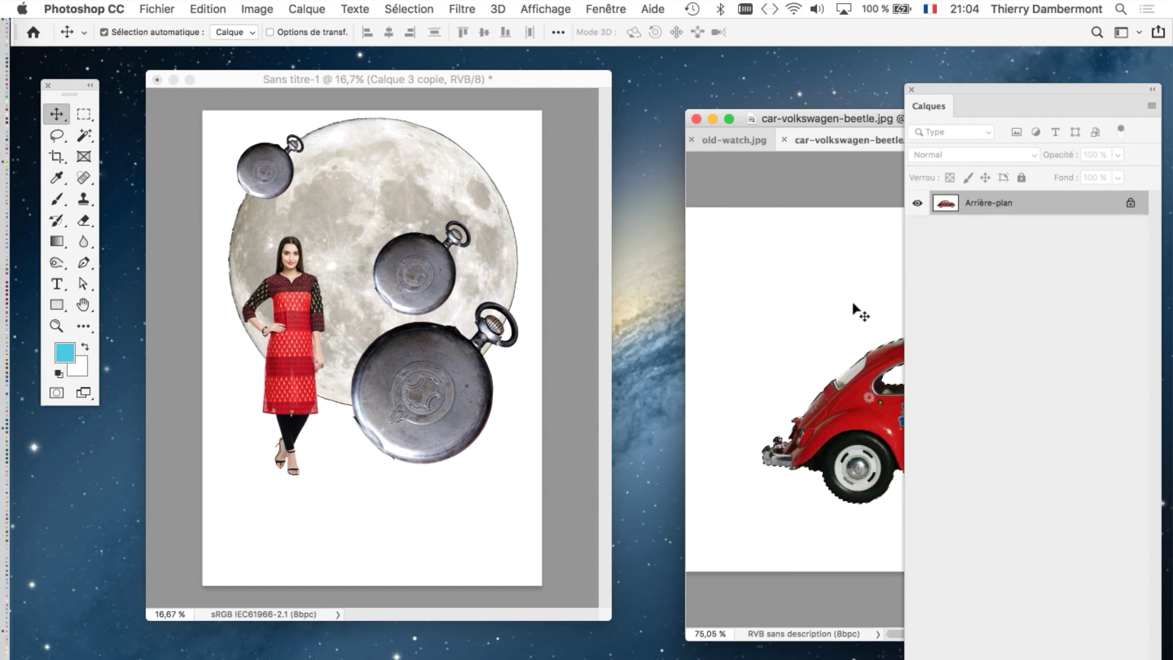
{"action": "left_click_drag", "start_coordinate": [872, 382], "coordinate": [344, 394]}
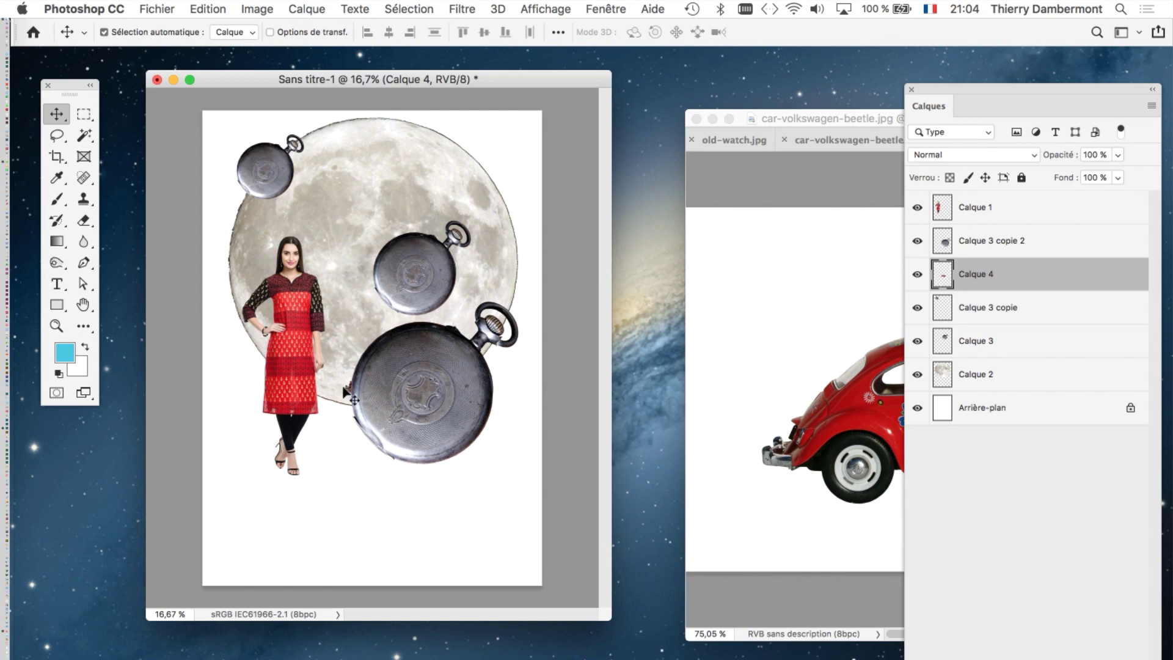
{"action": "left_click_drag", "start_coordinate": [992, 283], "coordinate": [981, 196]}
{"action": "mouse_move", "coordinate": [385, 389]}
{"action": "left_mouse_down"}
{"action": "mouse_move", "coordinate": [359, 175]}
{"action": "mouse_move", "coordinate": [550, 243]}
{"action": "left_mouse_up"}
{"action": "key", "text": "ctrl+t"}
{"action": "mouse_move", "coordinate": [488, 224]}
{"action": "left_mouse_down"}
{"action": "mouse_move", "coordinate": [439, 541]}
{"action": "mouse_move", "coordinate": [371, 374]}
{"action": "mouse_move", "coordinate": [350, 372]}
{"action": "left_mouse_up"}
{"action": "left_click", "coordinate": [825, 31]}
Step: Enlarge the car across the woman's legs, nudge it left, and put its layer behind her
{"action": "key", "text": "ctrl+t"}
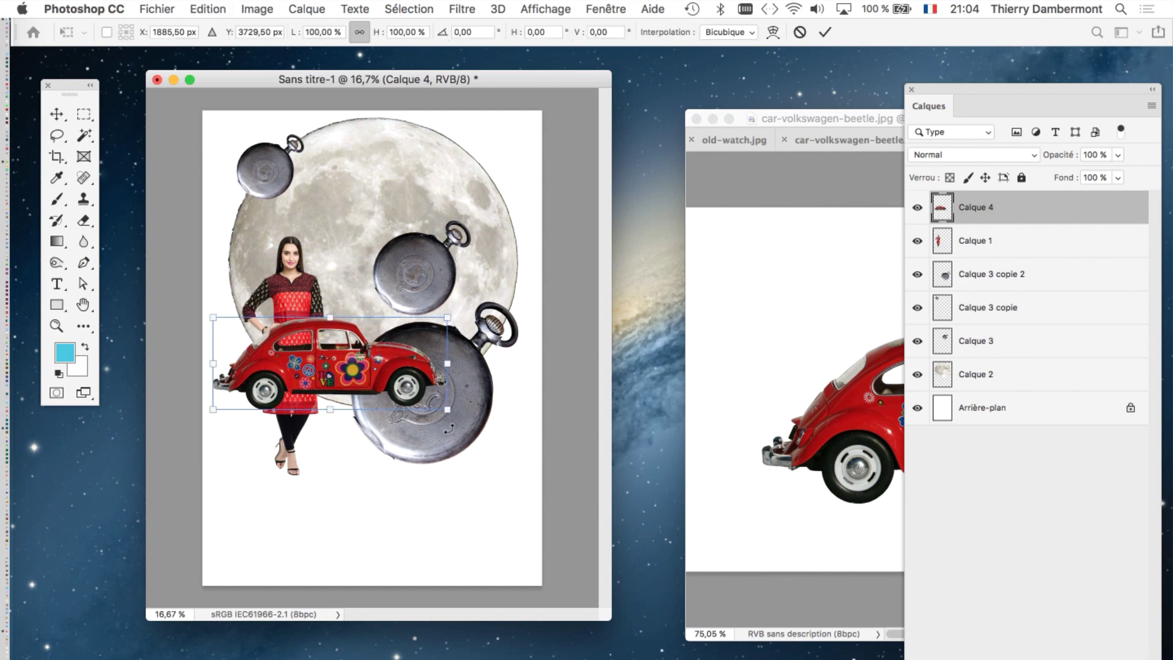
{"action": "left_click_drag", "start_coordinate": [448, 411], "coordinate": [561, 455]}
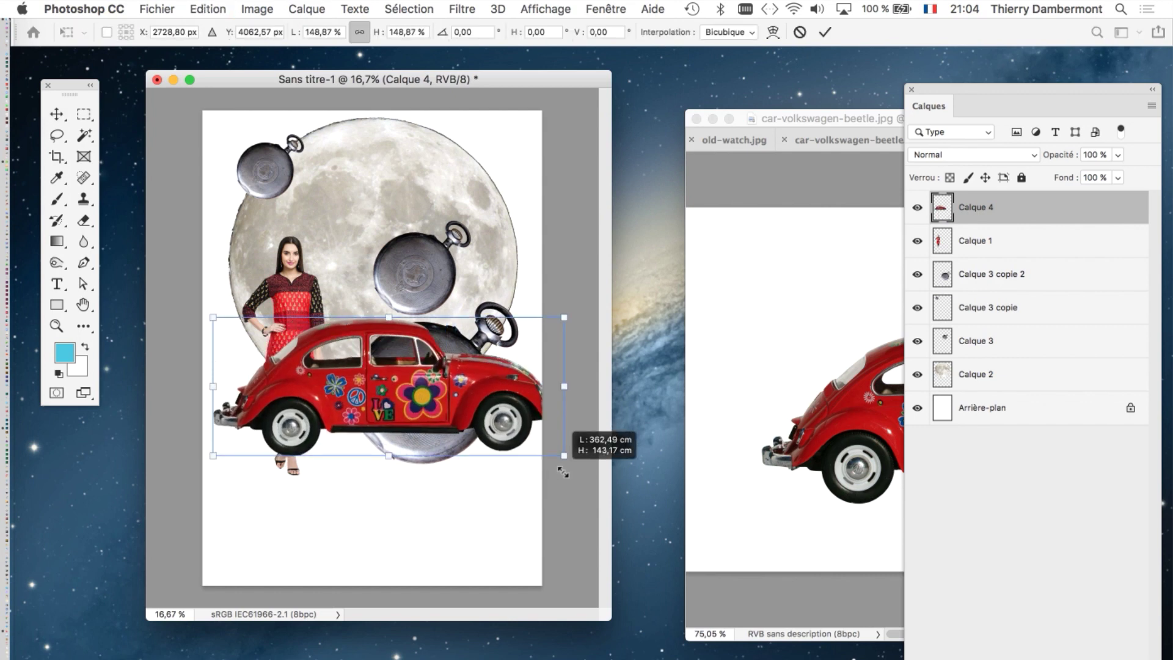
{"action": "left_click", "coordinate": [825, 32]}
{"action": "left_click_drag", "start_coordinate": [468, 371], "coordinate": [431, 374]}
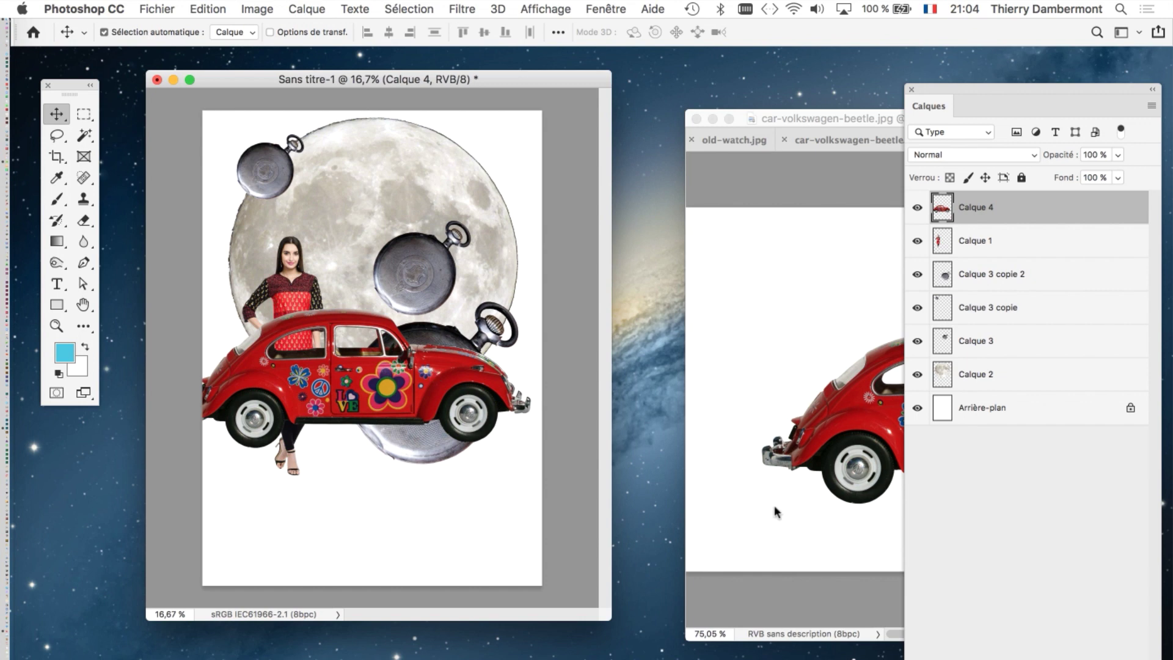
{"action": "left_click_drag", "start_coordinate": [1023, 195], "coordinate": [1021, 261]}
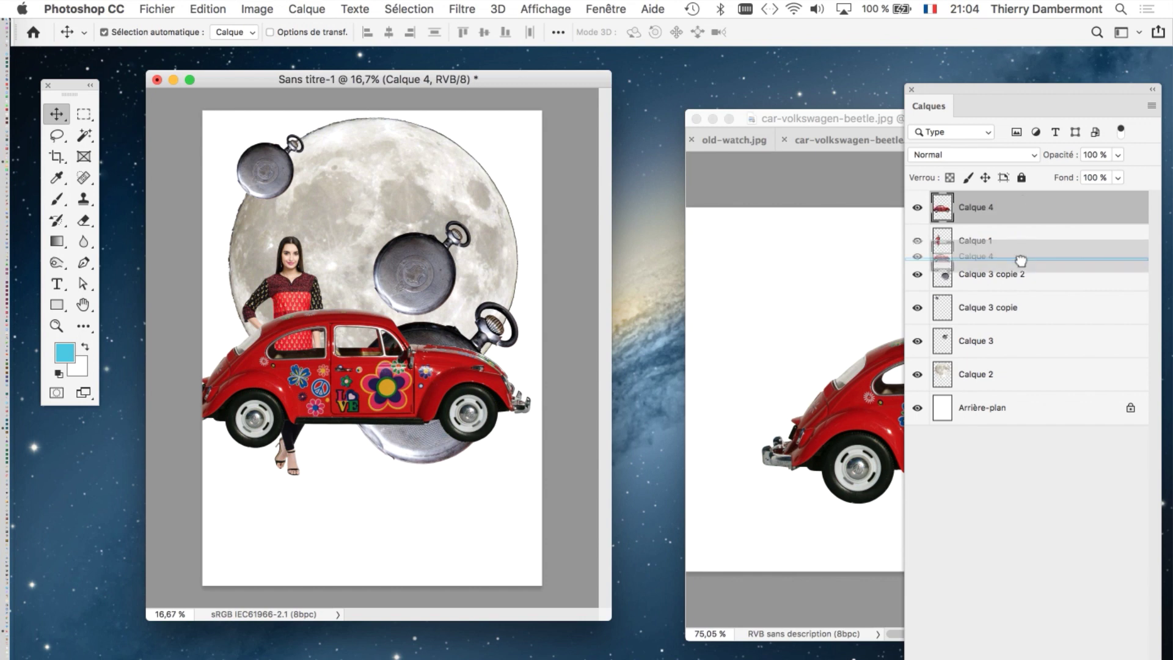
{"action": "left_click", "coordinate": [812, 174]}
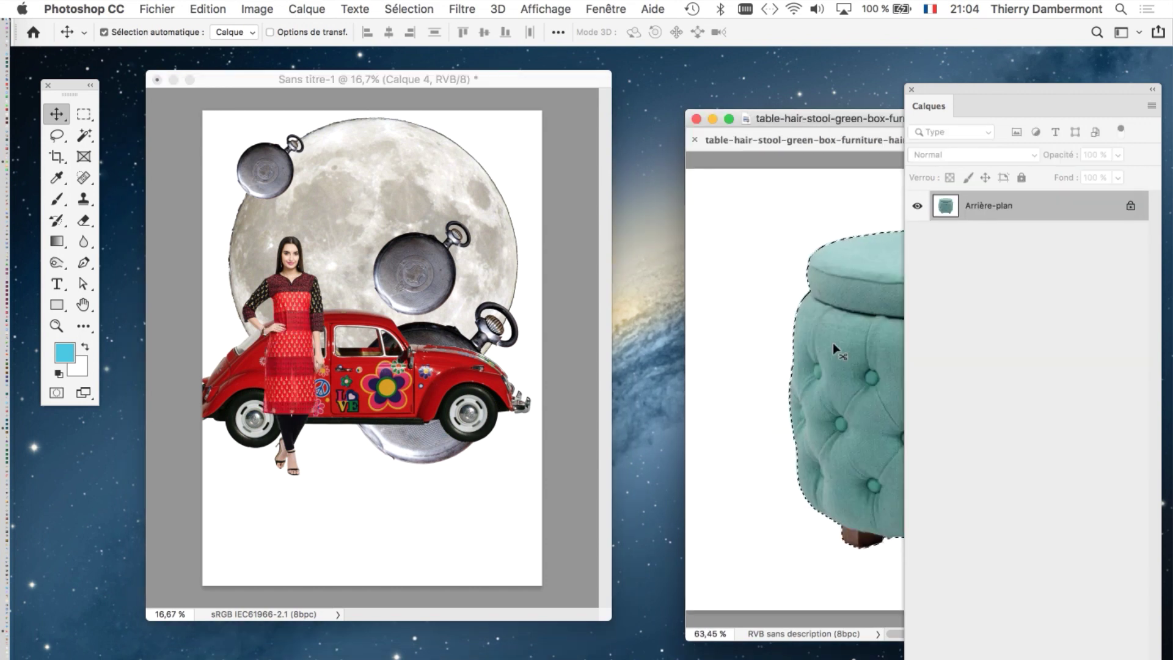
Step: Bring in the teal stool and scale all four stool copies to about 79%, shifted up-left
{"action": "mouse_move", "coordinate": [833, 343]}
{"action": "left_mouse_down"}
{"action": "mouse_move", "coordinate": [453, 483]}
{"action": "mouse_move", "coordinate": [433, 167]}
{"action": "mouse_move", "coordinate": [380, 156]}
{"action": "mouse_move", "coordinate": [253, 521]}
{"action": "mouse_move", "coordinate": [511, 529]}
{"action": "left_mouse_up"}
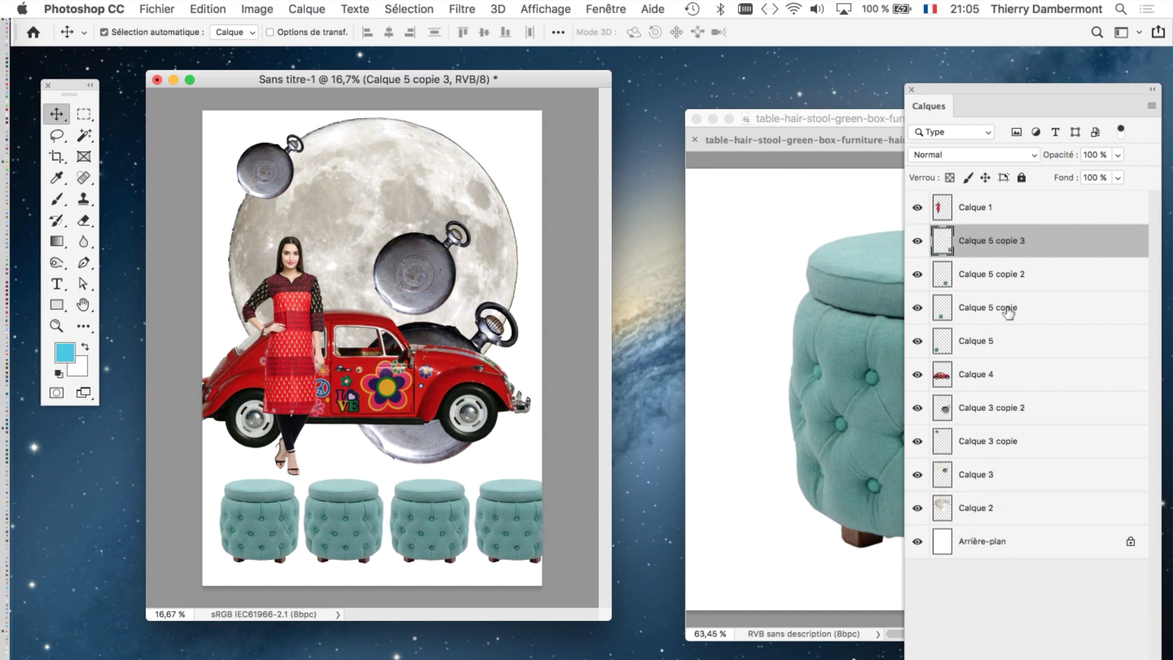
{"action": "left_click", "coordinate": [993, 312], "text": "shift"}
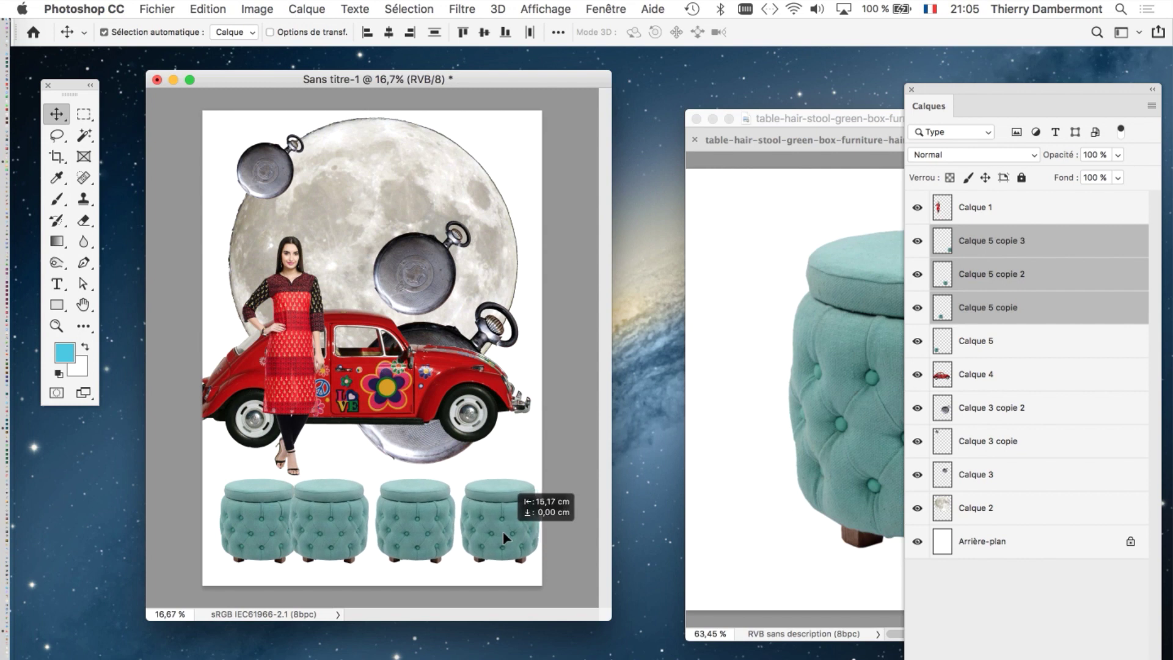
{"action": "left_click", "coordinate": [974, 348], "text": "shift"}
{"action": "key", "text": "ctrl+t"}
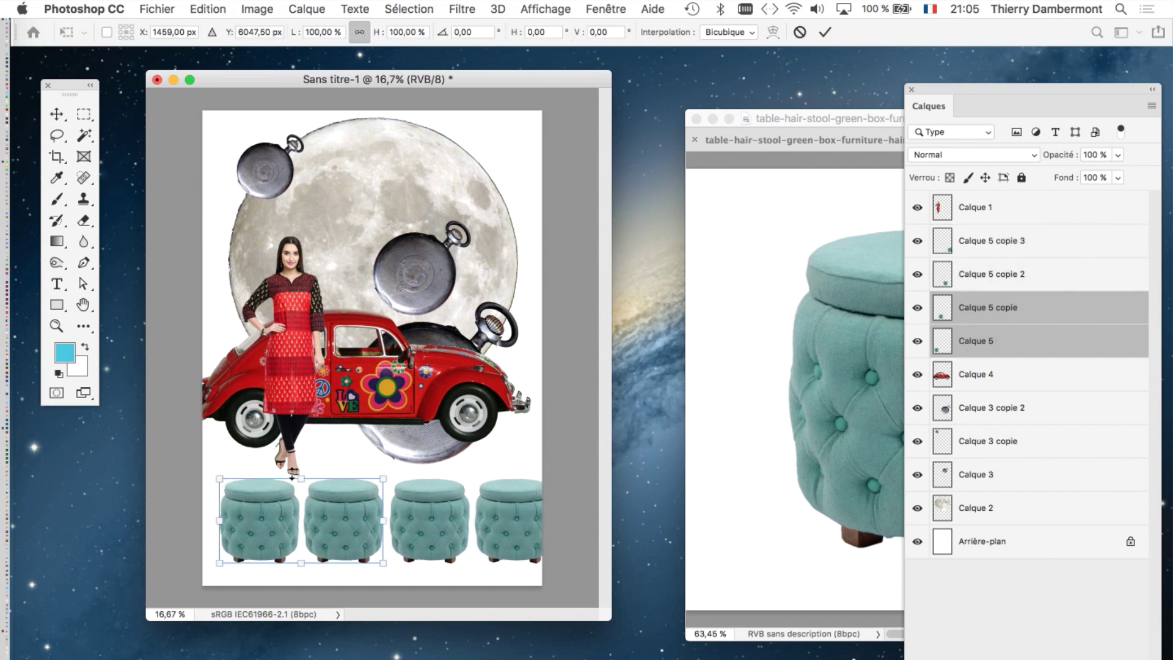
{"action": "key", "text": "Return"}
{"action": "left_click", "coordinate": [997, 354]}
{"action": "left_click", "coordinate": [985, 248], "text": "shift"}
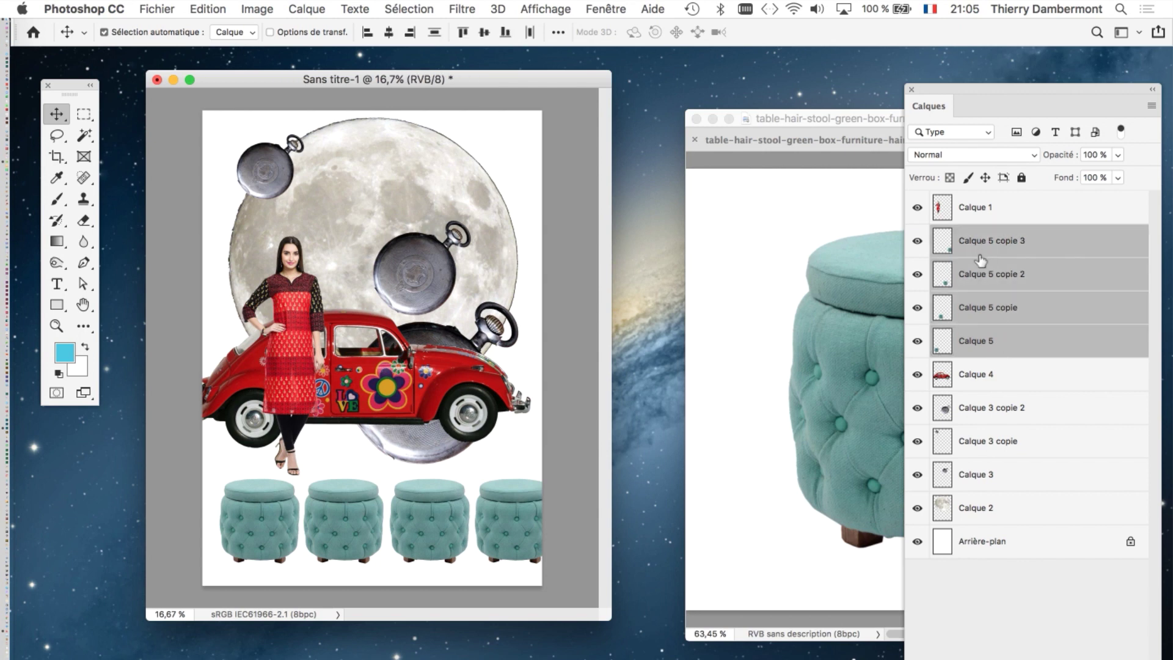
{"action": "key", "text": "ctrl+t"}
{"action": "left_click_drag", "start_coordinate": [219, 477], "coordinate": [289, 496]}
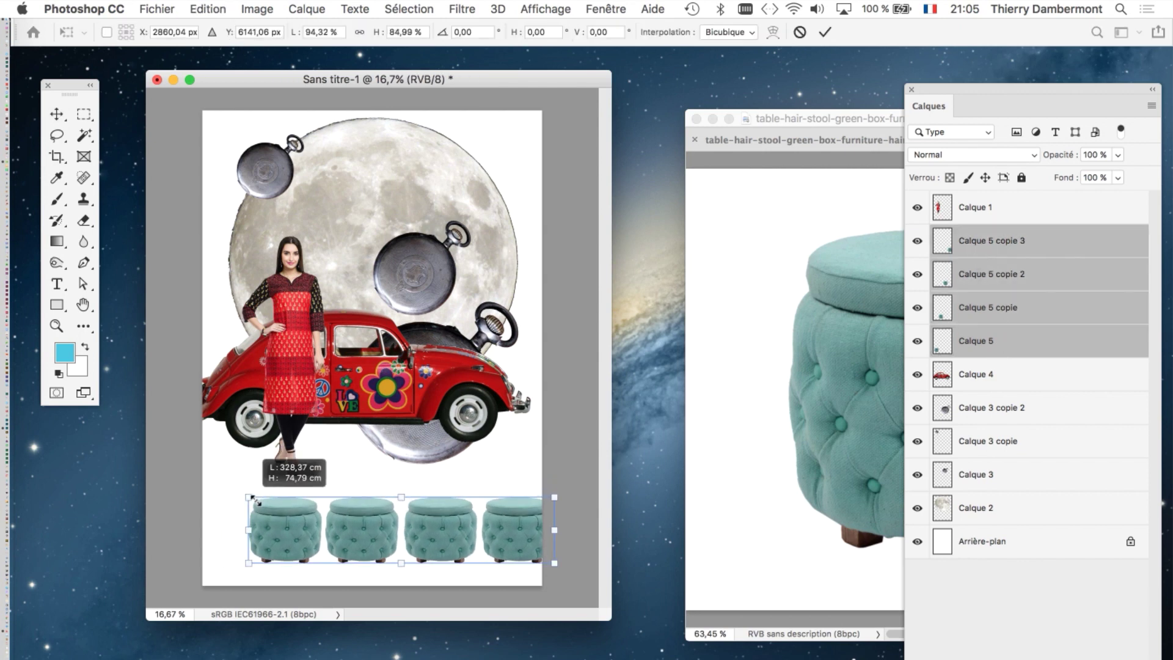
{"action": "left_click_drag", "start_coordinate": [414, 543], "coordinate": [366, 524]}
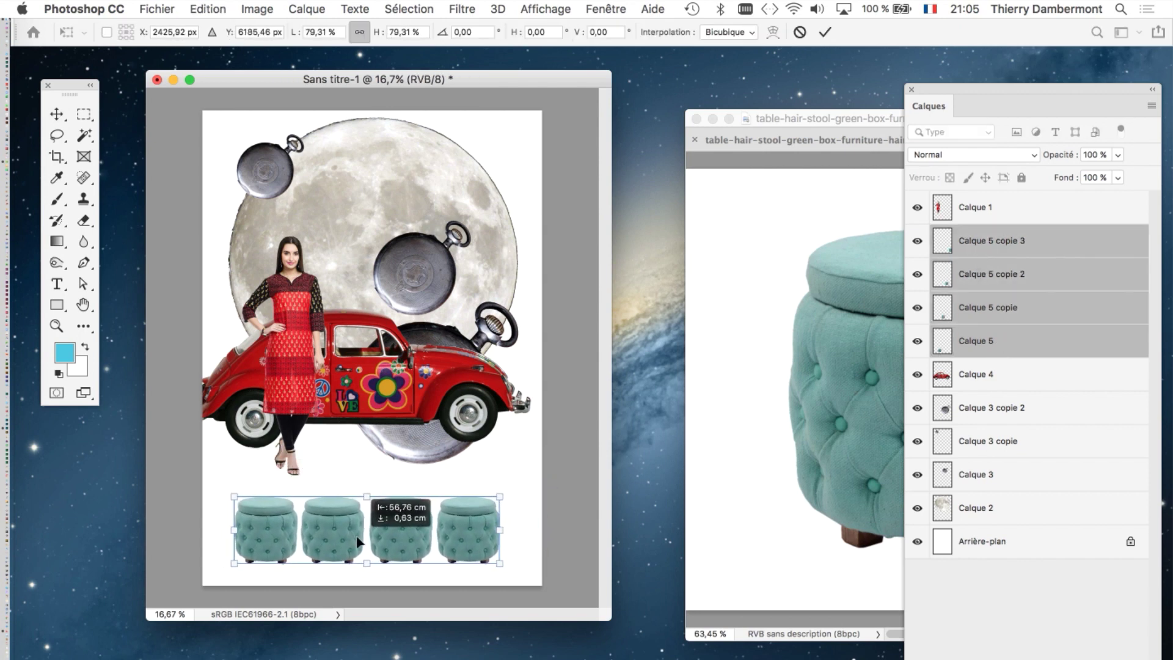
{"action": "left_click", "coordinate": [825, 32]}
Step: Save the poster as the layered Photoshop file affcihe-2.psd, accepting the format options
{"action": "left_click", "coordinate": [160, 9]}
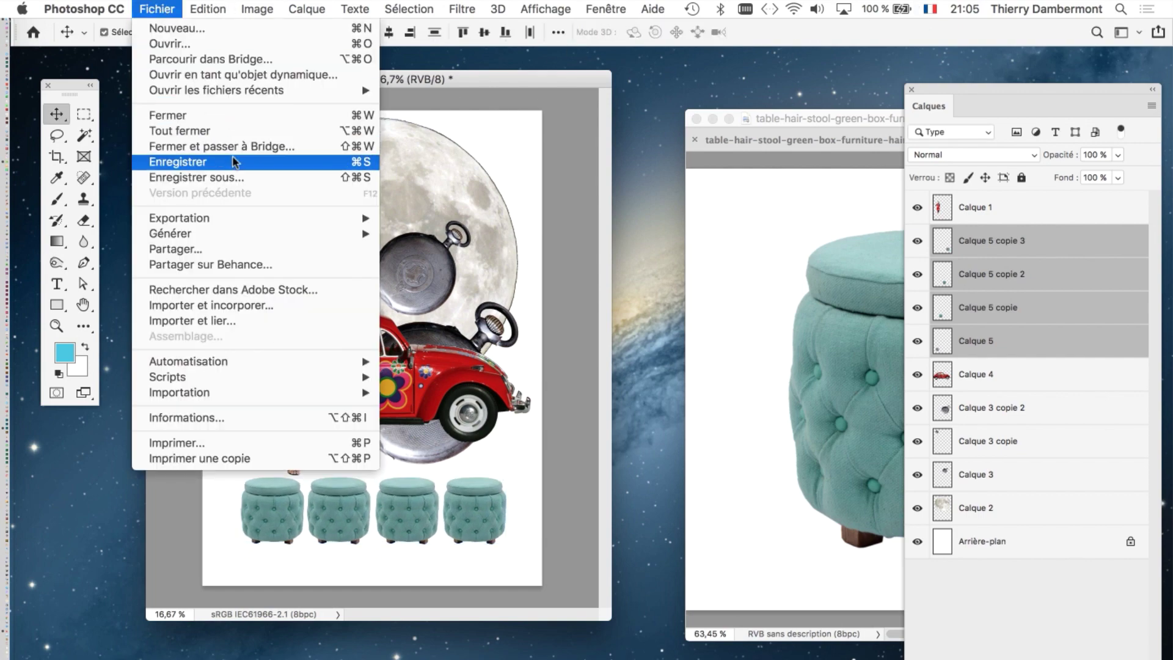
{"action": "left_click", "coordinate": [233, 175]}
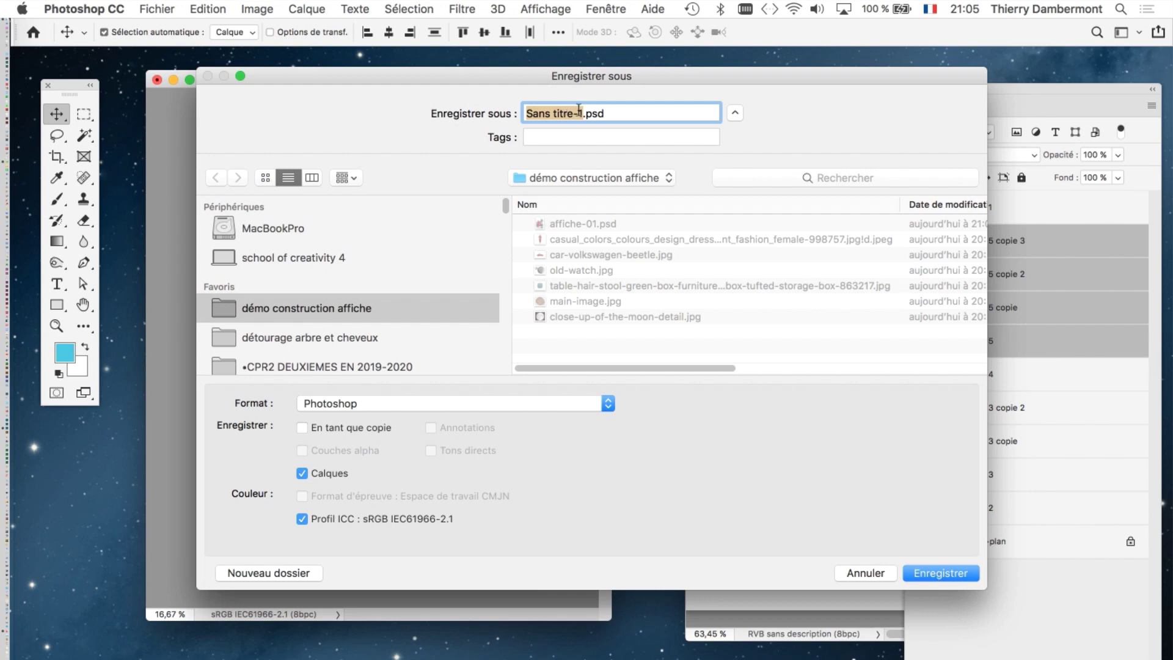
{"action": "left_click", "coordinate": [580, 112]}
{"action": "type", "text": "2"}
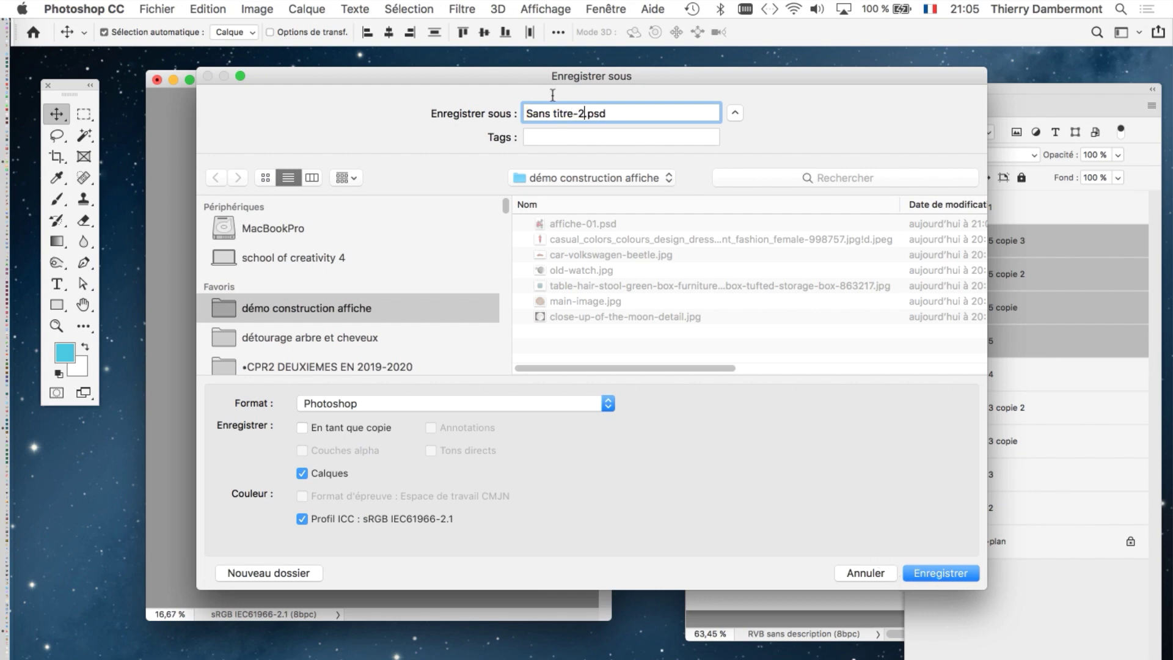
{"action": "left_click_drag", "start_coordinate": [574, 113], "coordinate": [526, 113]}
{"action": "type", "text": "affcihe"}
{"action": "left_click", "coordinate": [957, 572]}
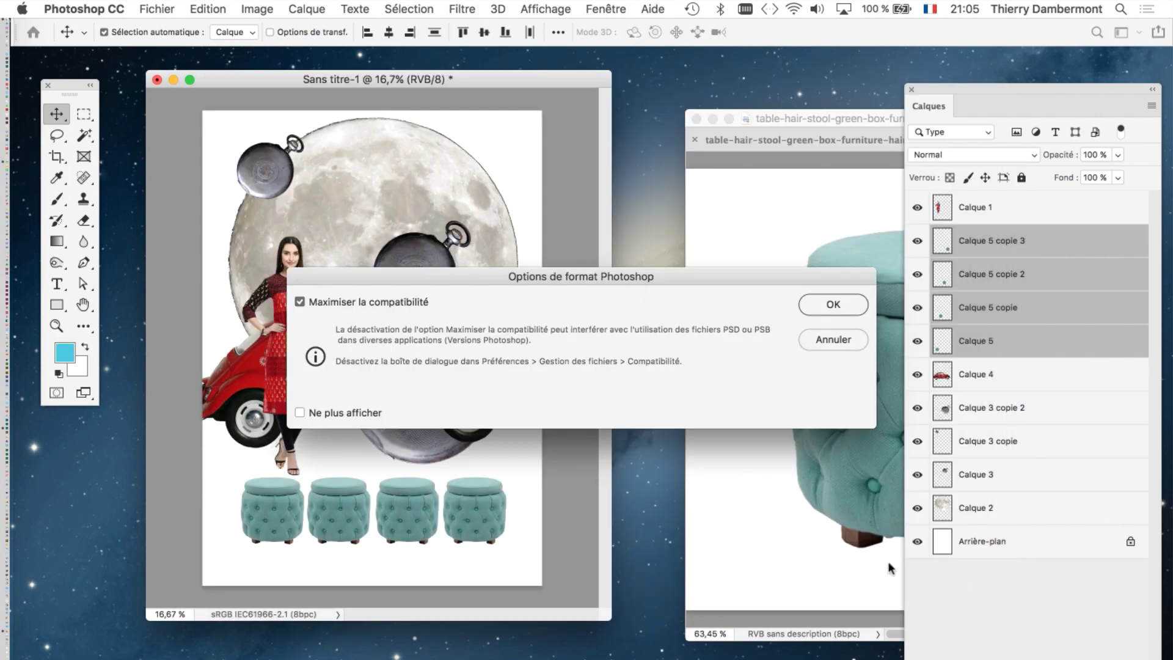
{"action": "left_click", "coordinate": [833, 305]}
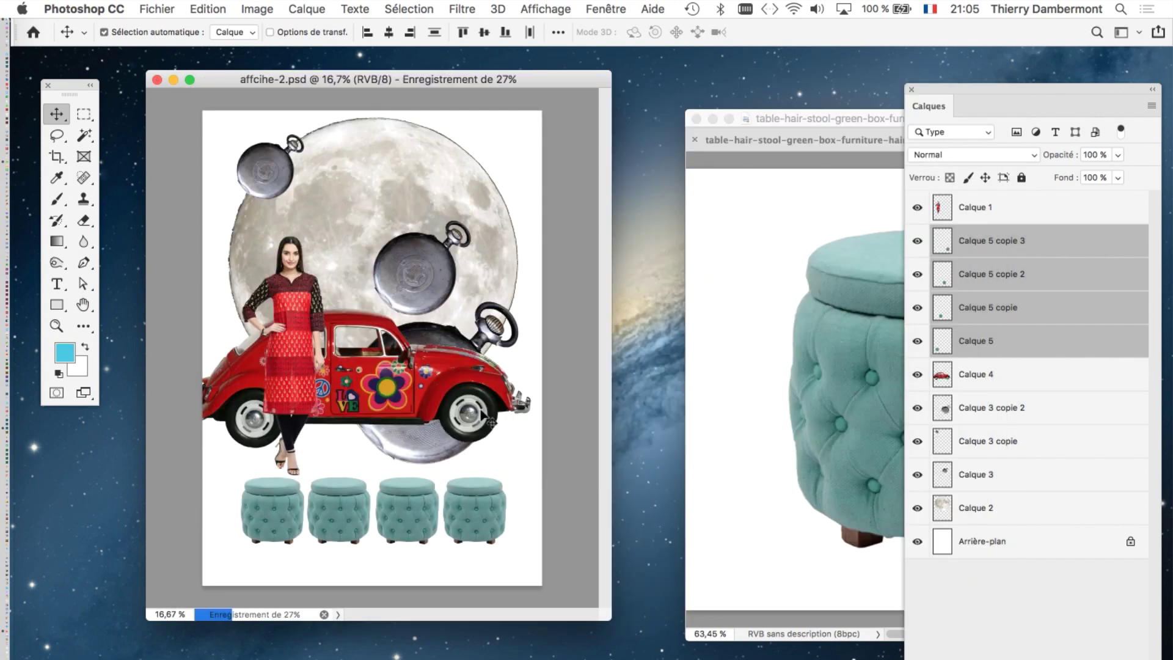
Step: Crop outward to extend the poster canvas far to the left
{"action": "key", "text": "f"}
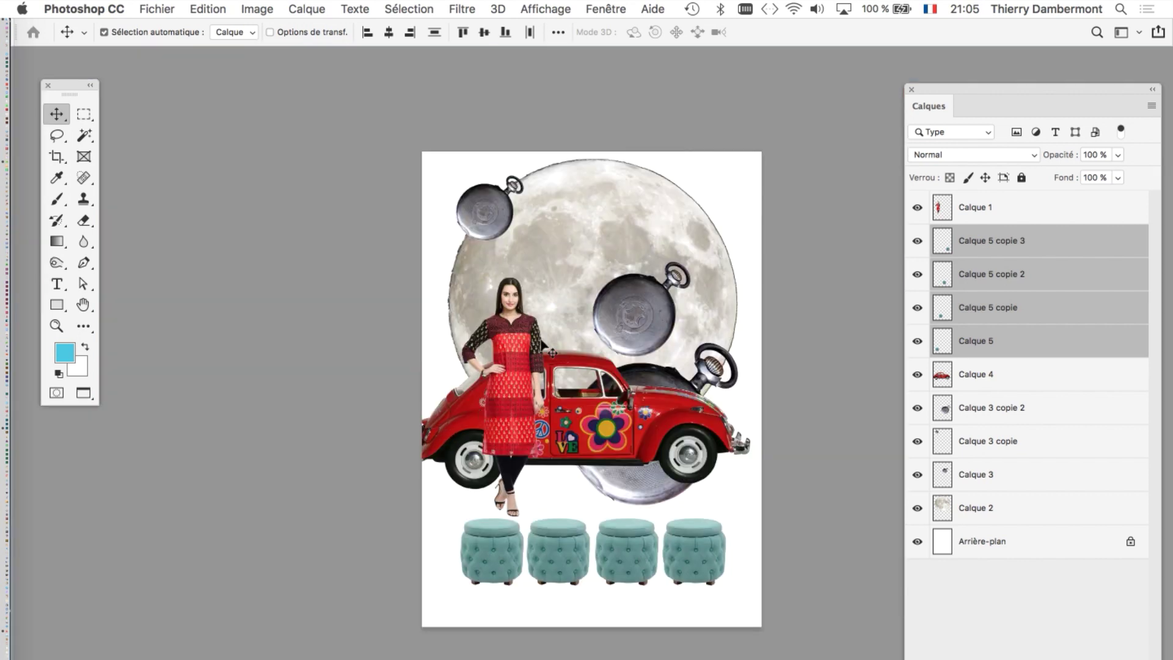
{"action": "mouse_move", "coordinate": [568, 336]}
{"action": "left_mouse_down"}
{"action": "mouse_move", "coordinate": [371, 332]}
{"action": "mouse_move", "coordinate": [478, 315]}
{"action": "left_mouse_up"}
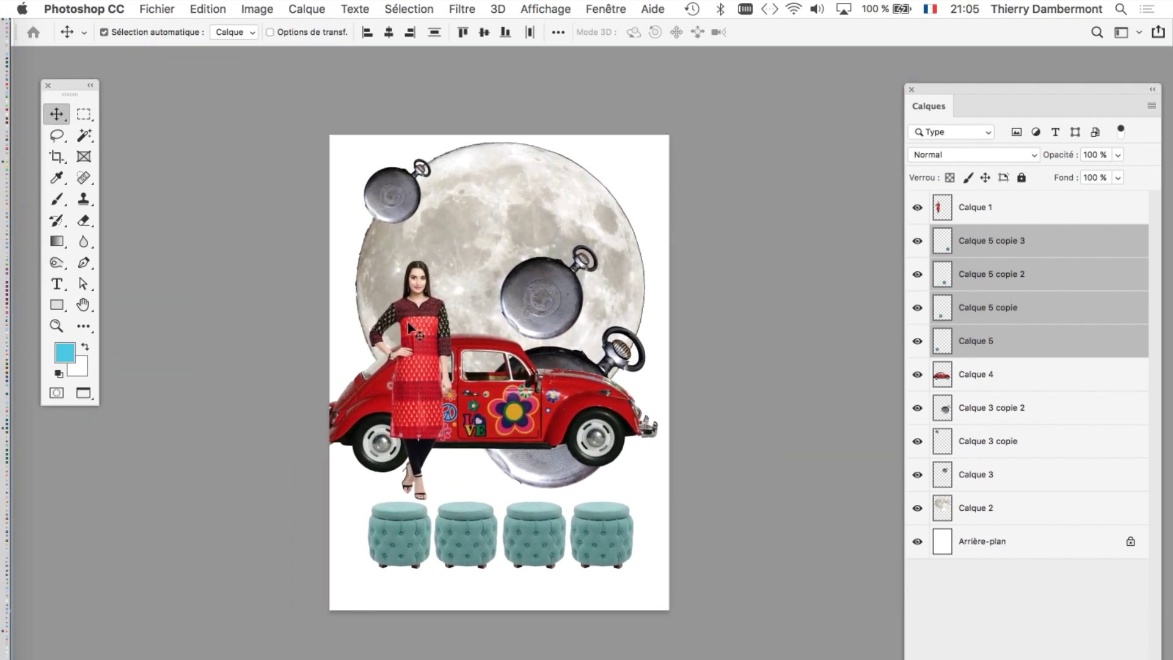
{"action": "left_click", "coordinate": [61, 162]}
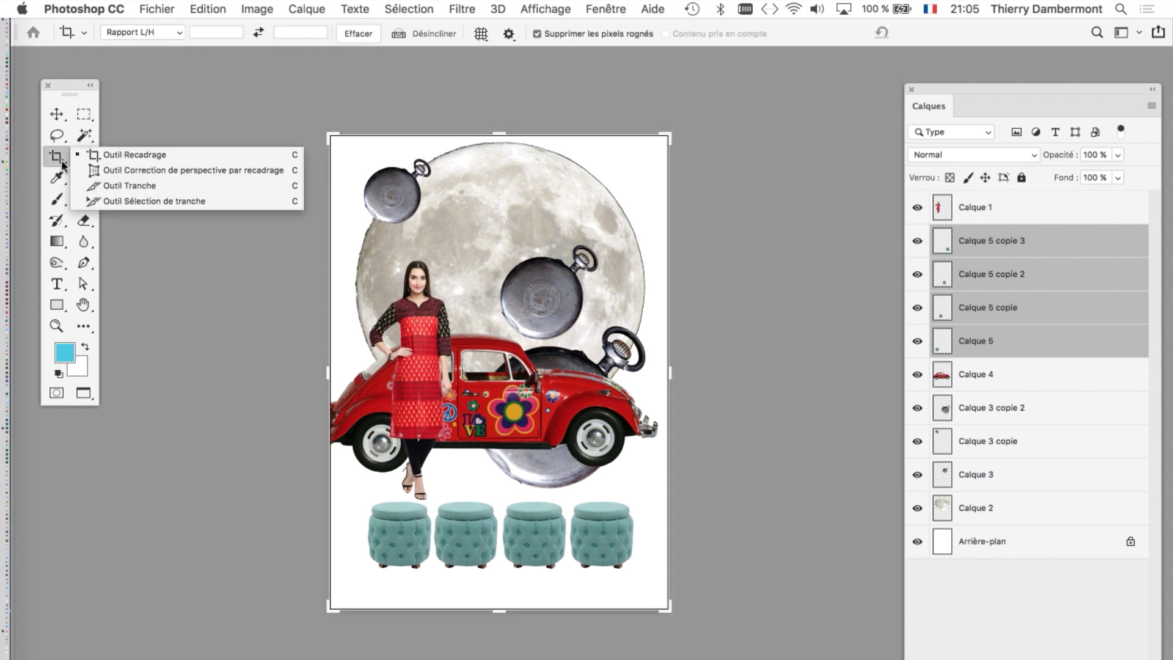
{"action": "left_click", "coordinate": [97, 161]}
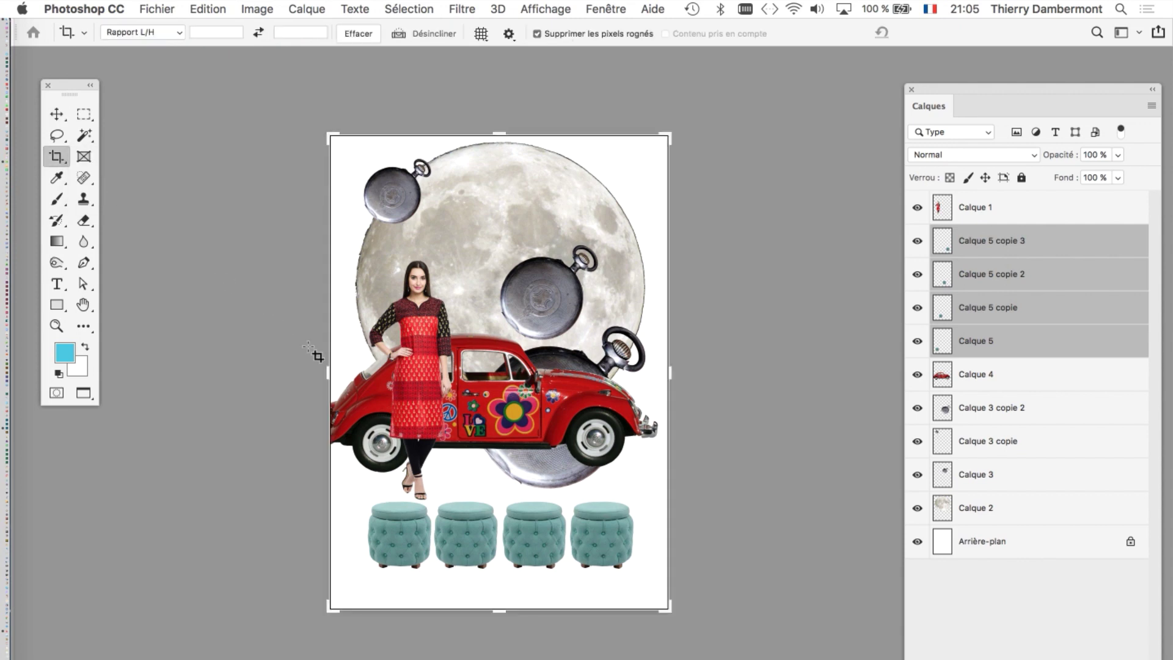
{"action": "left_click_drag", "start_coordinate": [330, 372], "coordinate": [192, 372]}
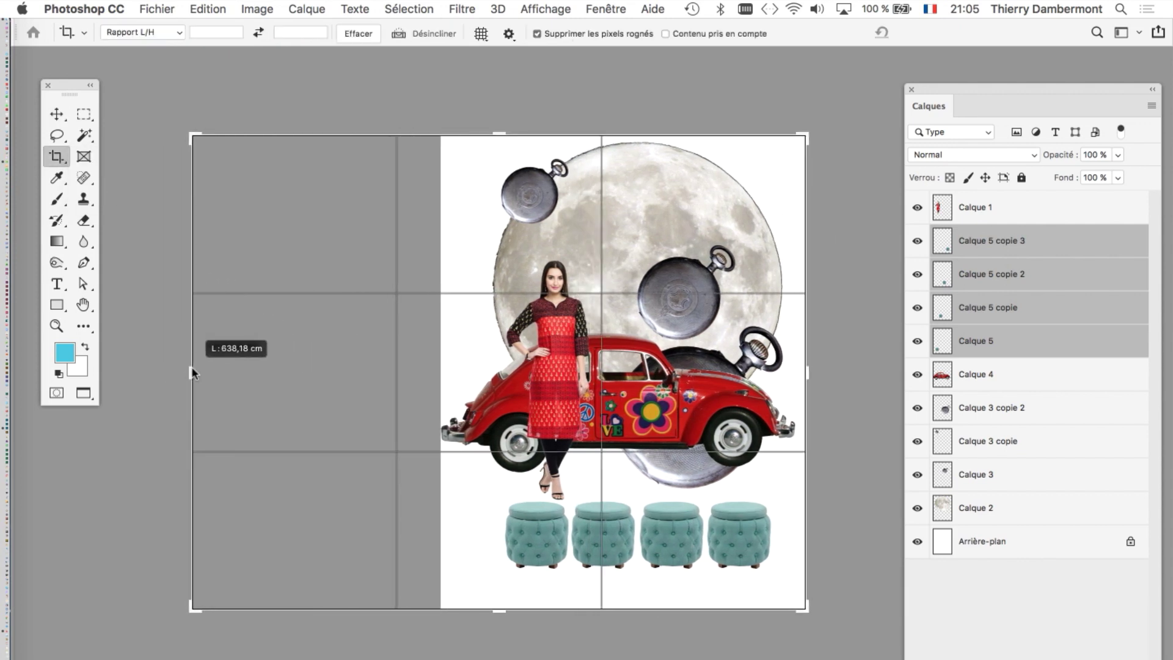
{"action": "left_click", "coordinate": [936, 32]}
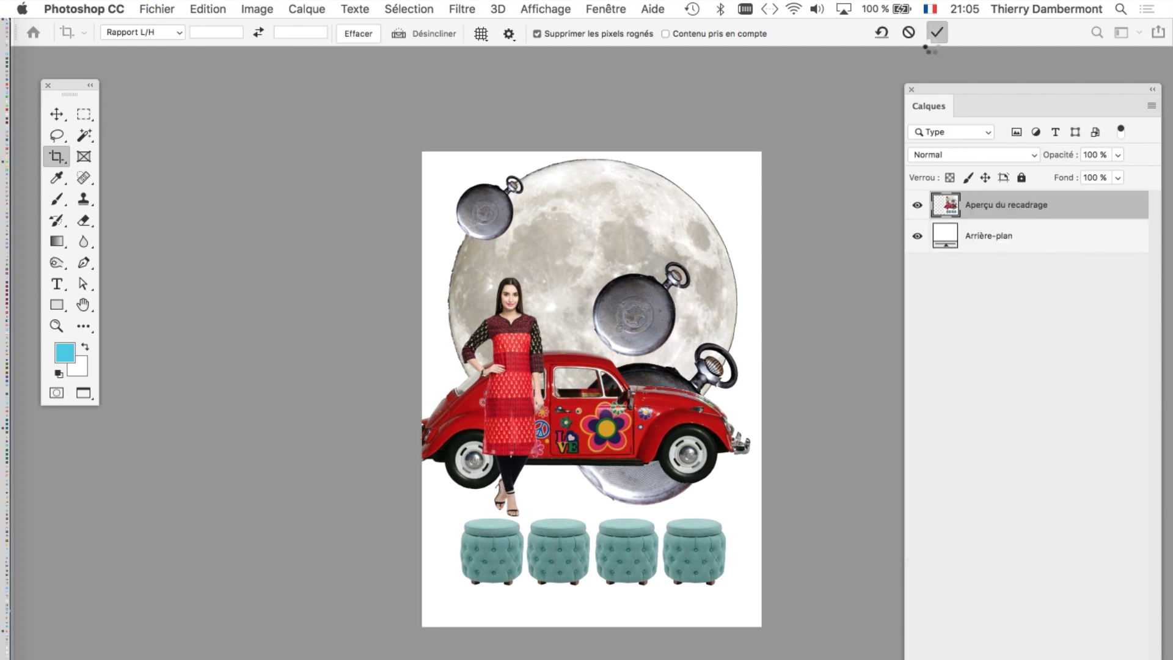
{"action": "left_click_drag", "start_coordinate": [677, 234], "coordinate": [529, 214]}
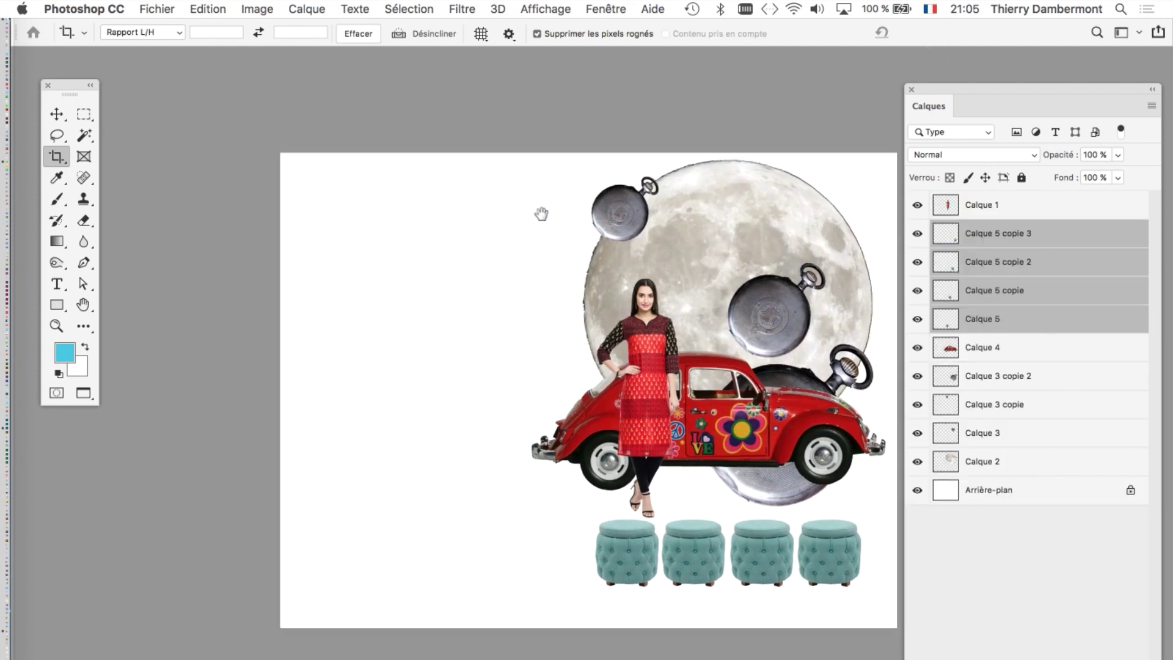
Step: Move the Calque 2 moon left and scale it to about 198%
{"action": "left_click", "coordinate": [998, 463]}
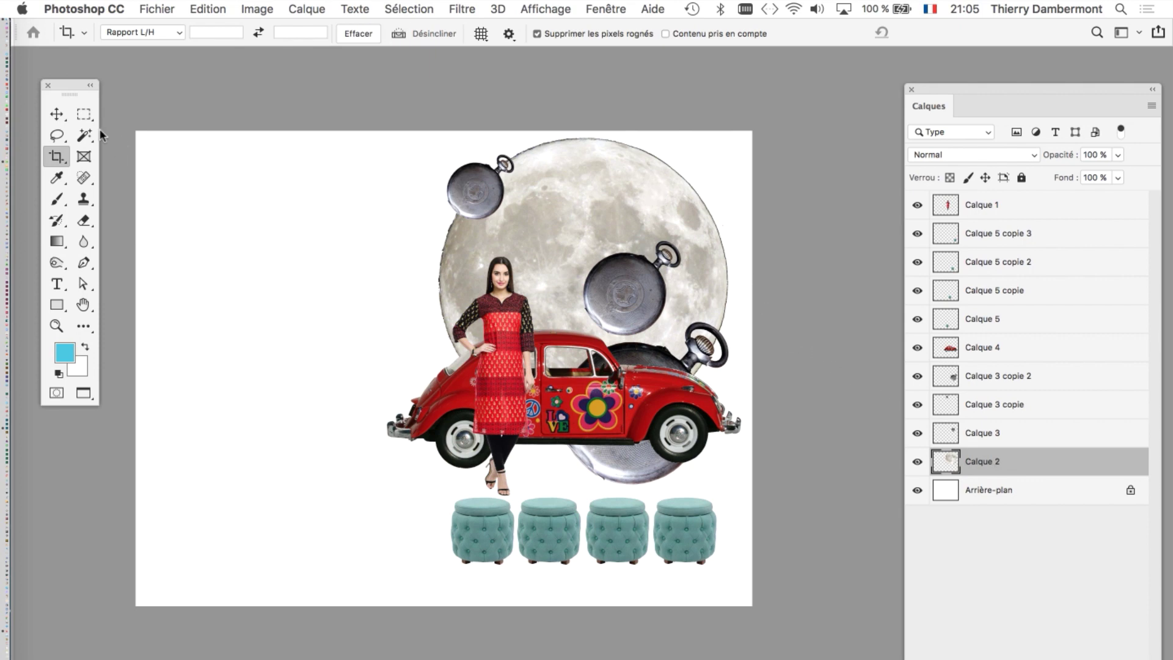
{"action": "key", "text": "v"}
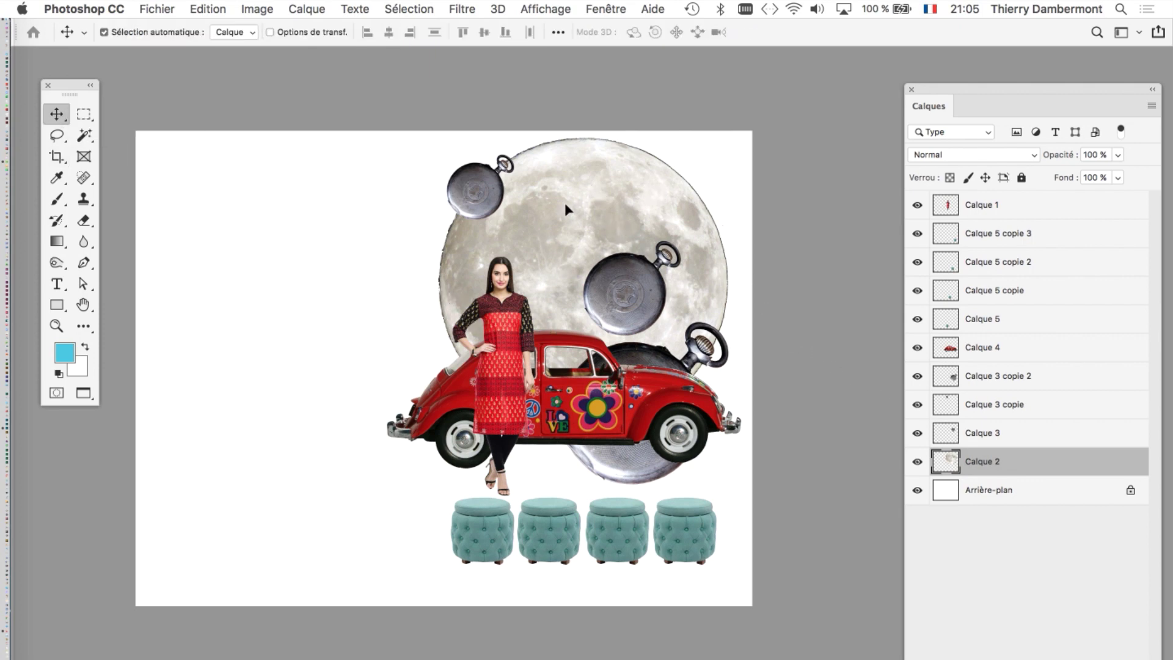
{"action": "left_click_drag", "start_coordinate": [564, 208], "coordinate": [365, 252]}
{"action": "key", "text": "ctrl+t"}
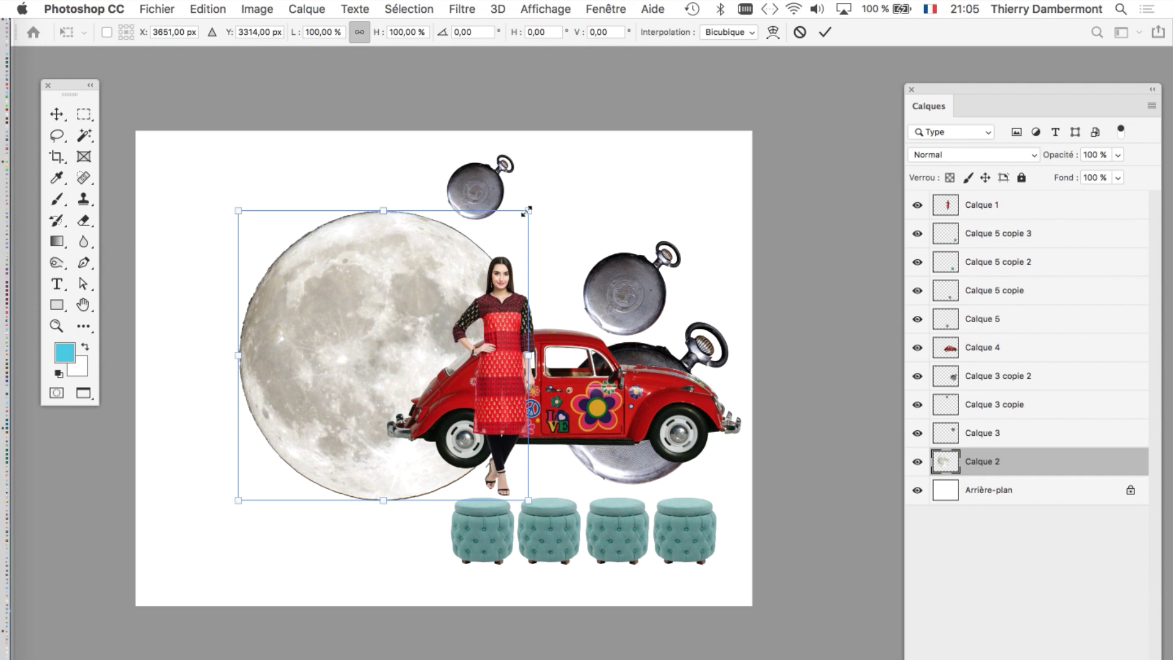
{"action": "left_click_drag", "start_coordinate": [529, 210], "coordinate": [594, 178]}
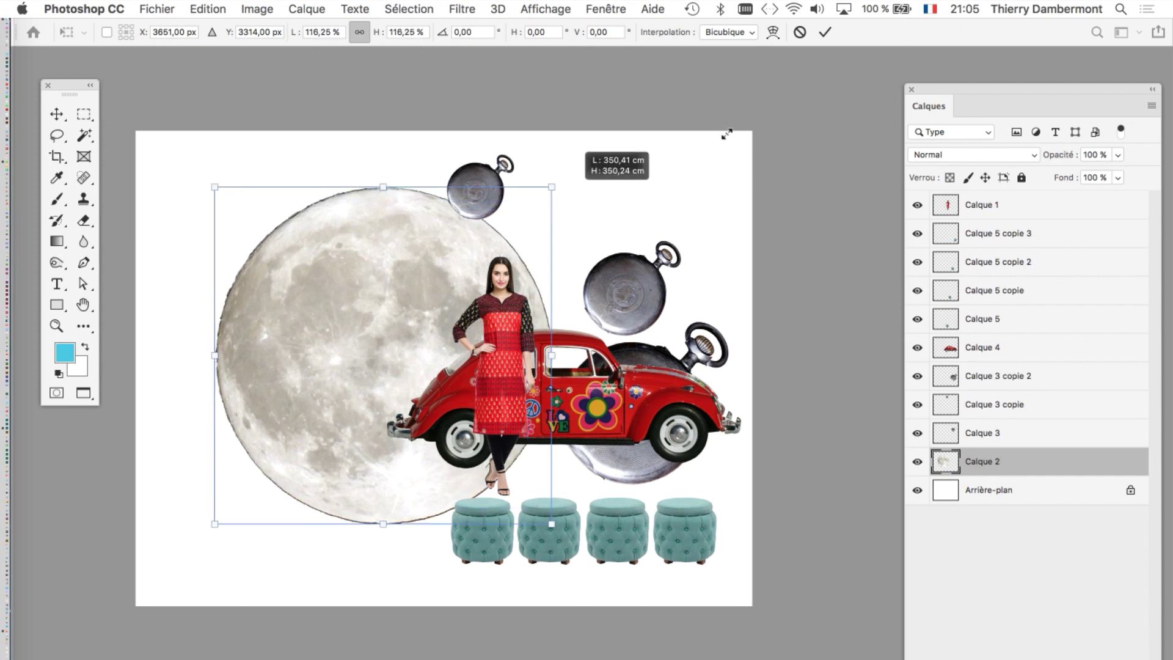
{"action": "left_click_drag", "start_coordinate": [714, 149], "coordinate": [743, 147]}
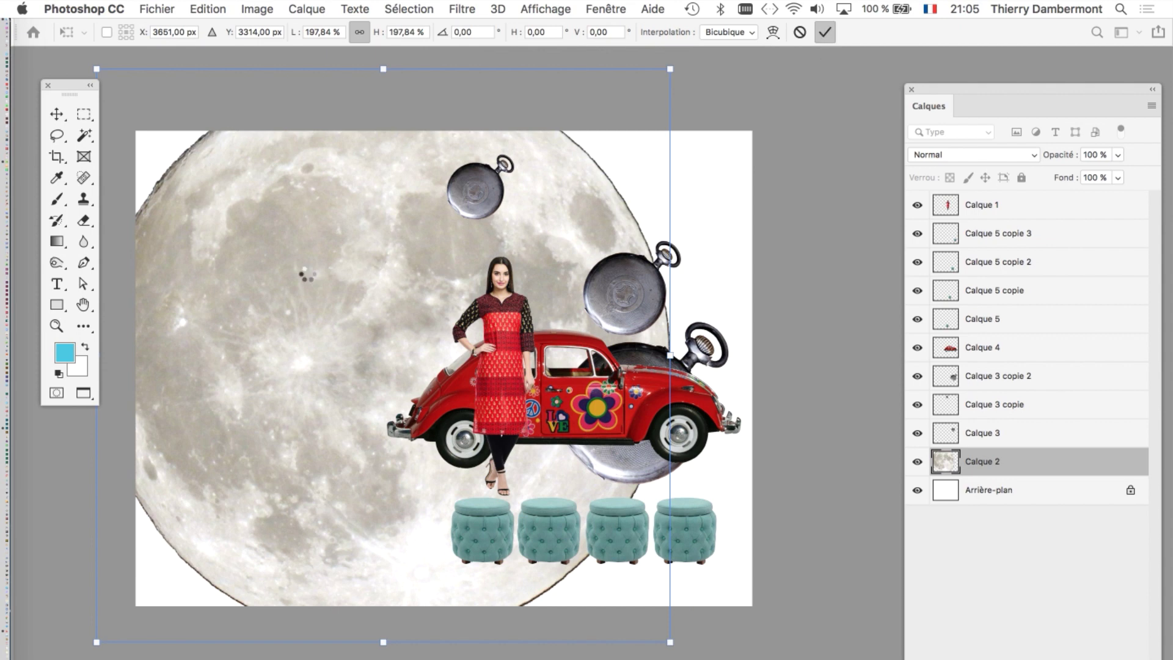
{"action": "key", "text": "Return"}
{"action": "mouse_move", "coordinate": [308, 277]}
{"action": "left_mouse_down"}
{"action": "mouse_move", "coordinate": [548, 277]}
{"action": "mouse_move", "coordinate": [320, 277]}
{"action": "left_mouse_up"}
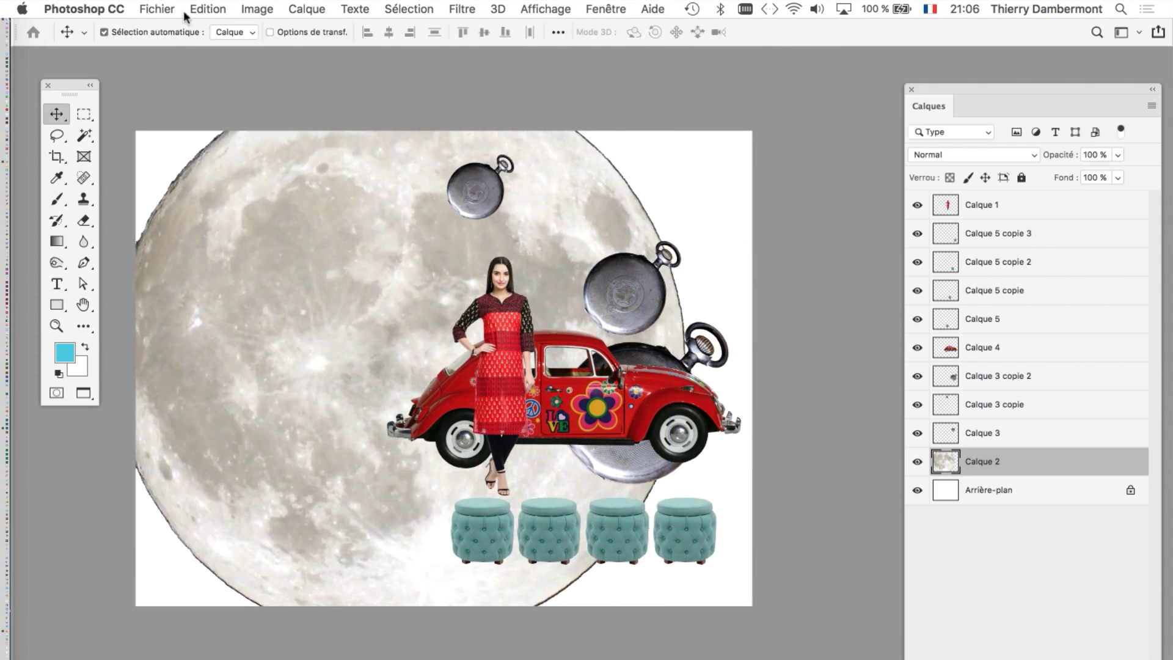
Step: Save affcihe-2.psd, then quit Photoshop CC after its background save
{"action": "left_click", "coordinate": [157, 8]}
{"action": "left_click", "coordinate": [179, 162]}
{"action": "left_click", "coordinate": [98, 7]}
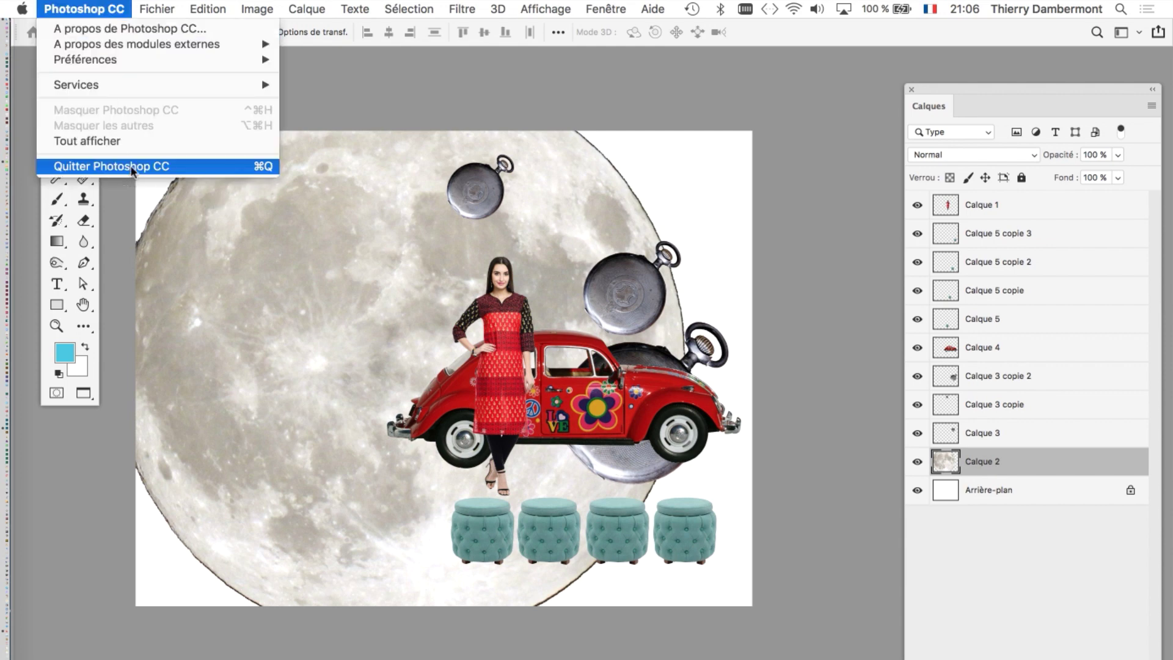
{"action": "key", "text": "Return"}
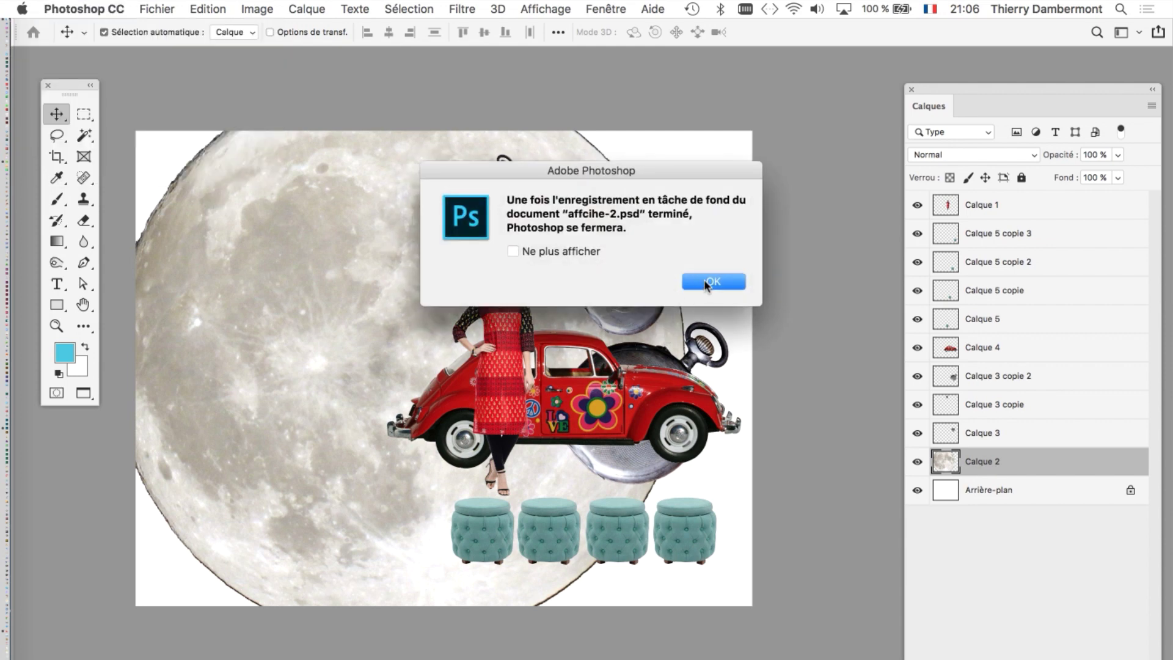
{"action": "key", "text": "Return"}
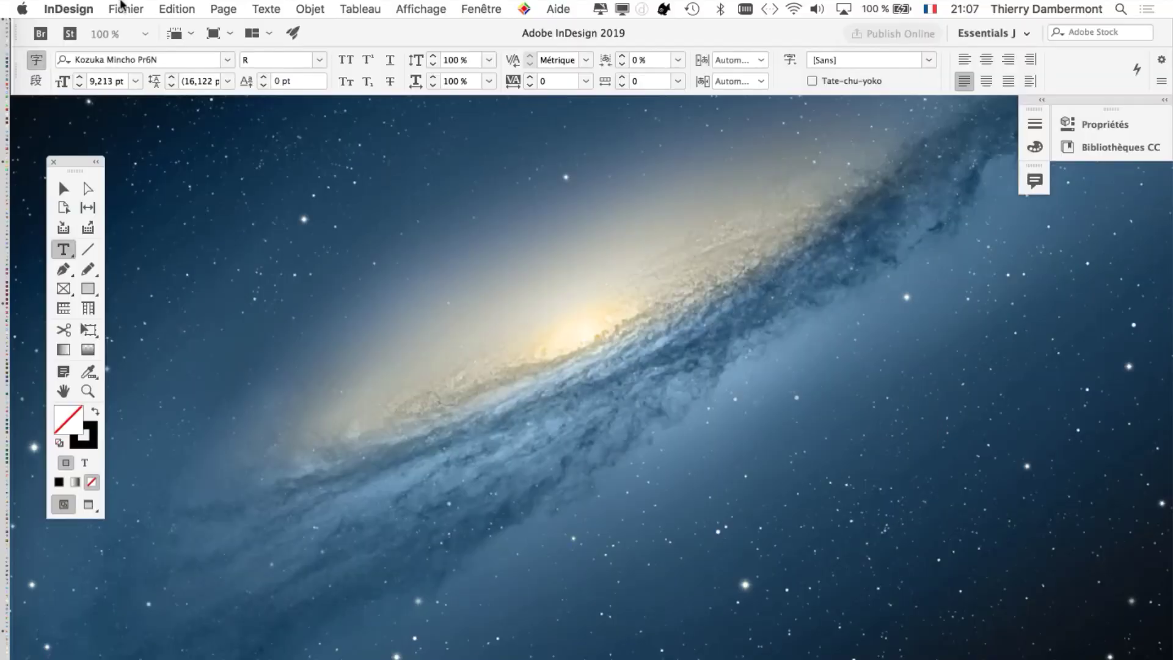
Step: Create a new 297 × 420 mm InDesign document, leaving margins unchanged
{"action": "left_click", "coordinate": [123, 8]}
{"action": "mouse_move", "coordinate": [142, 28]}
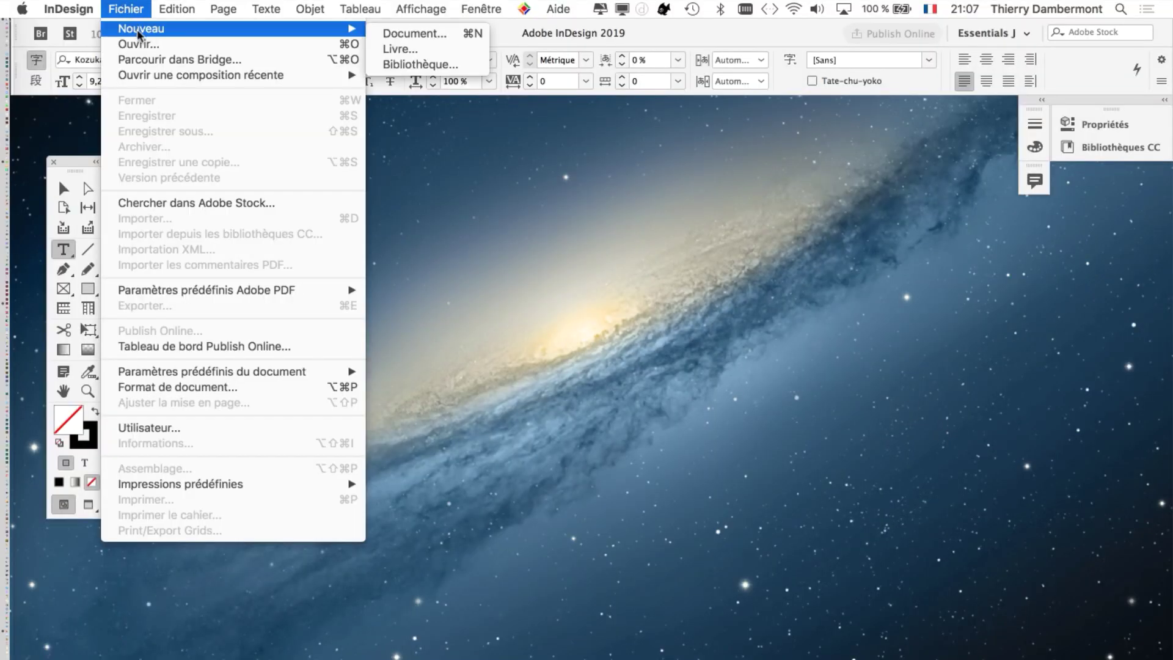
{"action": "left_click", "coordinate": [387, 34]}
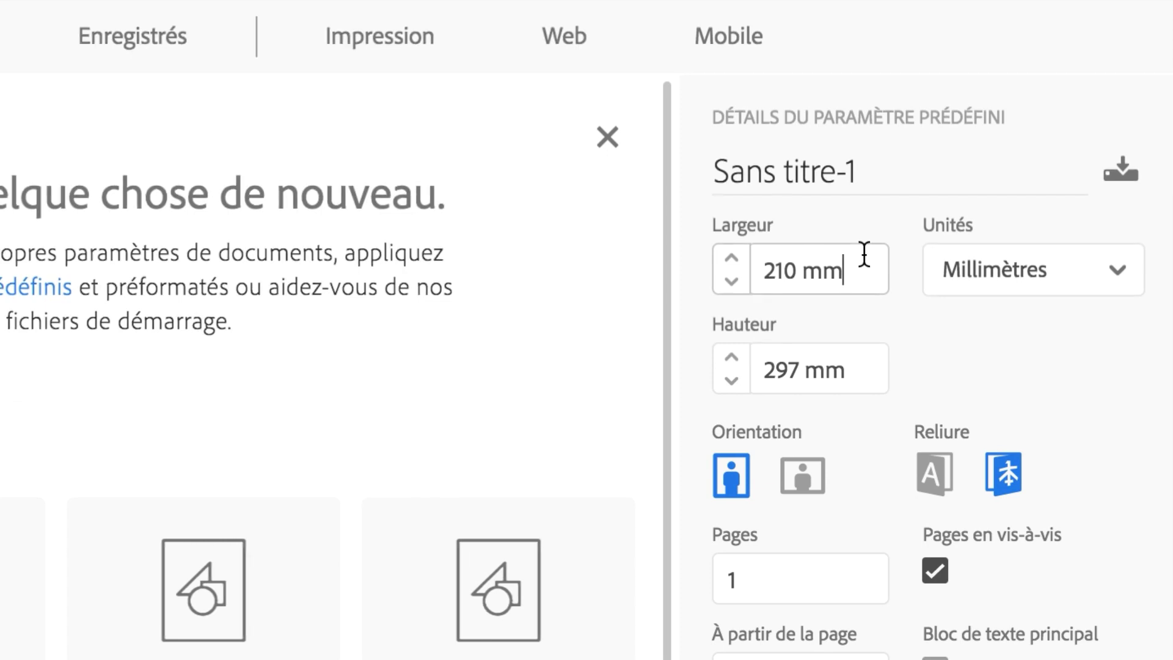
{"action": "left_click", "coordinate": [829, 264]}
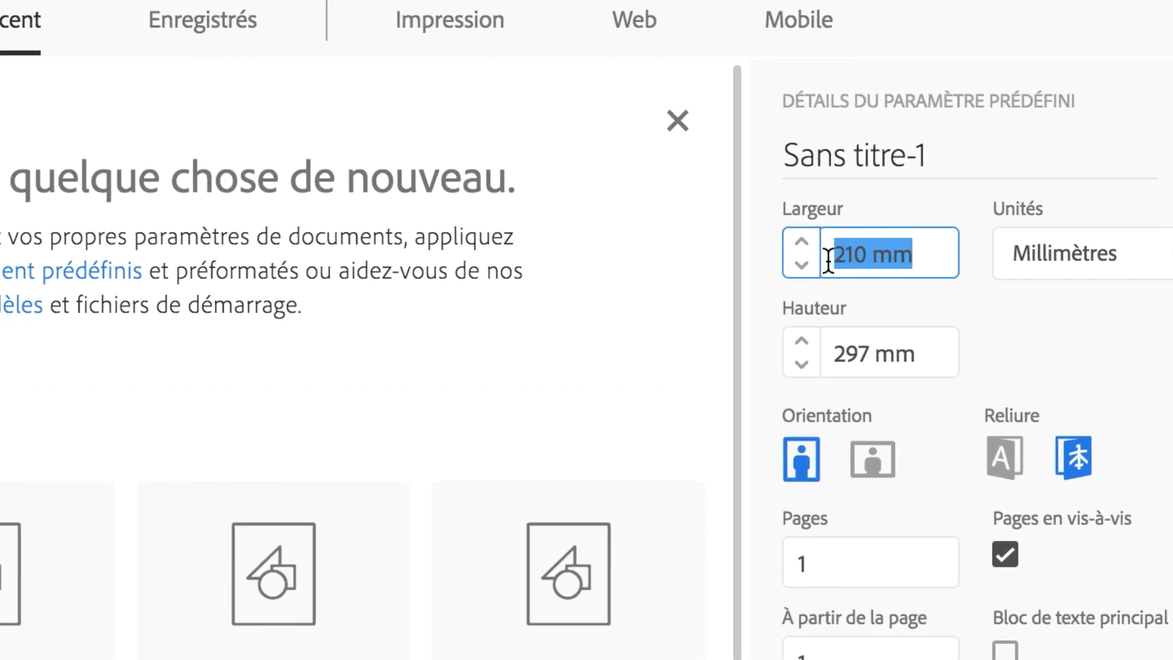
{"action": "type", "text": "297"}
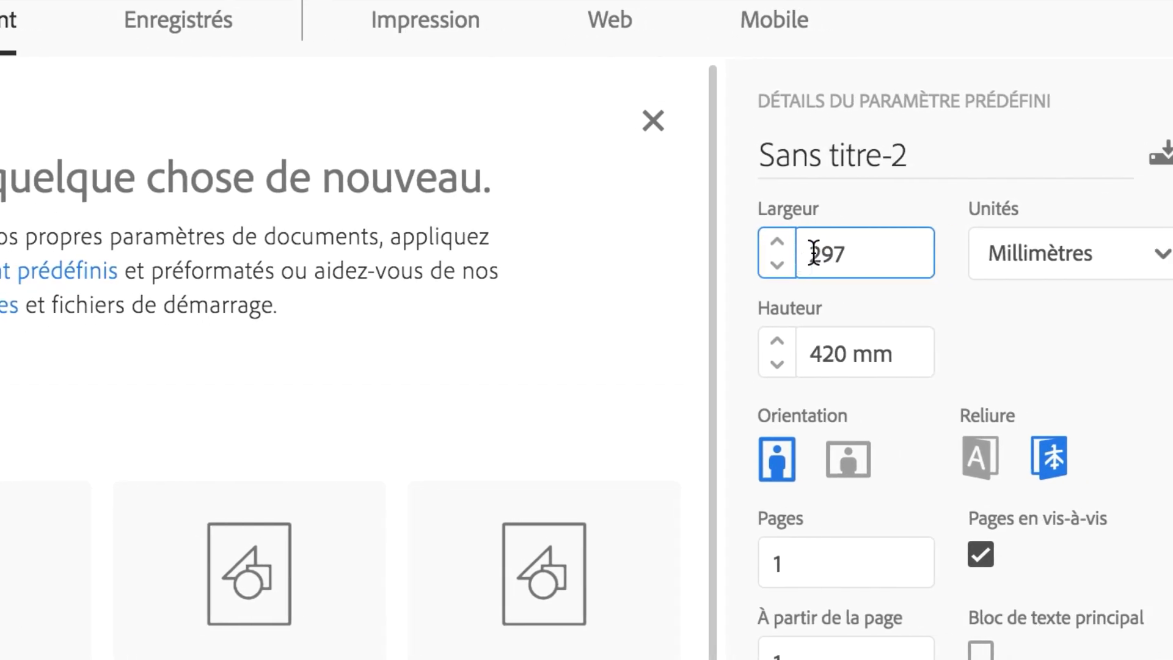
{"action": "left_click", "coordinate": [831, 286]}
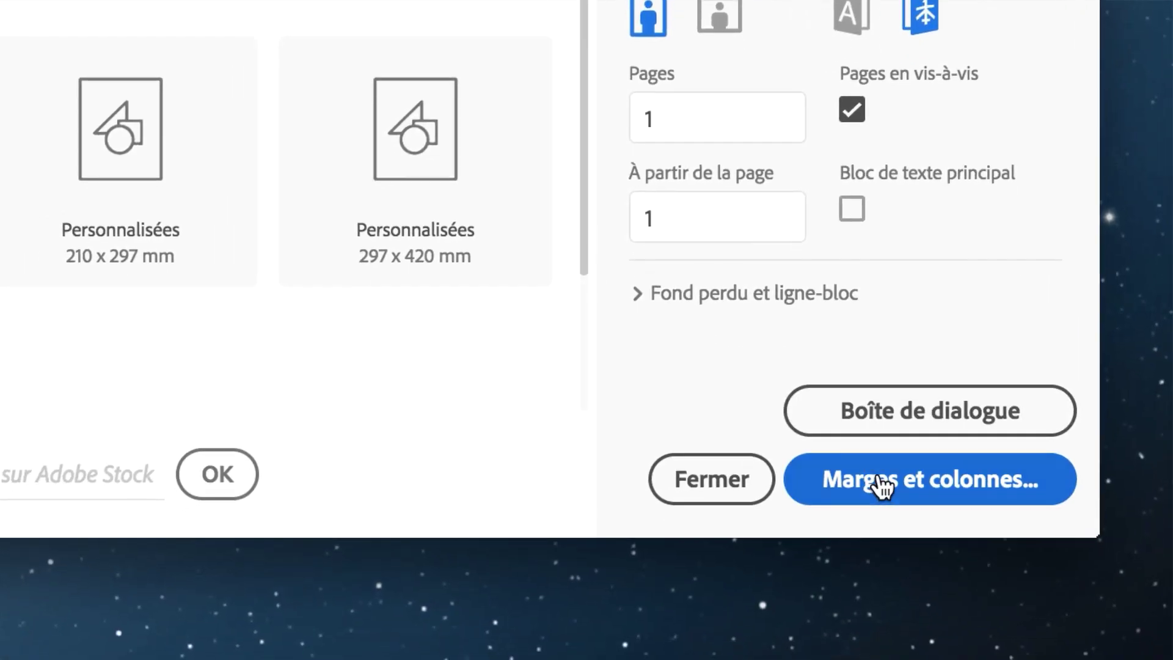
{"action": "left_click", "coordinate": [878, 480]}
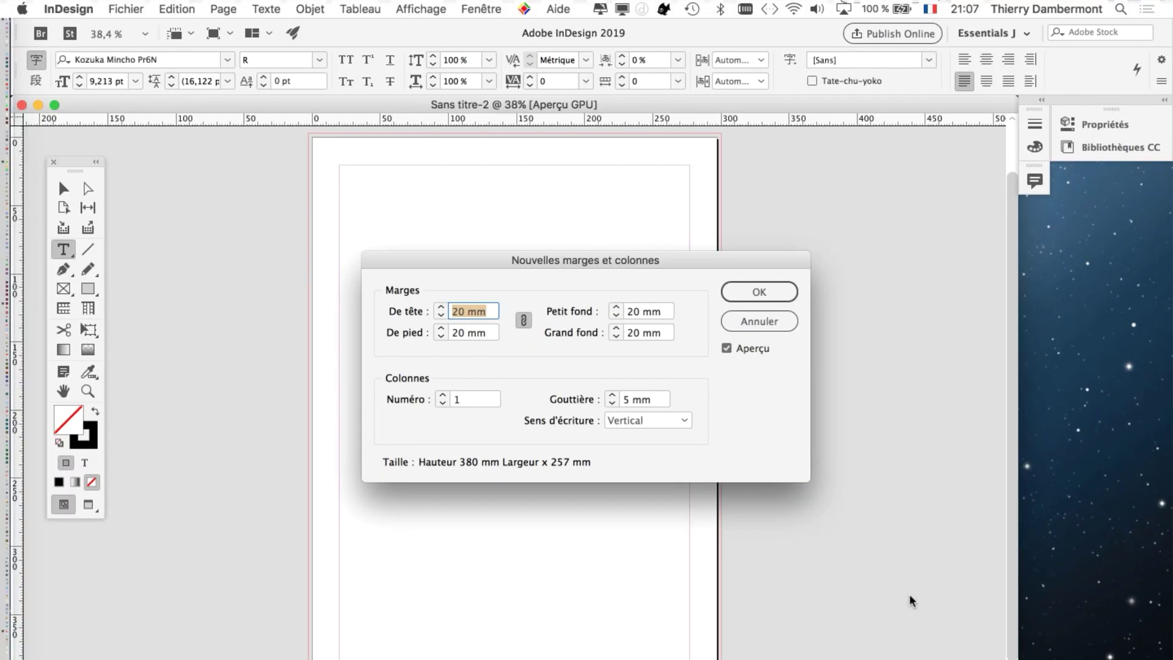
{"action": "left_click", "coordinate": [785, 321]}
Step: Draw a rectangle image frame covering the whole page
{"action": "key", "text": "f"}
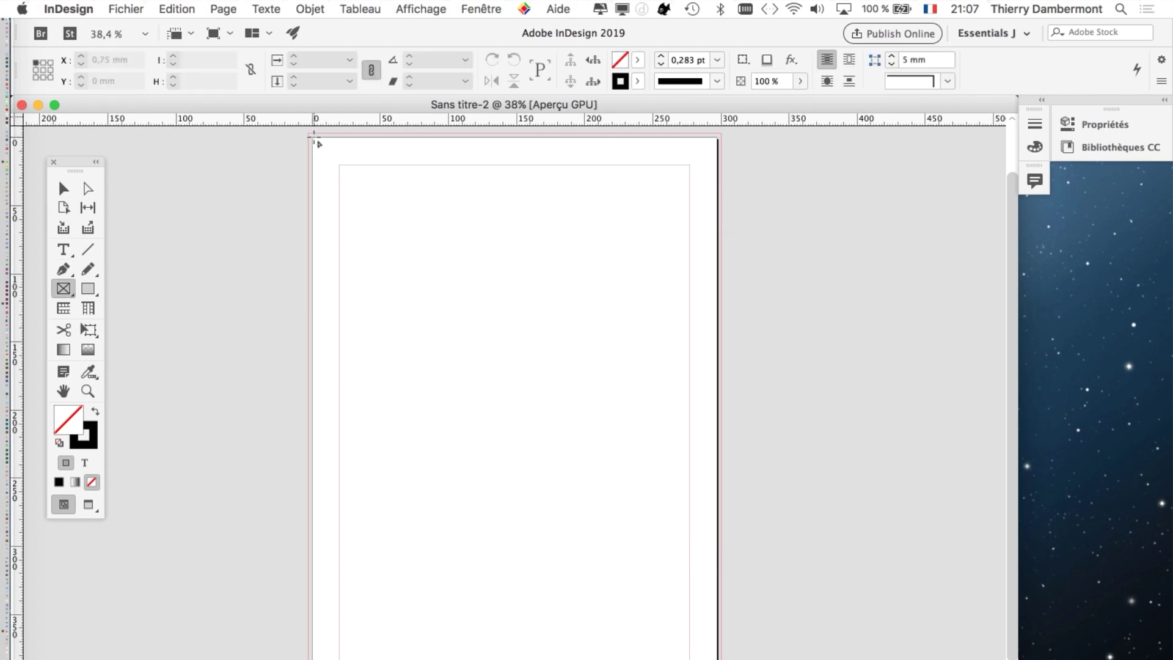
{"action": "mouse_move", "coordinate": [313, 138]}
{"action": "left_mouse_down"}
{"action": "mouse_move", "coordinate": [663, 658]}
{"action": "mouse_move", "coordinate": [718, 659]}
{"action": "left_mouse_up"}
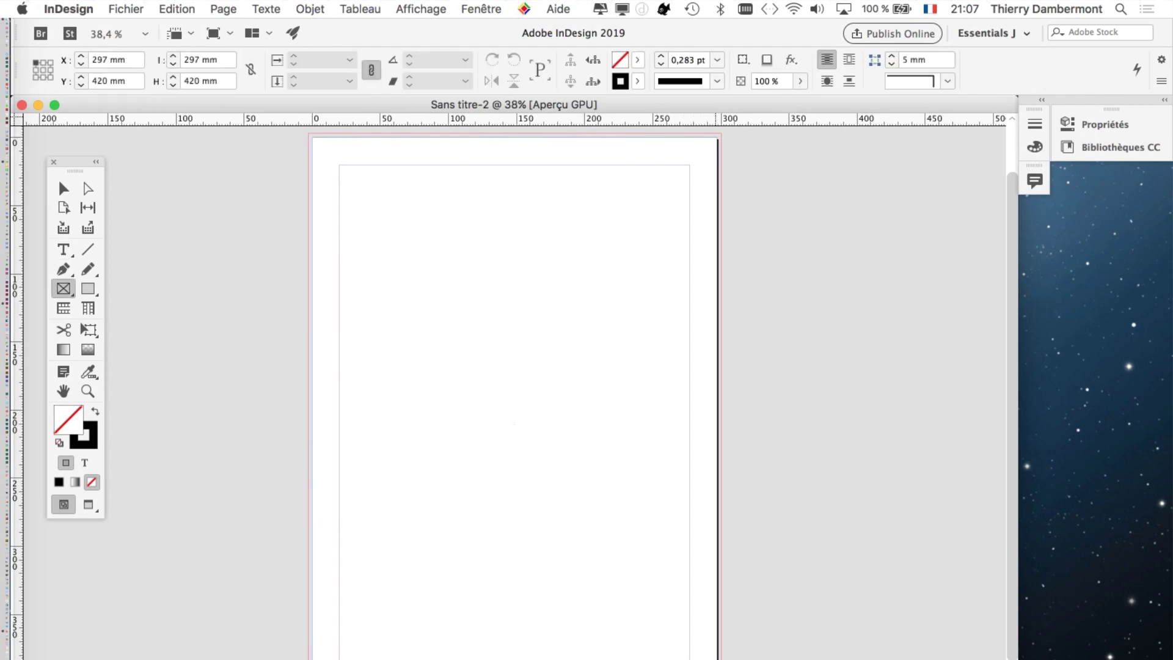
{"action": "left_click", "coordinate": [63, 188]}
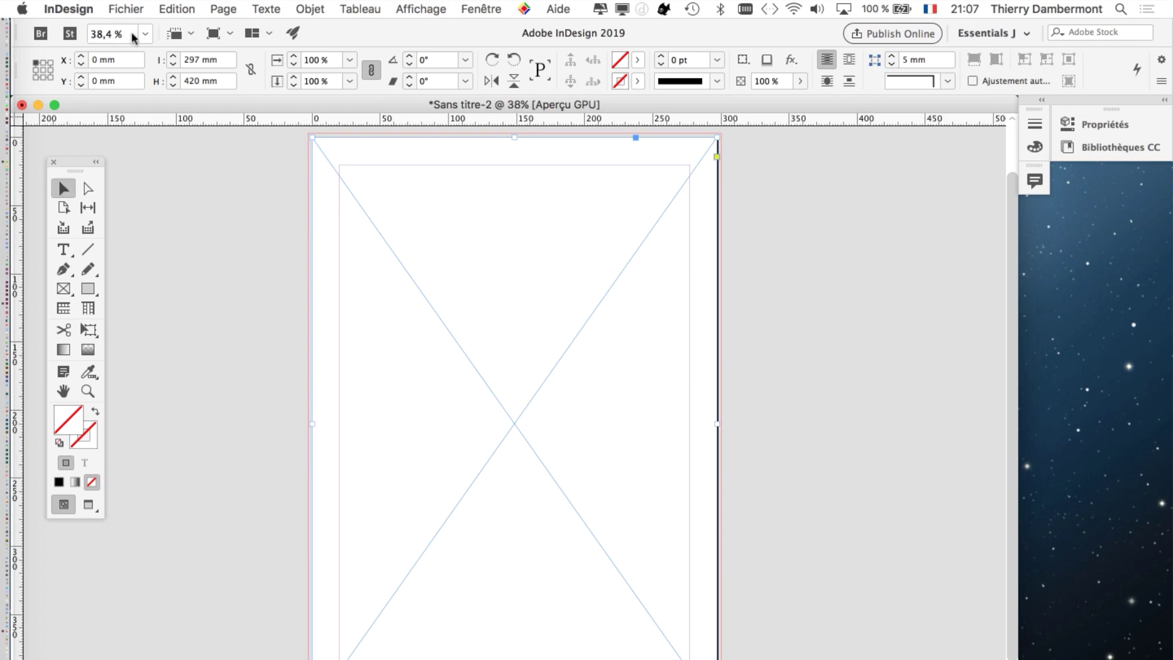
{"action": "left_click", "coordinate": [122, 8]}
Step: Place affcihe-2.psd from the démo construction affiche folder into the frame
{"action": "left_click", "coordinate": [180, 219]}
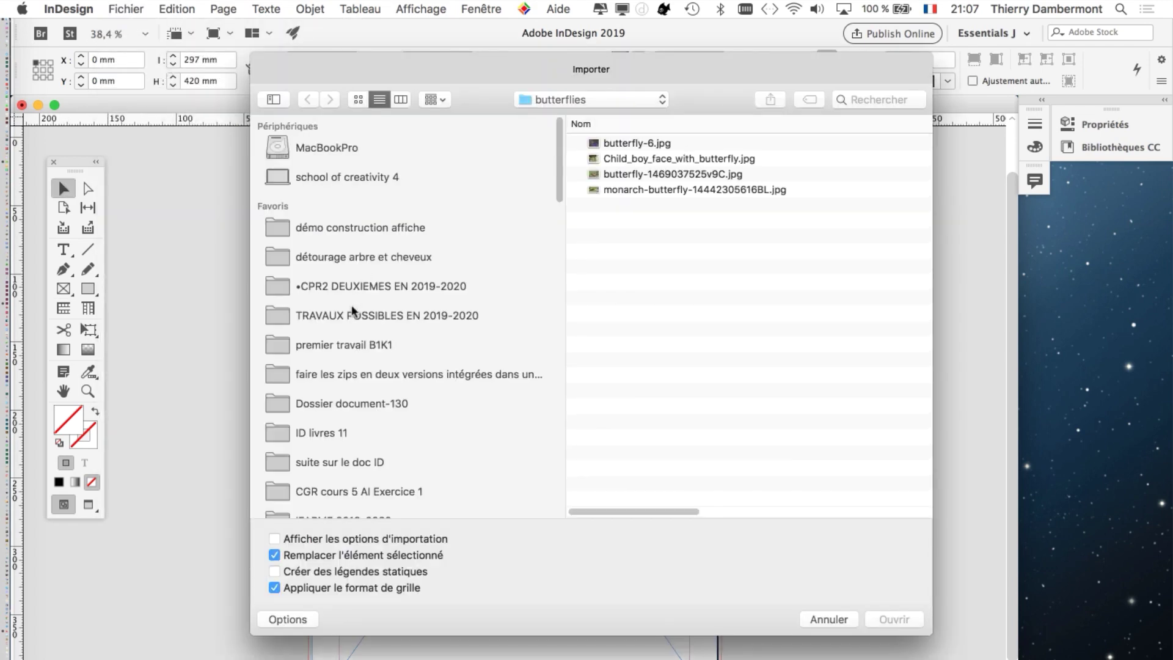
{"action": "scroll", "coordinate": [379, 468], "scroll_direction": "down", "scroll_amount": 2}
{"action": "scroll", "coordinate": [379, 468], "scroll_direction": "down", "scroll_amount": 2}
{"action": "left_click", "coordinate": [360, 474]}
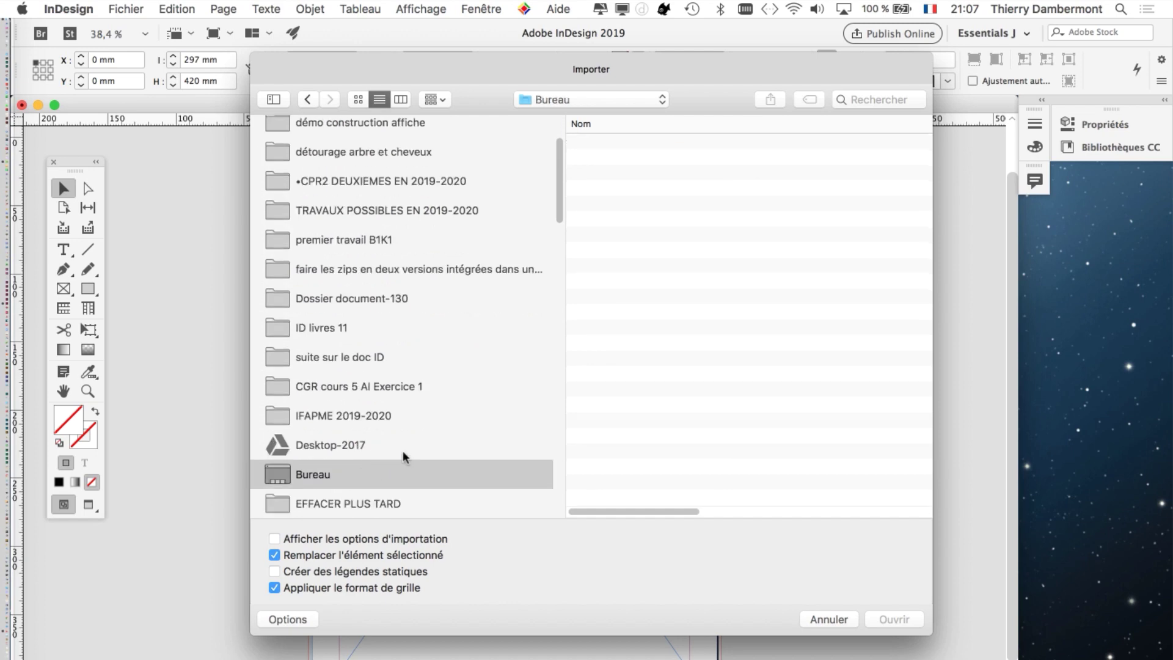
{"action": "scroll", "coordinate": [378, 202], "scroll_direction": "up", "scroll_amount": 3}
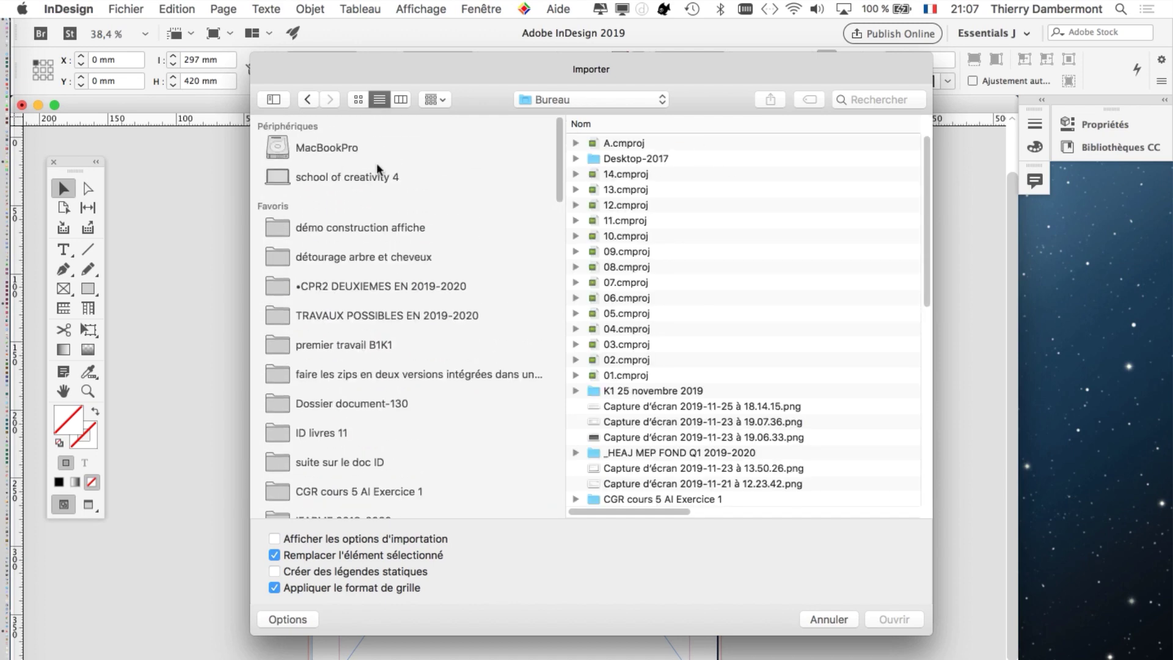
{"action": "left_click", "coordinate": [405, 237]}
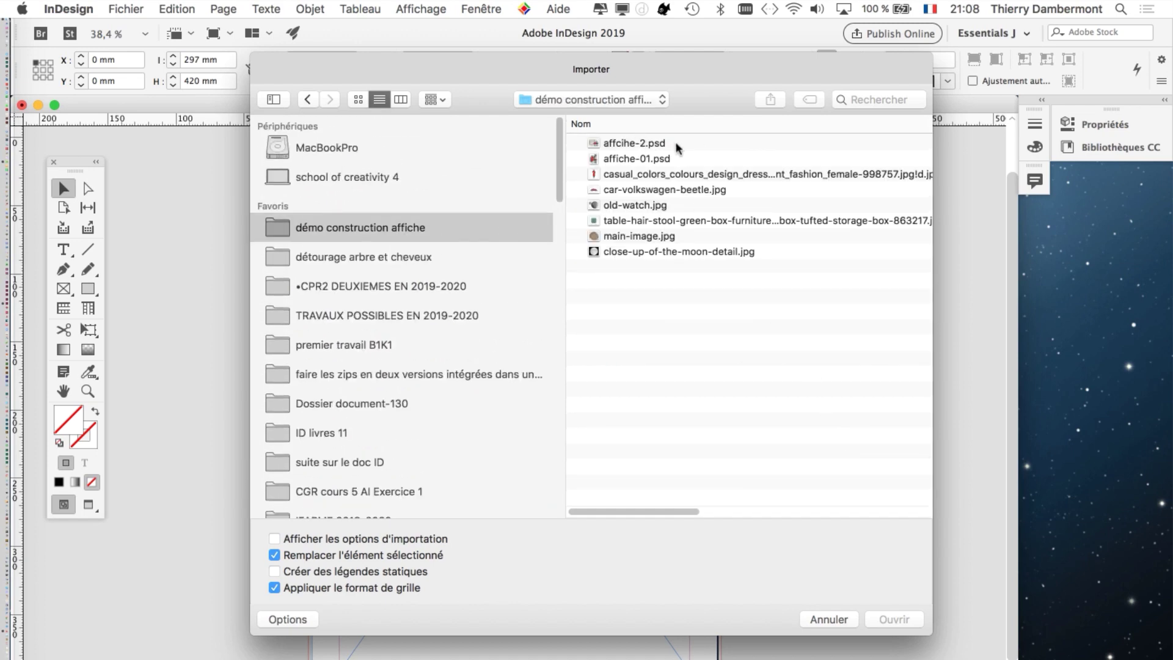
{"action": "left_click", "coordinate": [677, 145]}
{"action": "left_click", "coordinate": [896, 619]}
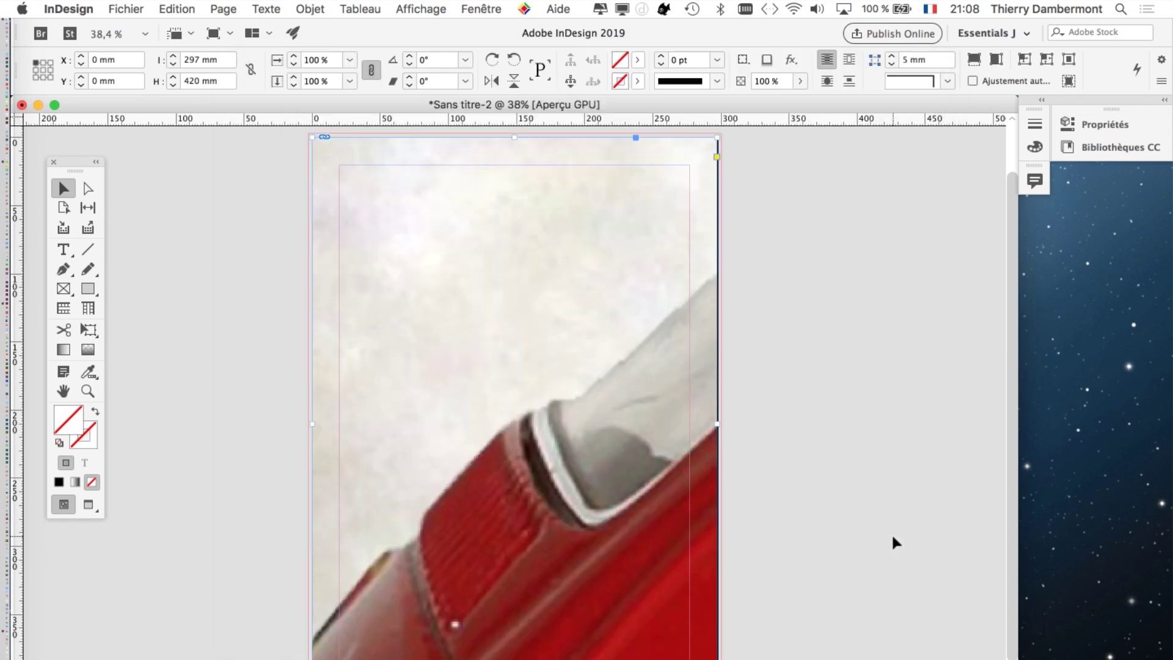
Step: Fill the frame proportionally with the collage and select the image content
{"action": "left_click", "coordinate": [359, 9]}
{"action": "mouse_move", "coordinate": [336, 335]}
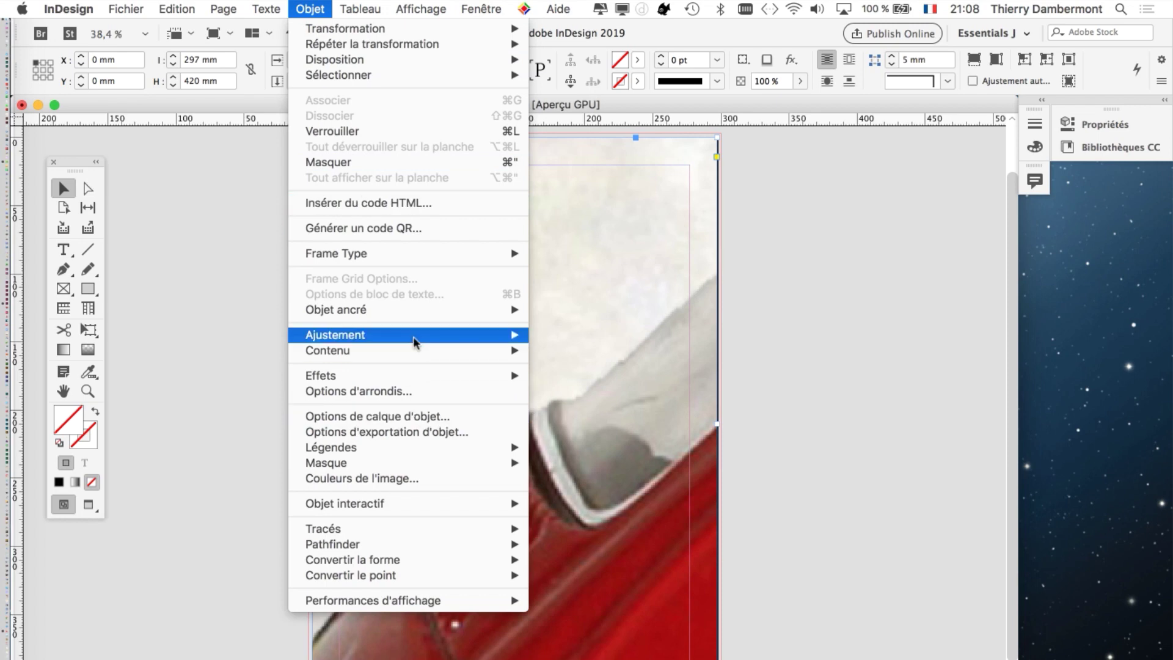
{"action": "left_click", "coordinate": [644, 334]}
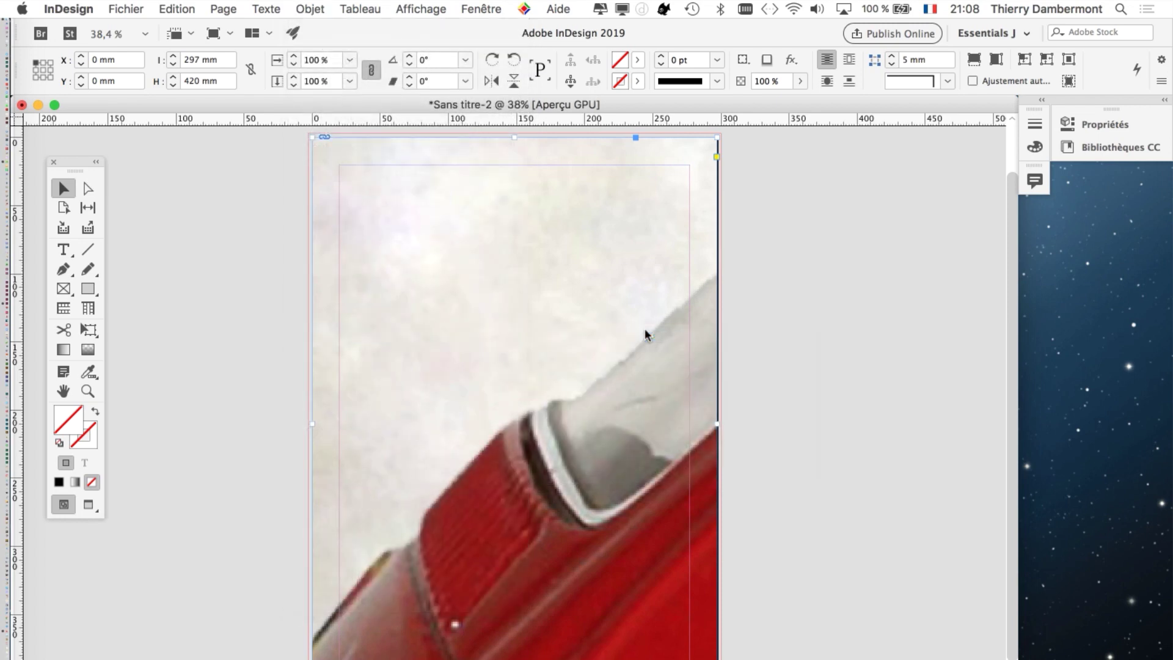
{"action": "key", "text": "super+minus"}
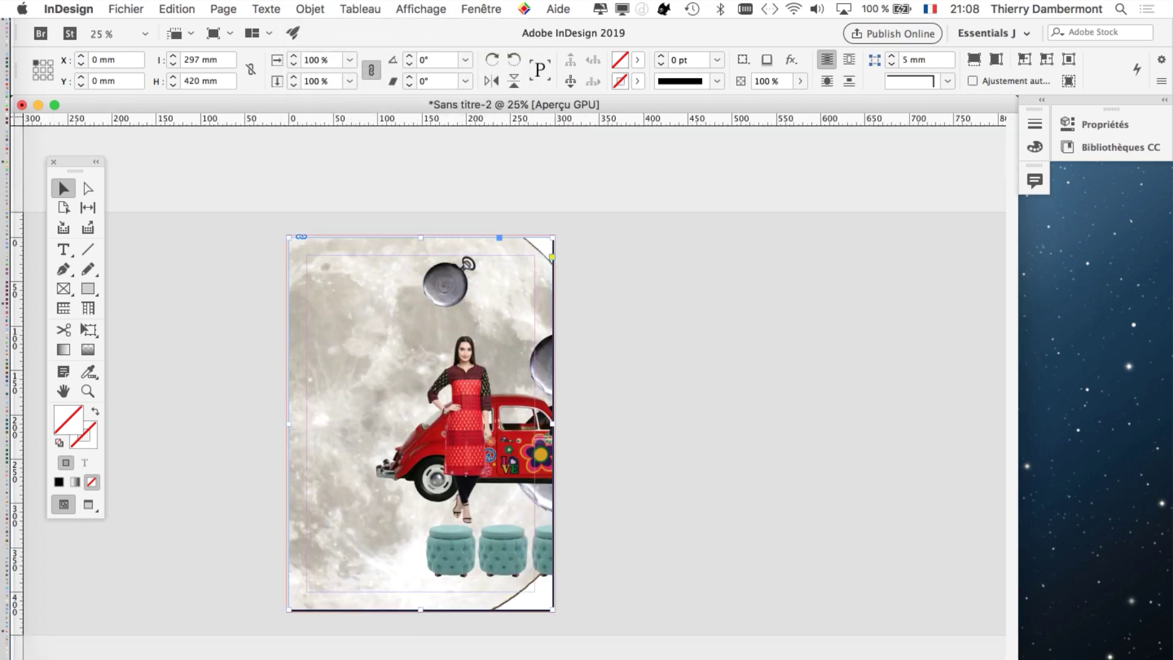
{"action": "key", "text": "super+equal"}
{"action": "key", "text": "super+minus"}
{"action": "key", "text": "super+equal"}
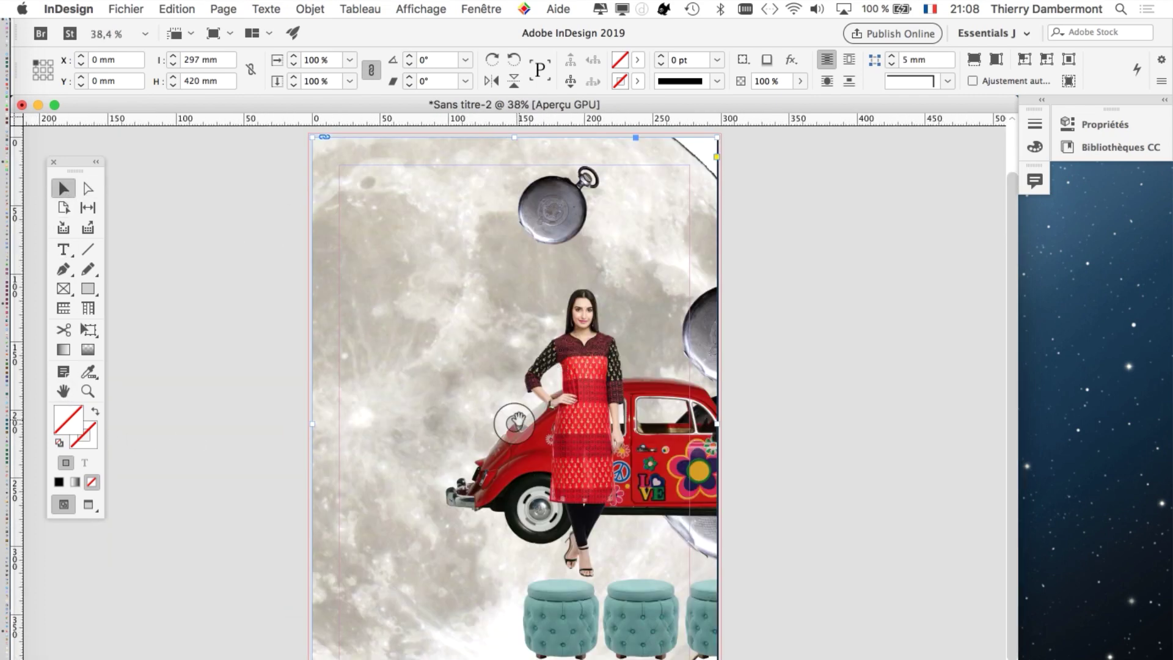
{"action": "left_click", "coordinate": [515, 421]}
{"action": "key", "text": "super+minus"}
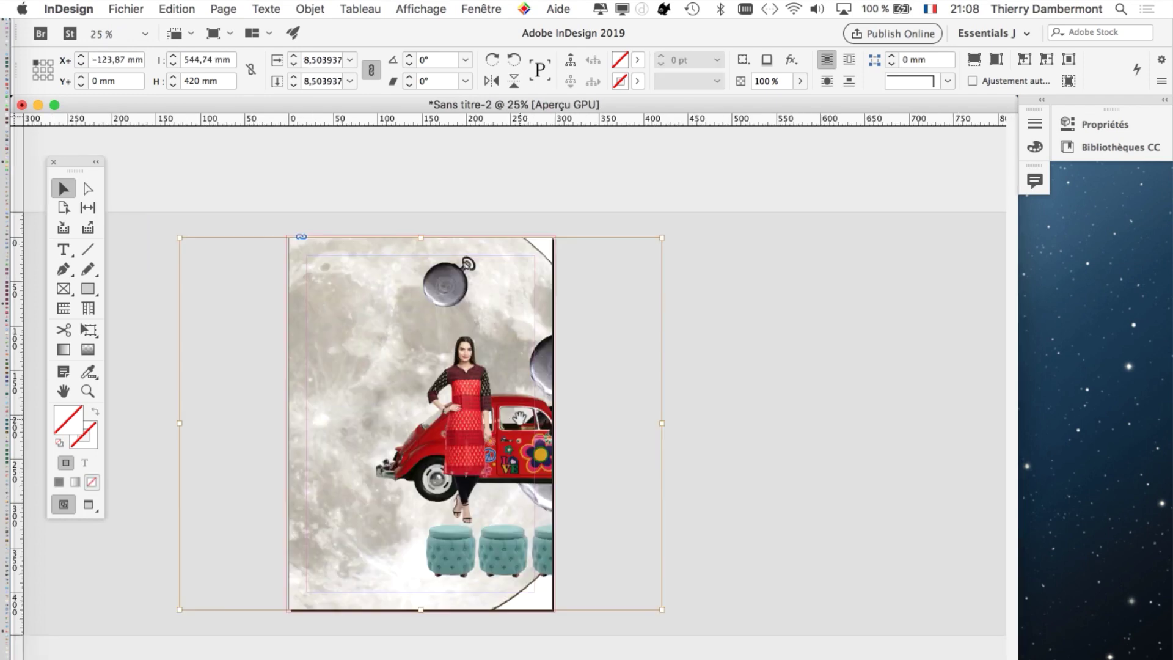
Step: Enlarge the collage with Free Transform and move it left and down
{"action": "left_click", "coordinate": [88, 331]}
{"action": "left_click_drag", "start_coordinate": [179, 609], "coordinate": [88, 659]}
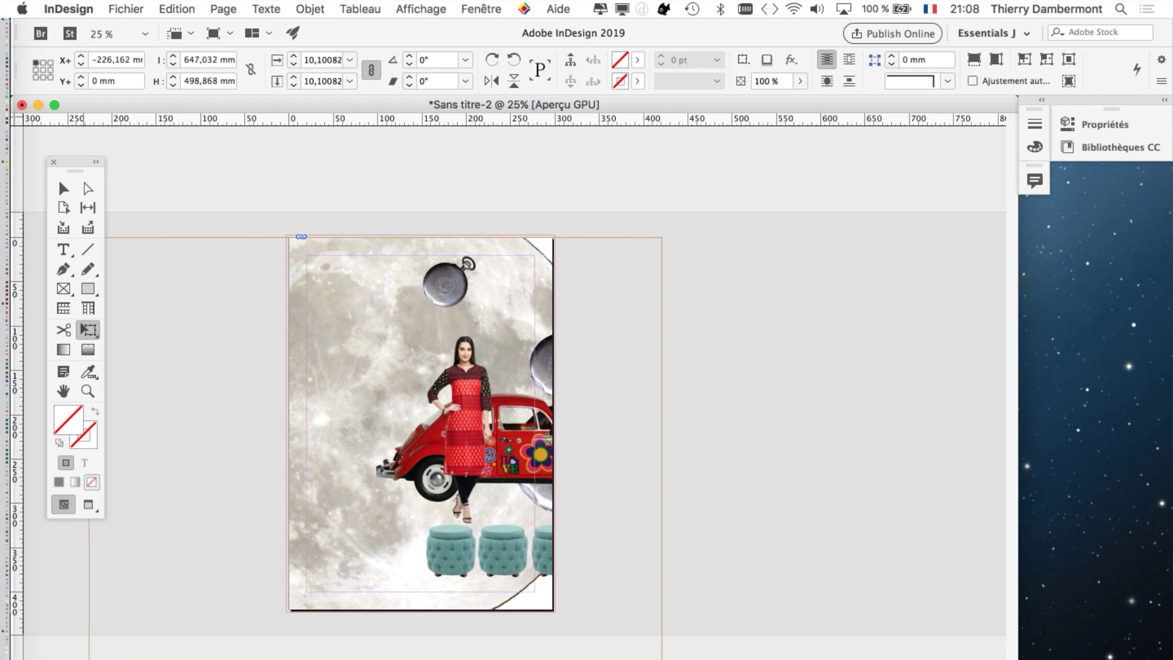
{"action": "key", "text": "super+minus"}
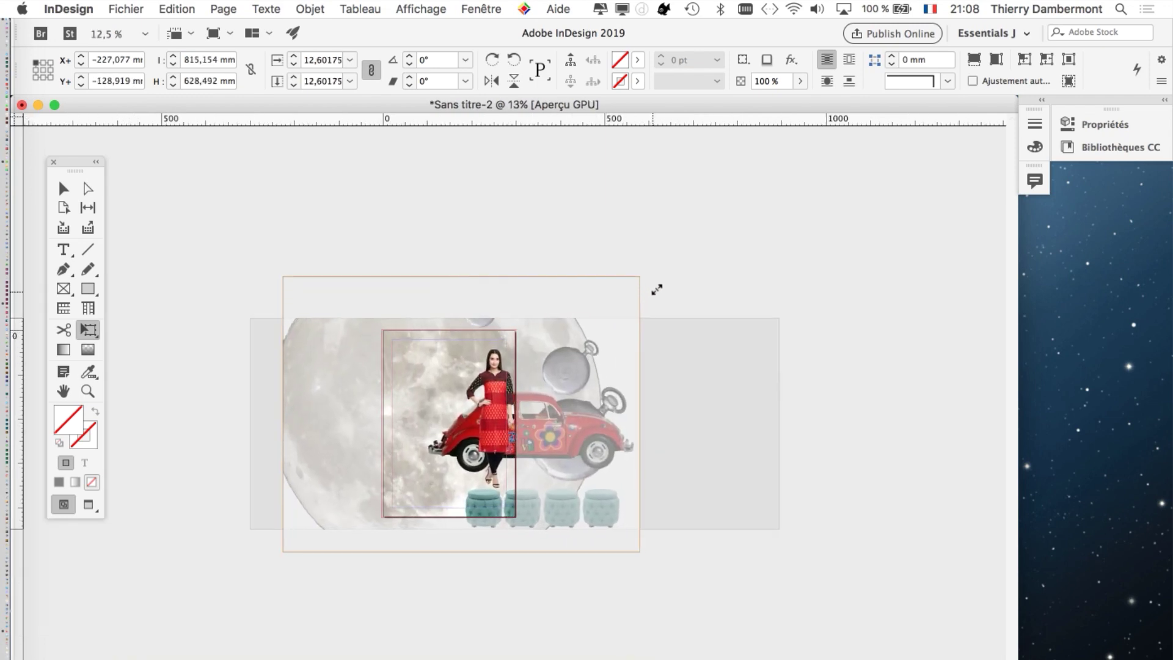
{"action": "left_click_drag", "start_coordinate": [571, 330], "coordinate": [644, 272]}
{"action": "left_click_drag", "start_coordinate": [489, 402], "coordinate": [429, 448]}
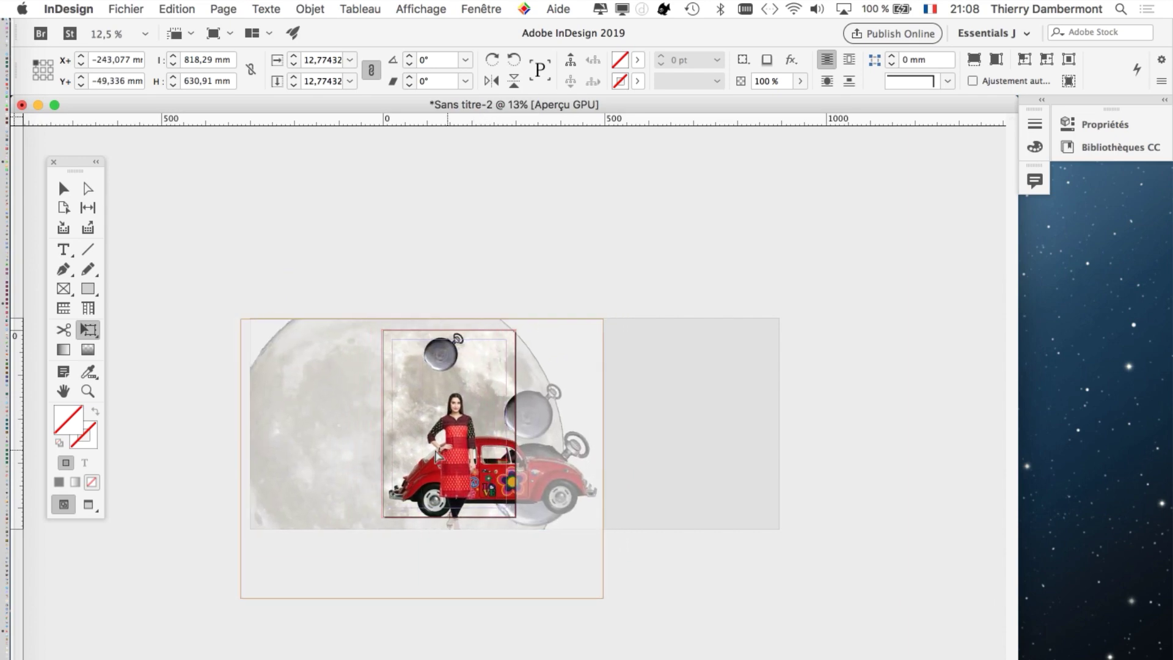
{"action": "key", "text": "super+equal"}
{"action": "key", "text": "super+equal"}
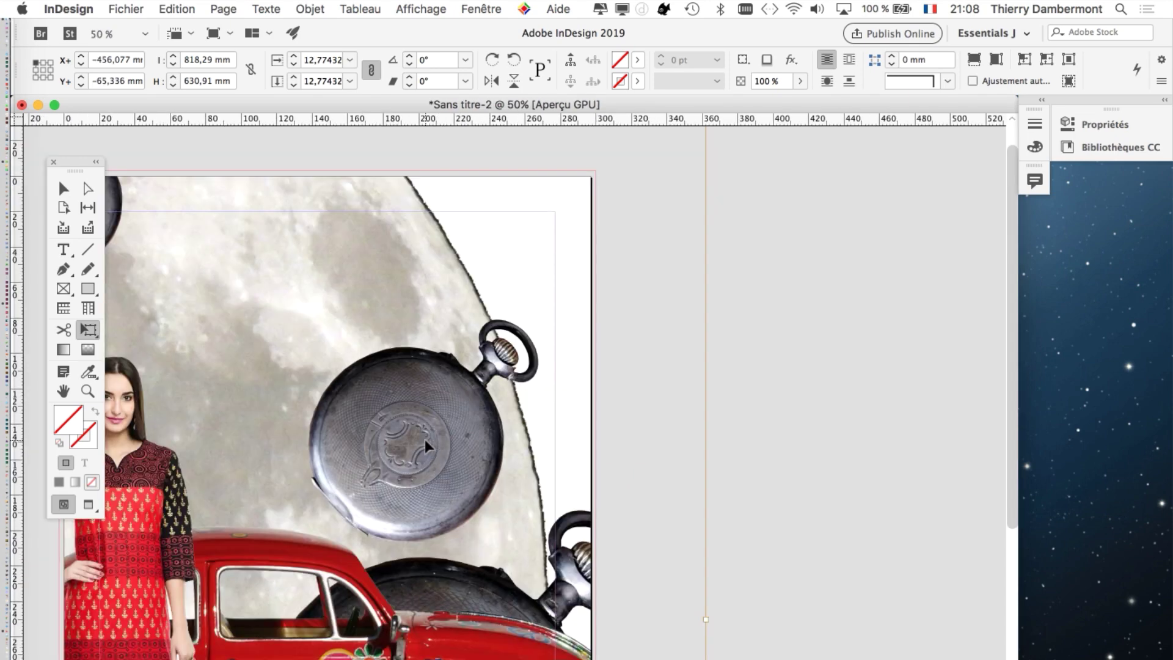
{"action": "key", "text": "super+minus"}
Step: Fine-tune the collage's size and position so the stools show on the page
{"action": "left_click_drag", "start_coordinate": [384, 449], "coordinate": [438, 450]}
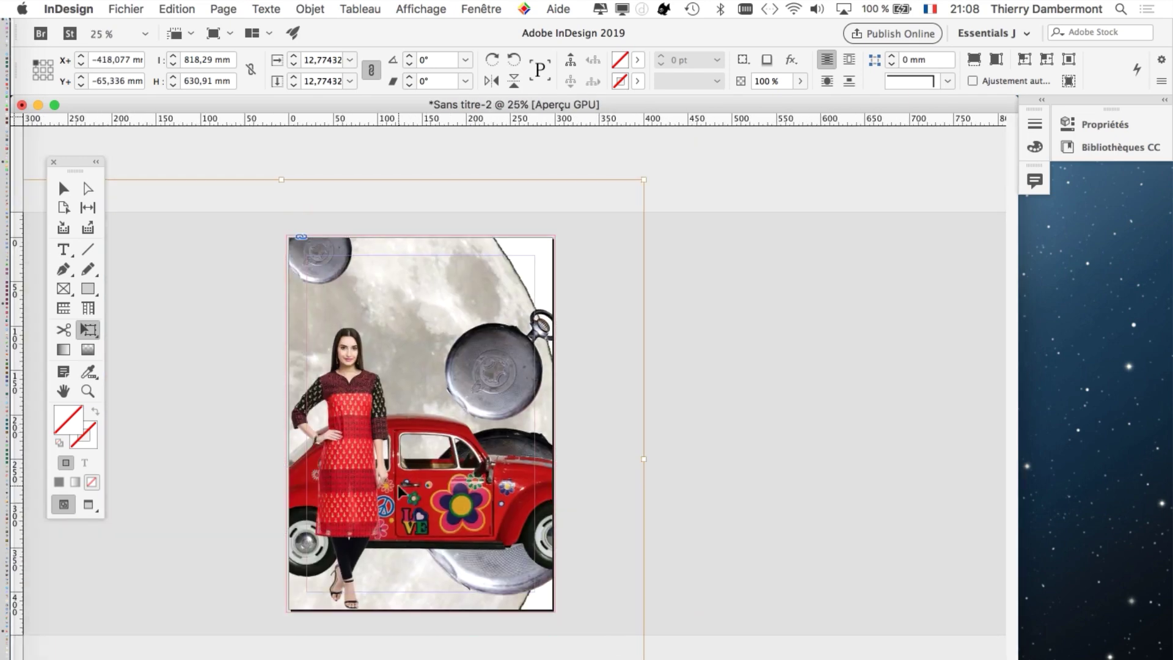
{"action": "left_click_drag", "start_coordinate": [421, 518], "coordinate": [421, 463]}
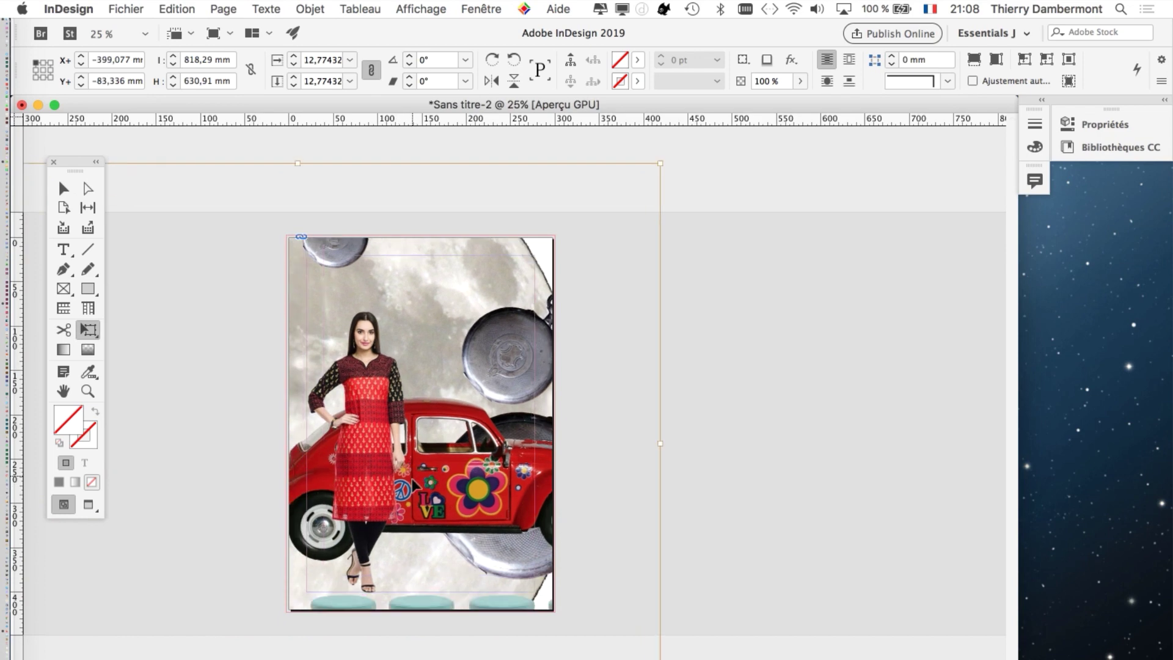
{"action": "key", "text": "super+minus"}
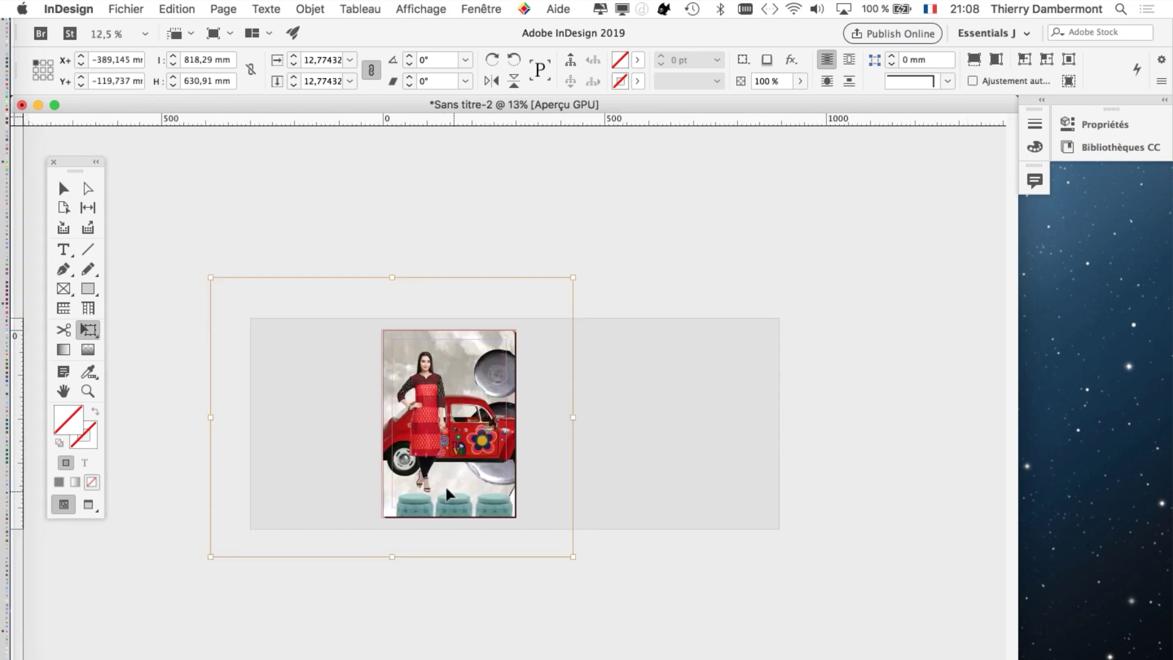
{"action": "left_click_drag", "start_coordinate": [571, 557], "coordinate": [610, 591]}
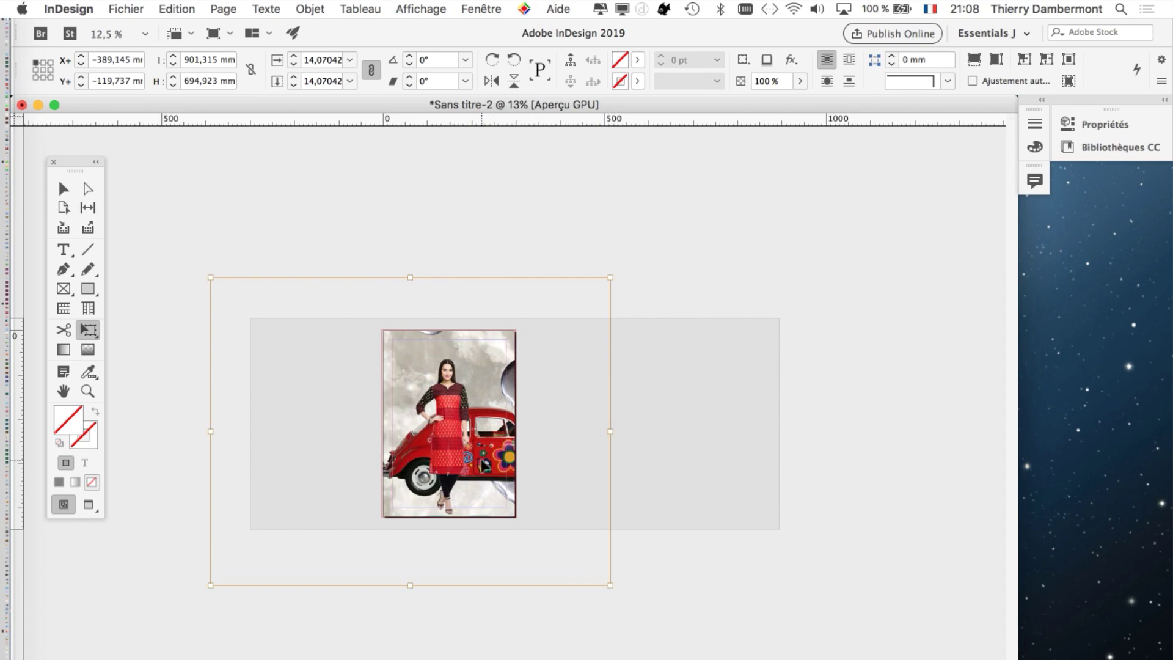
{"action": "left_click_drag", "start_coordinate": [481, 457], "coordinate": [452, 449]}
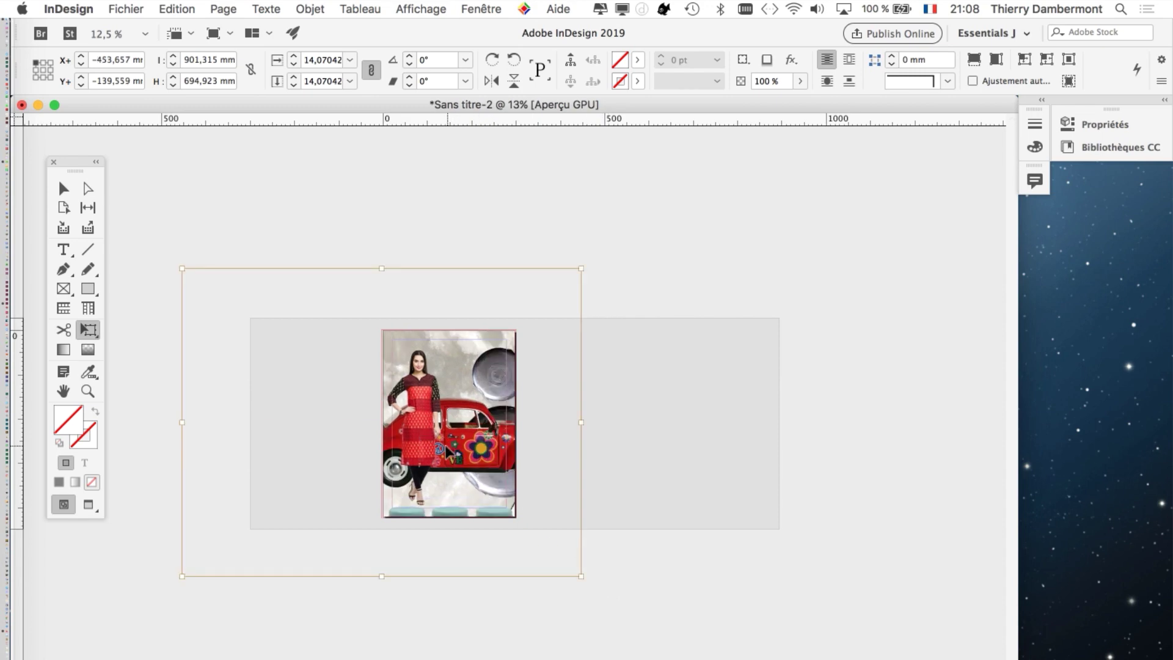
{"action": "key", "text": "super+equal"}
{"action": "left_click_drag", "start_coordinate": [458, 506], "coordinate": [455, 486]}
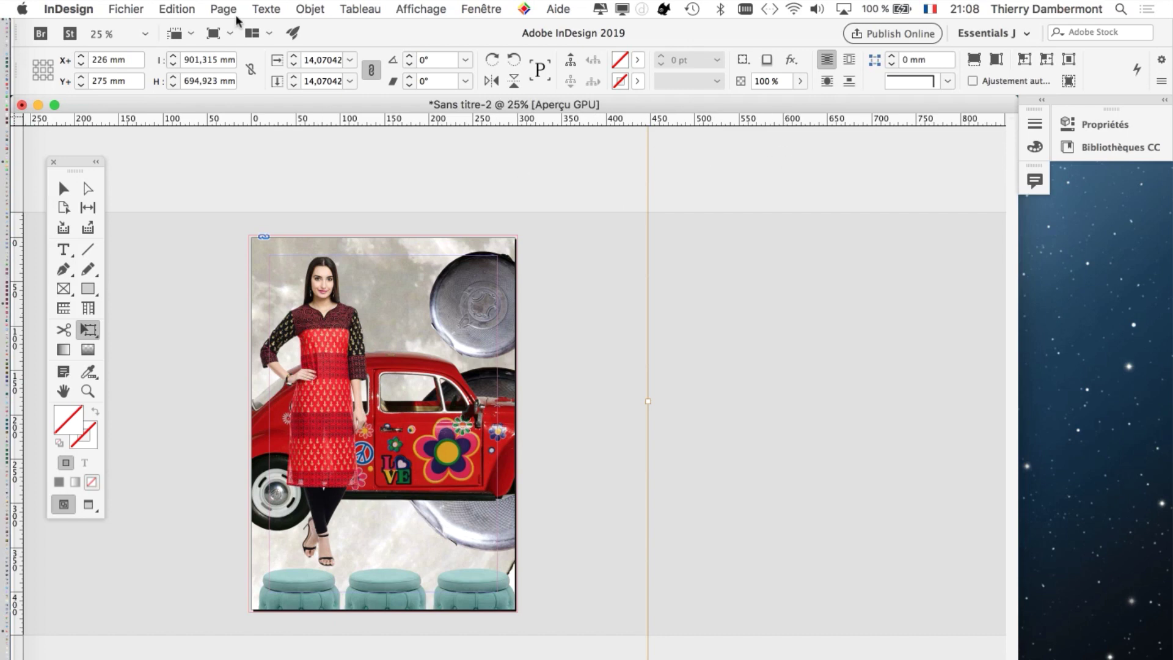
Step: Save the document as affcihe-2.indd in the démo construction affiche folder
{"action": "left_click", "coordinate": [125, 8]}
{"action": "left_click", "coordinate": [130, 130]}
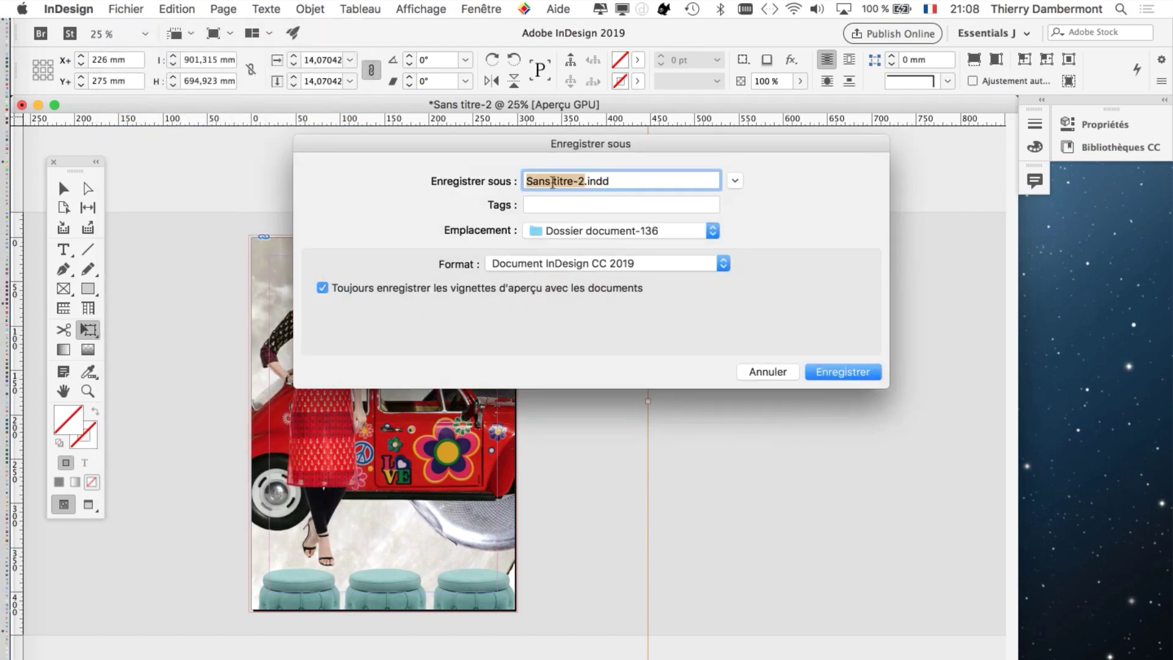
{"action": "left_click", "coordinate": [734, 181]}
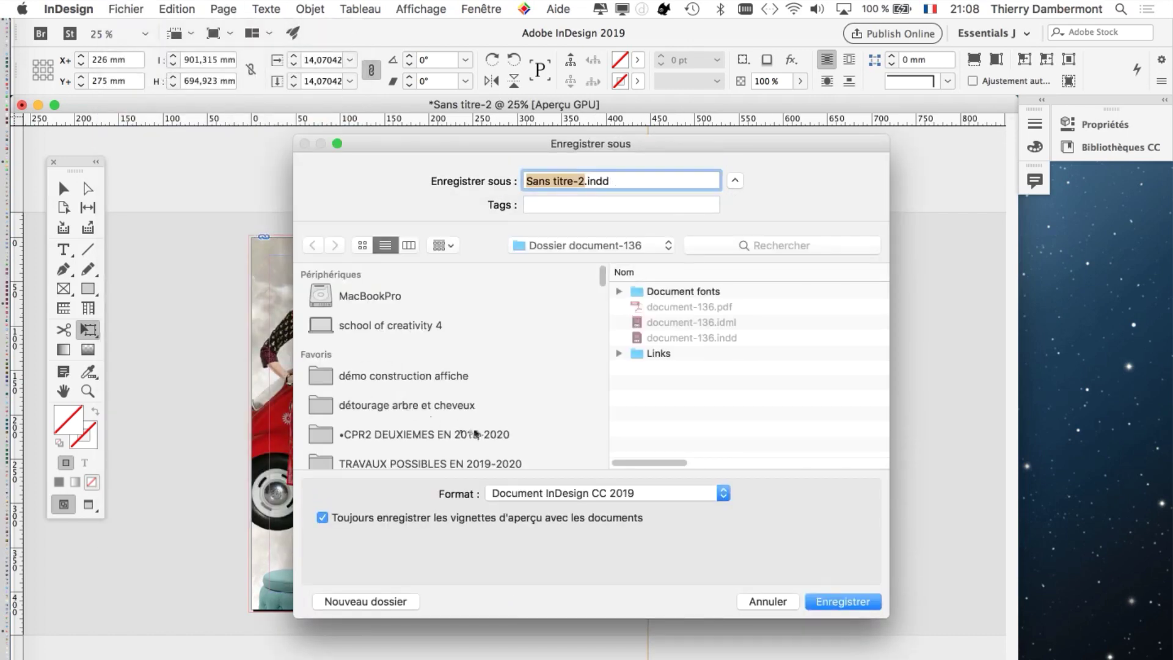
{"action": "left_click", "coordinate": [449, 382]}
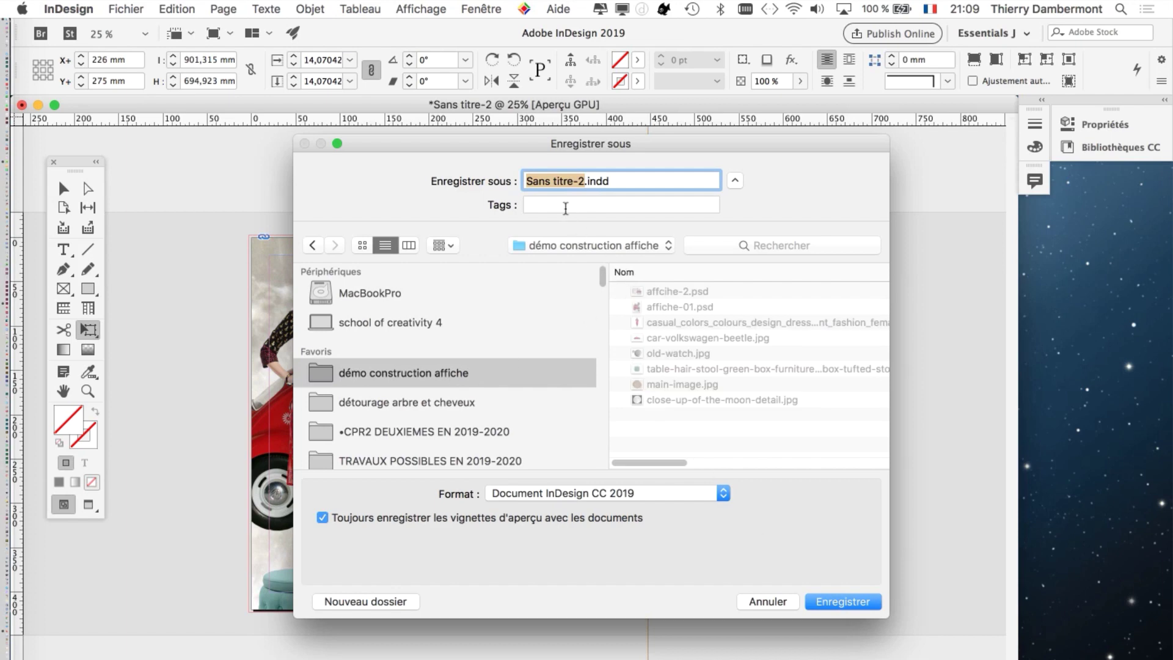
{"action": "type", "text": "aff"}
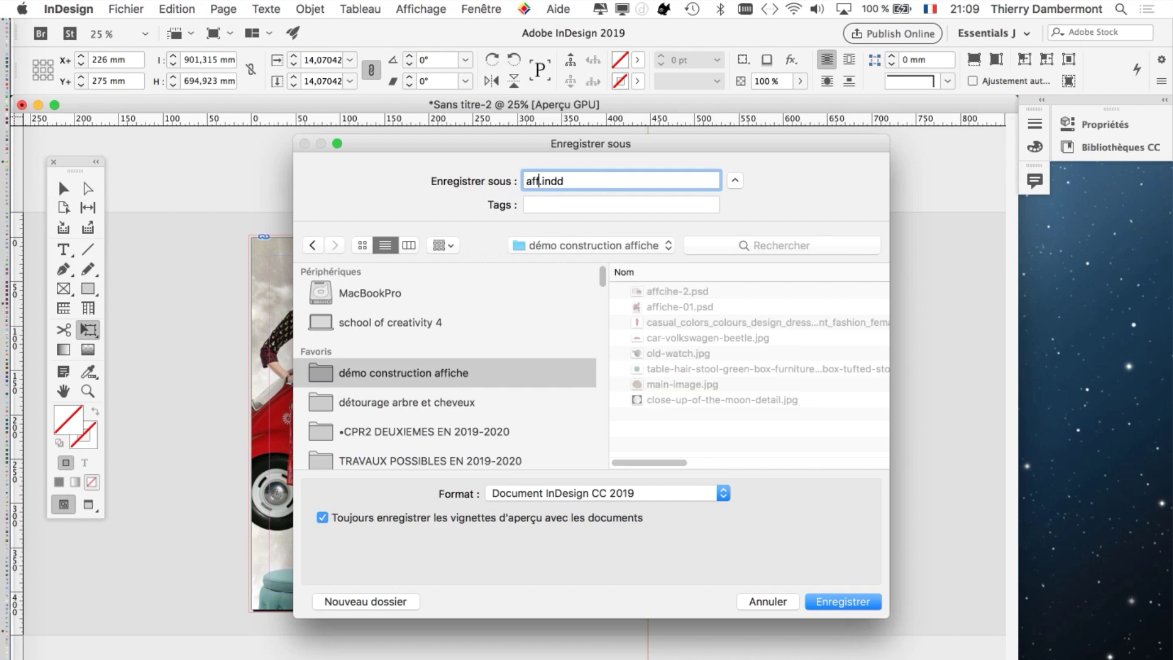
{"action": "type", "text": "cihe"}
{"action": "type", "text": "-2"}
{"action": "key", "text": "Return"}
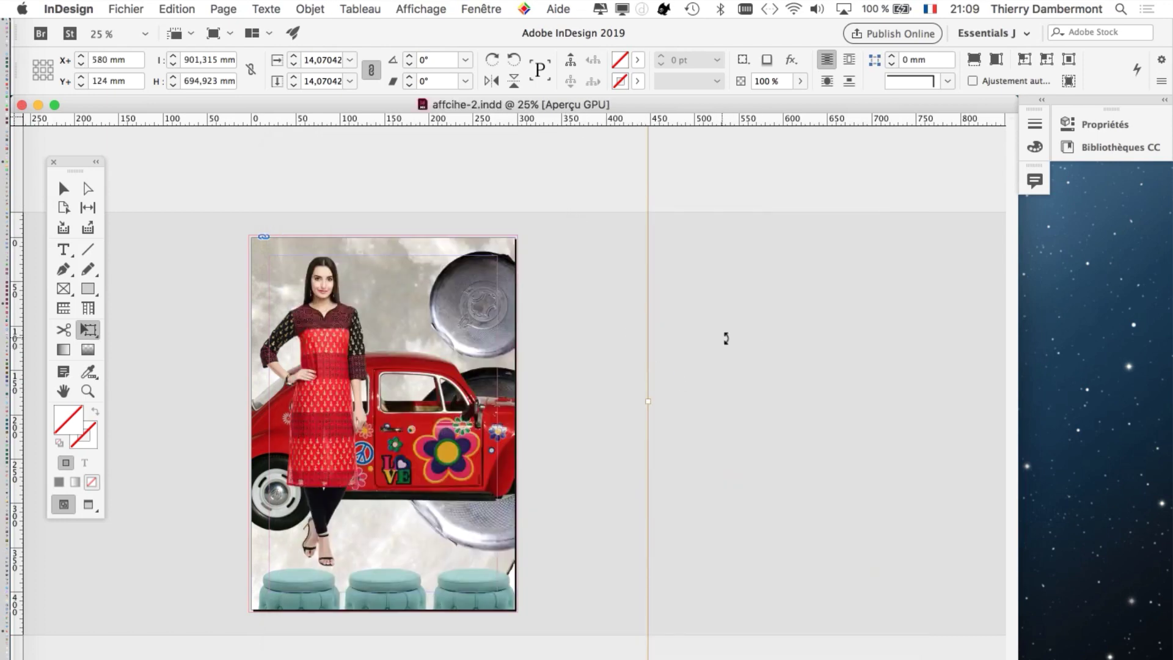
Step: Select the full-page background image frame and show the Links panel
{"action": "left_click", "coordinate": [63, 188]}
{"action": "left_click", "coordinate": [791, 240]}
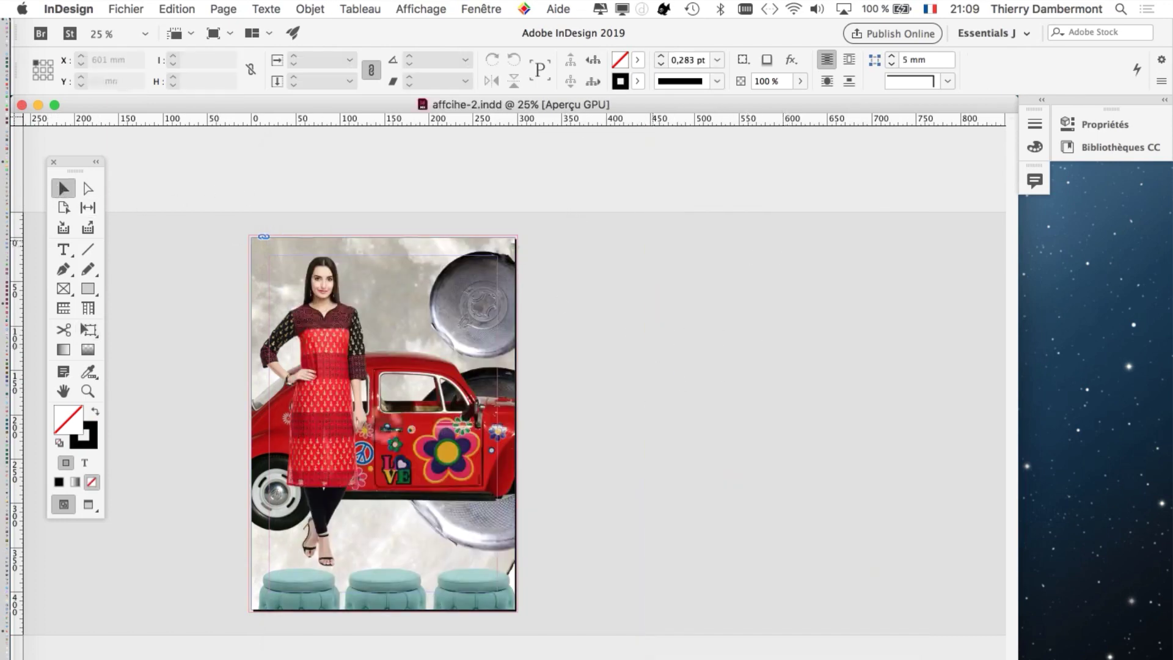
{"action": "left_click", "coordinate": [383, 422]}
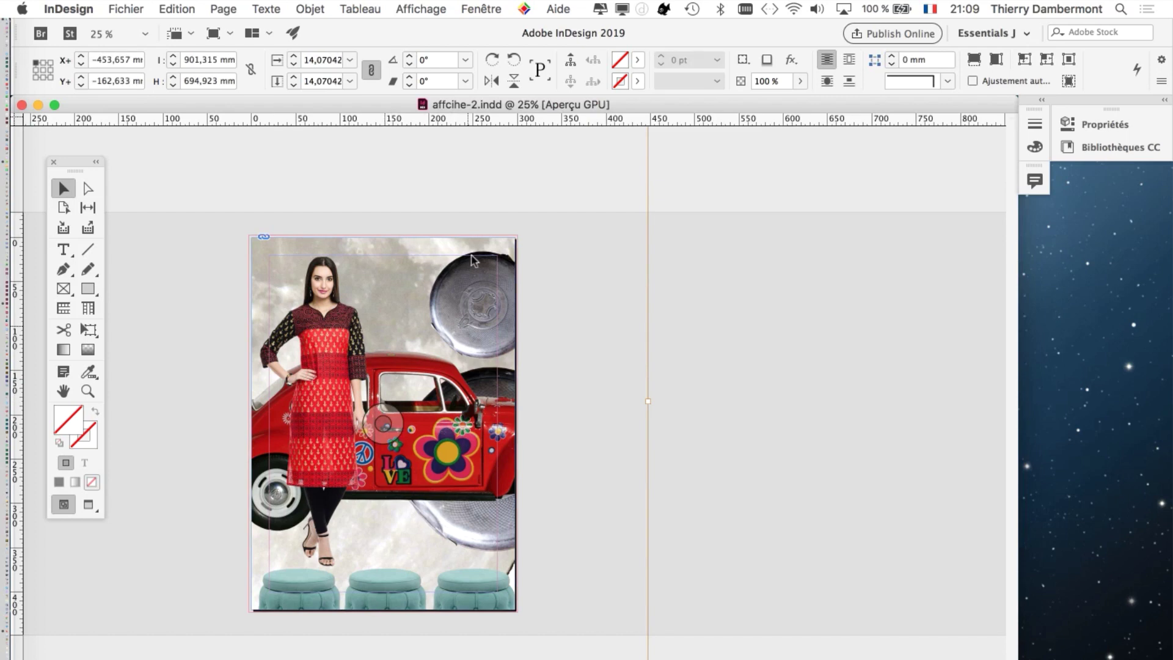
{"action": "left_click", "coordinate": [481, 8]}
{"action": "left_click", "coordinate": [548, 270]}
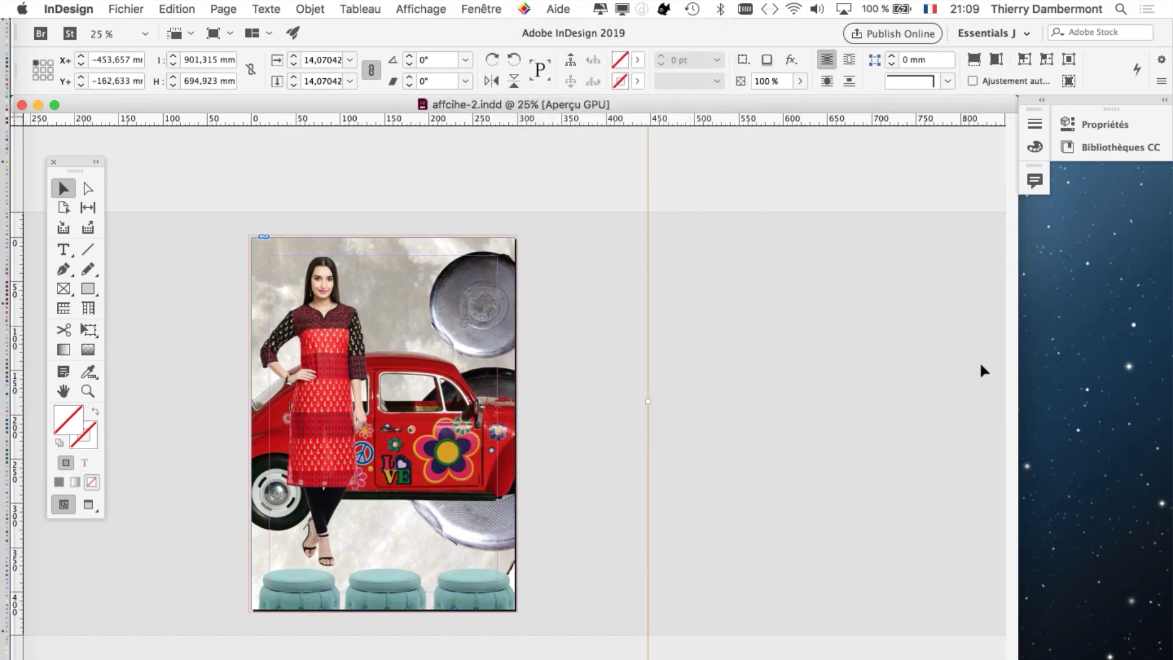
Step: Move the Links panel beside the page and enlarge its link info section
{"action": "left_click_drag", "start_coordinate": [855, 488], "coordinate": [766, 141]}
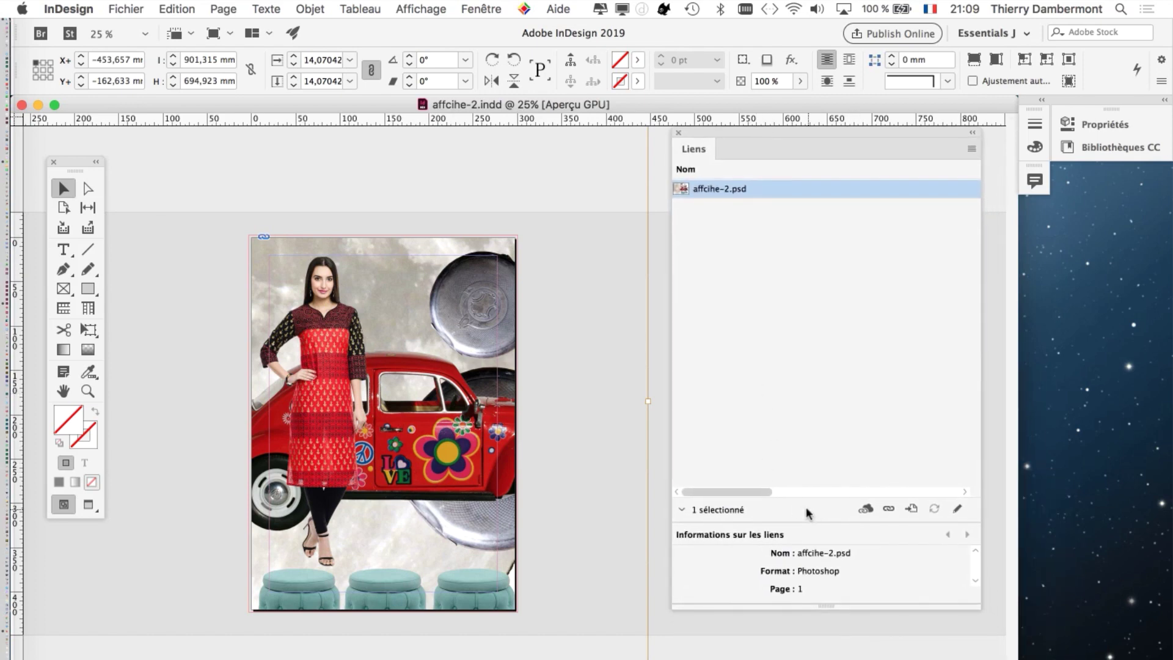
{"action": "left_click_drag", "start_coordinate": [816, 523], "coordinate": [815, 265]}
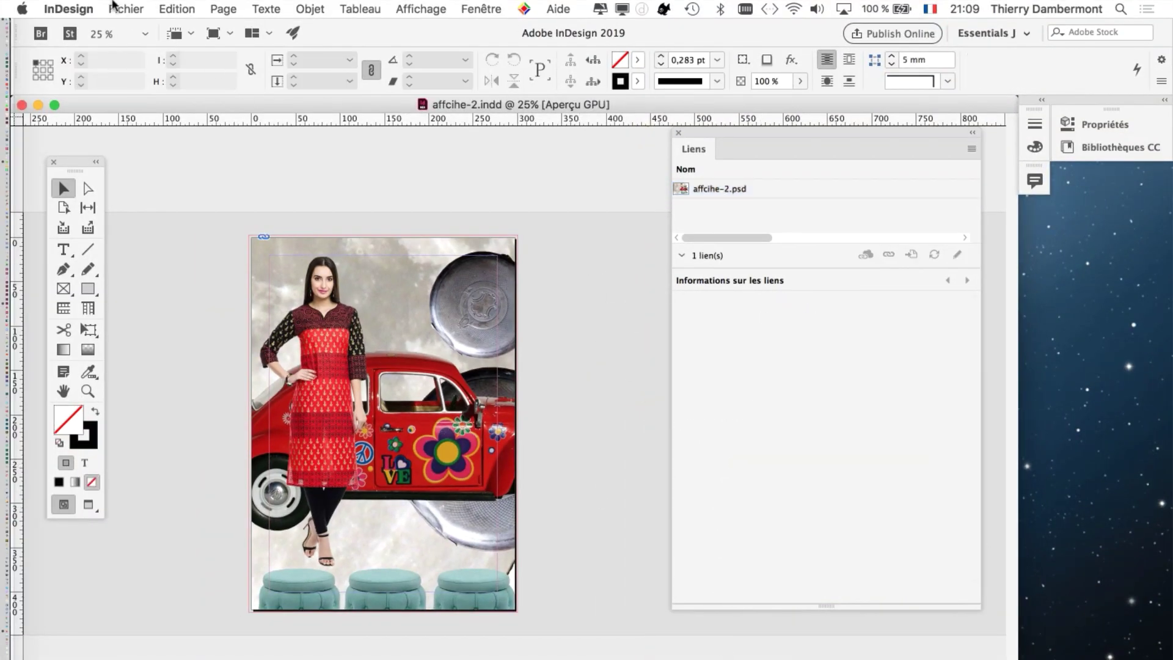
Step: Start an Adobe PDF export of the poster named affcihe-2.pdf
{"action": "left_click", "coordinate": [126, 9]}
{"action": "left_click", "coordinate": [193, 306]}
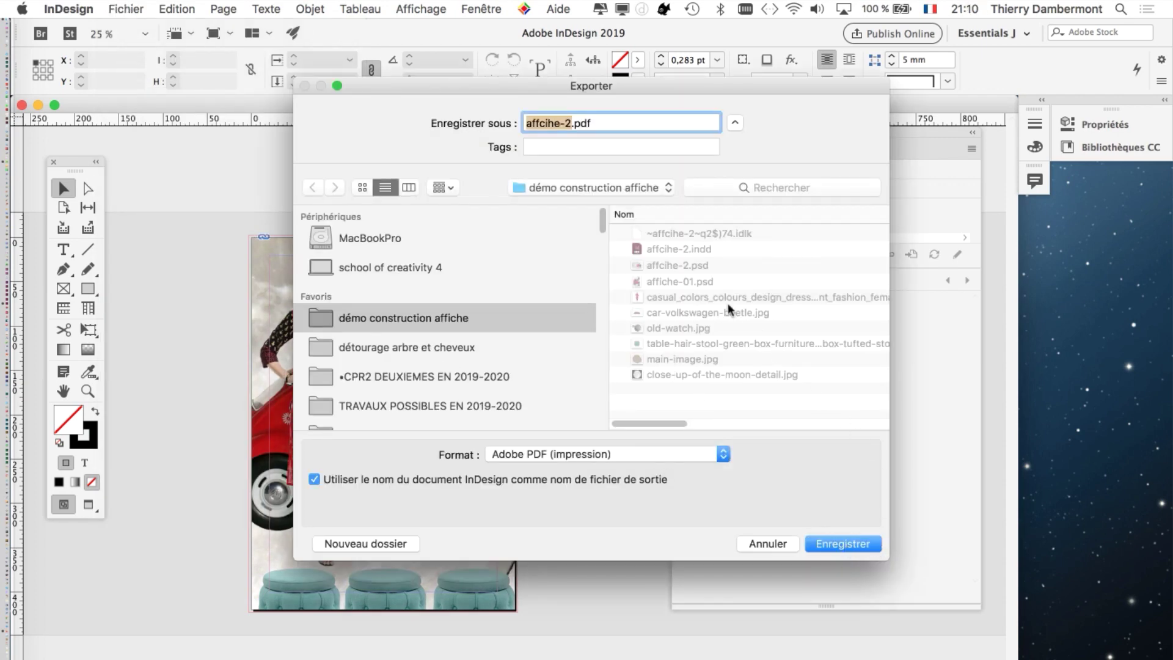
{"action": "left_click", "coordinate": [851, 546]}
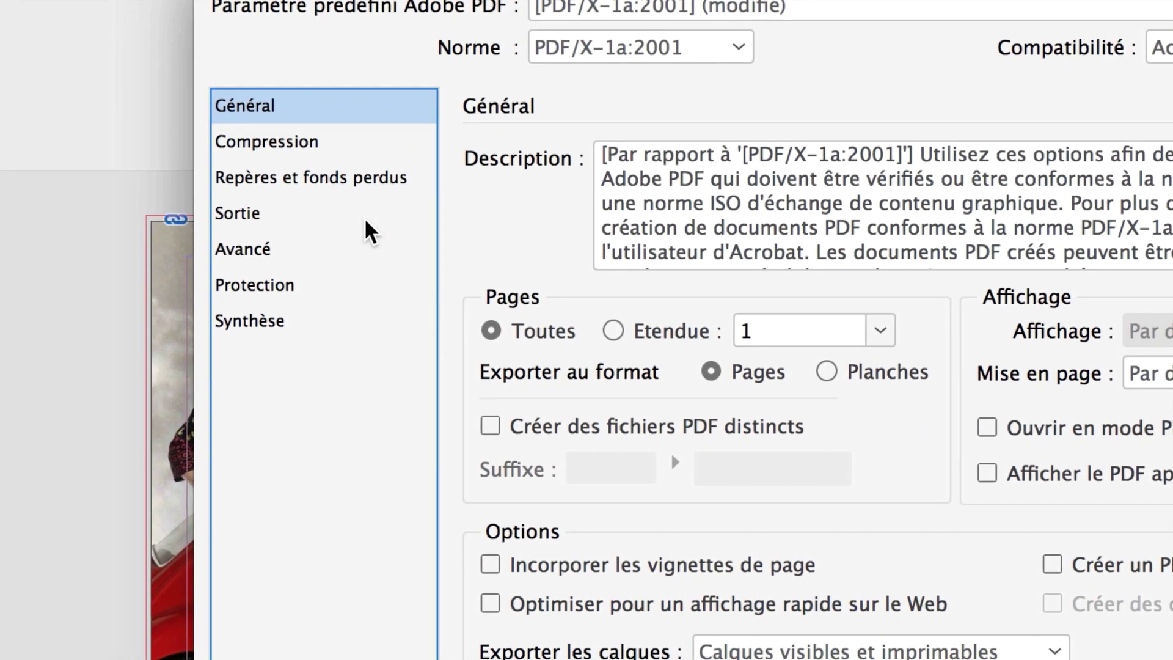
Step: Set output colour conversion to Convertir vers la destination with Coated FOGRA39
{"action": "left_click", "coordinate": [360, 213]}
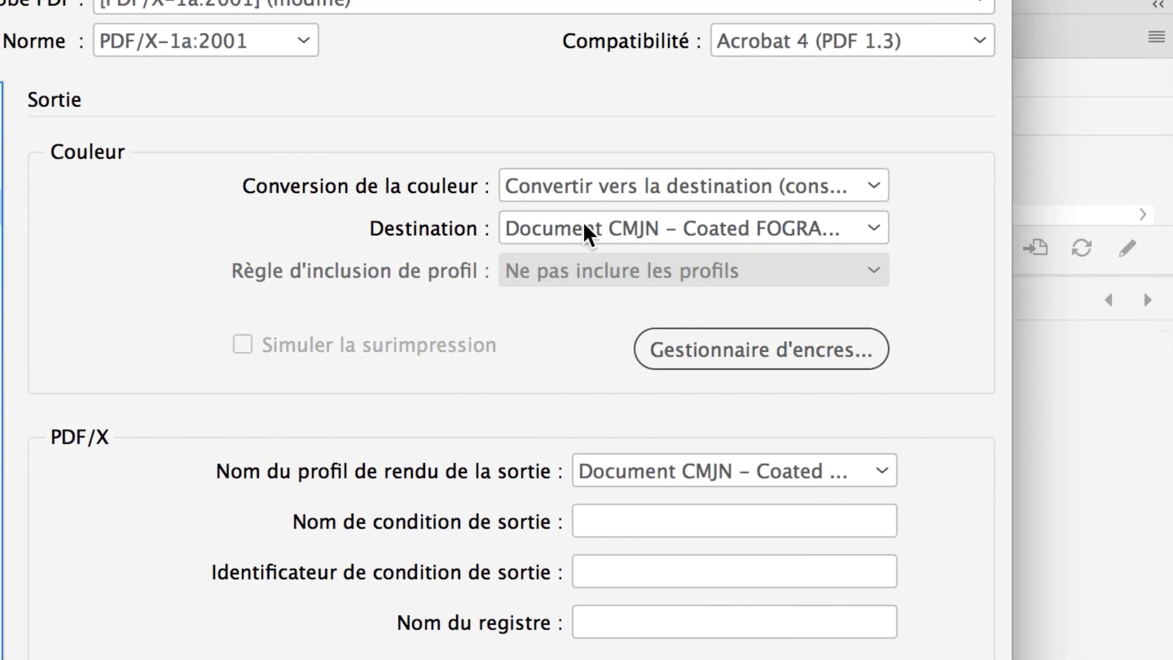
{"action": "left_click", "coordinate": [583, 228]}
{"action": "left_click", "coordinate": [575, 186]}
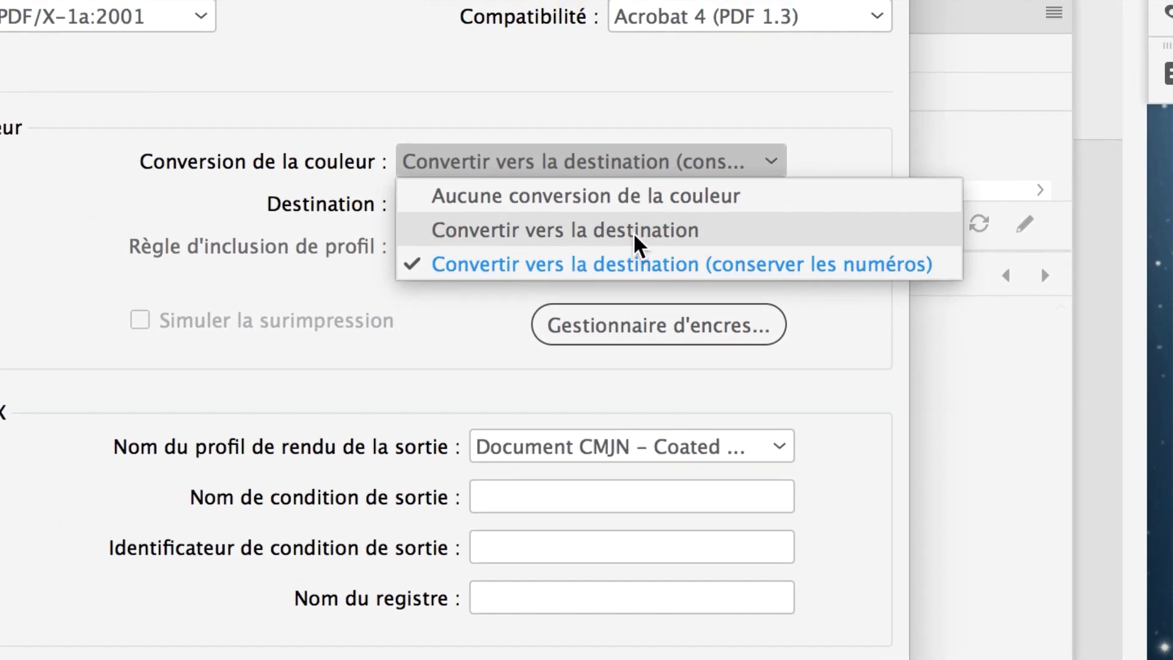
{"action": "left_click", "coordinate": [630, 238]}
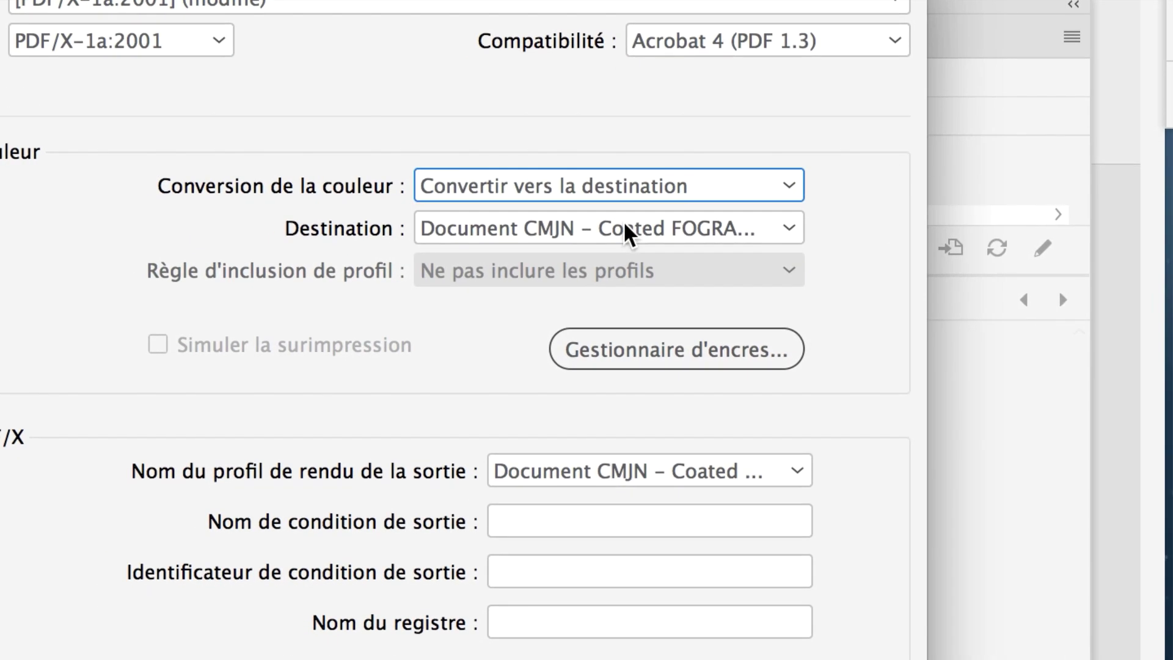
{"action": "left_click", "coordinate": [626, 229]}
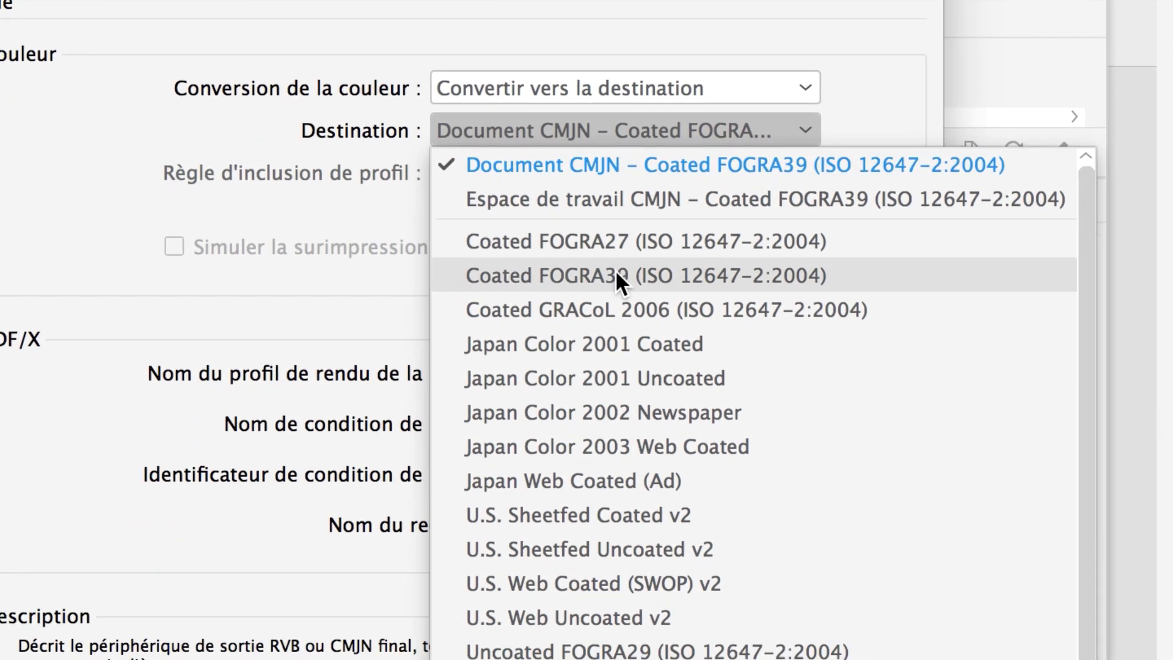
{"action": "left_click", "coordinate": [614, 275]}
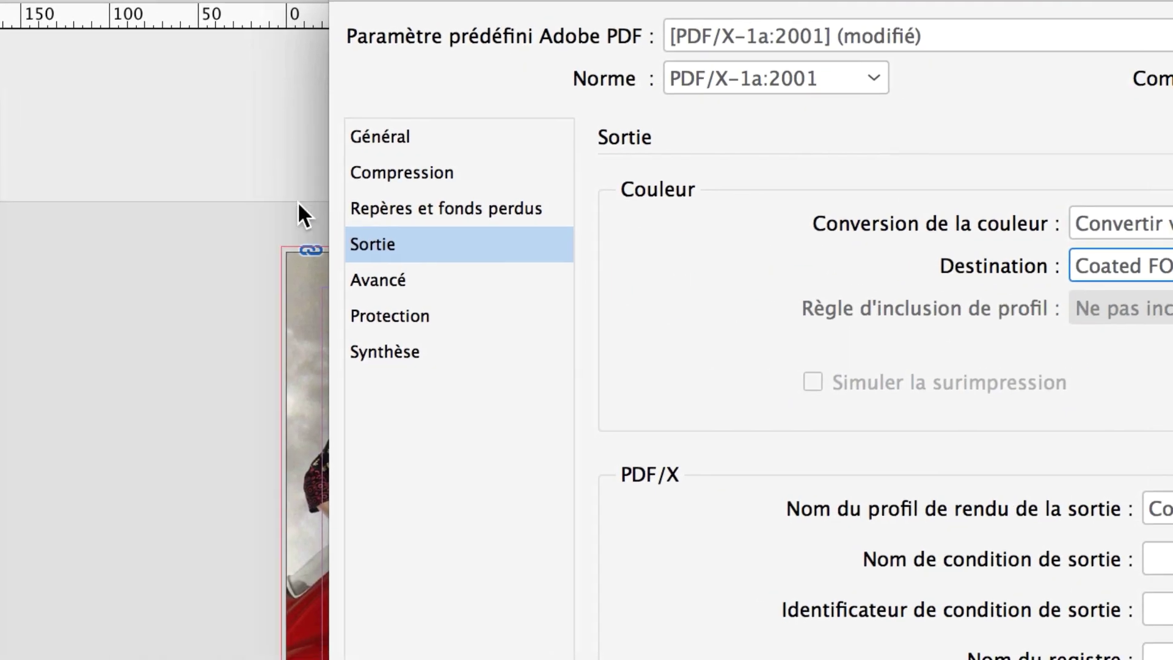
Step: Keep colour images resampled at 300 ppi and export affcihe-2.pdf
{"action": "left_click", "coordinate": [330, 195]}
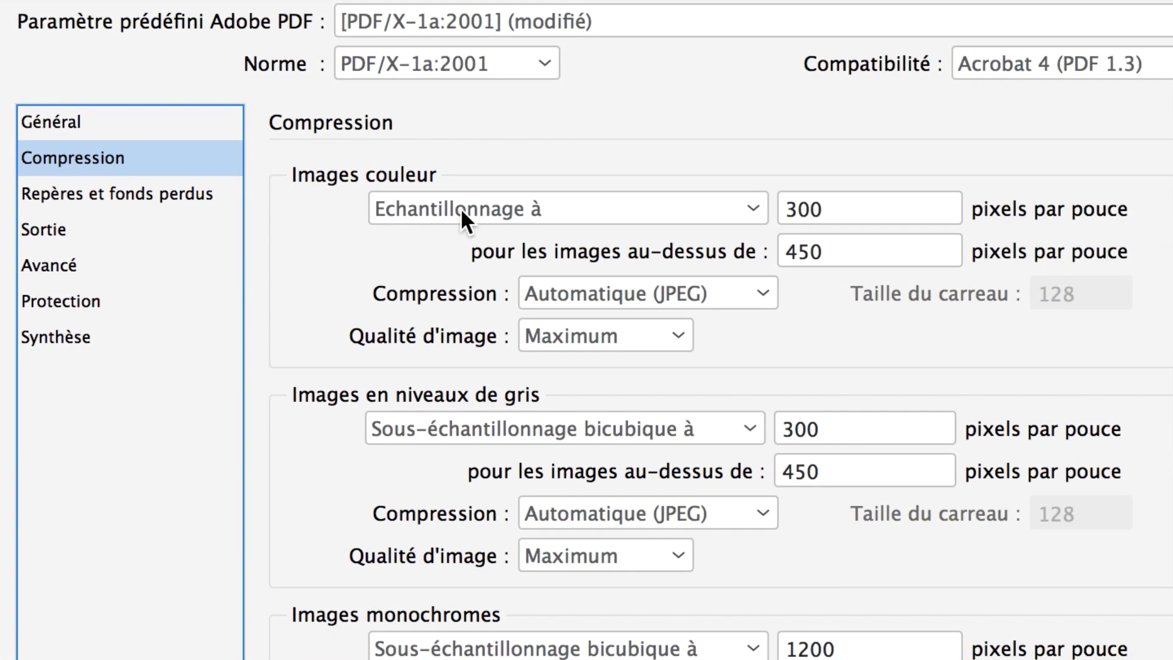
{"action": "left_click", "coordinate": [461, 208]}
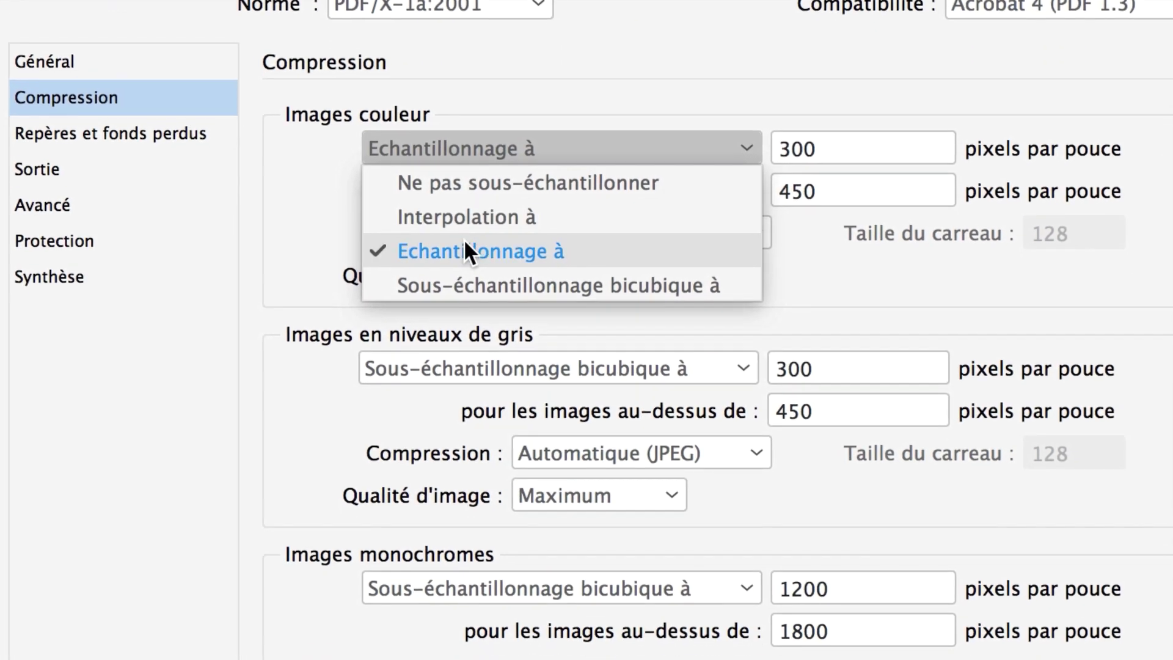
{"action": "left_click", "coordinate": [466, 251]}
{"action": "left_click", "coordinate": [583, 211]}
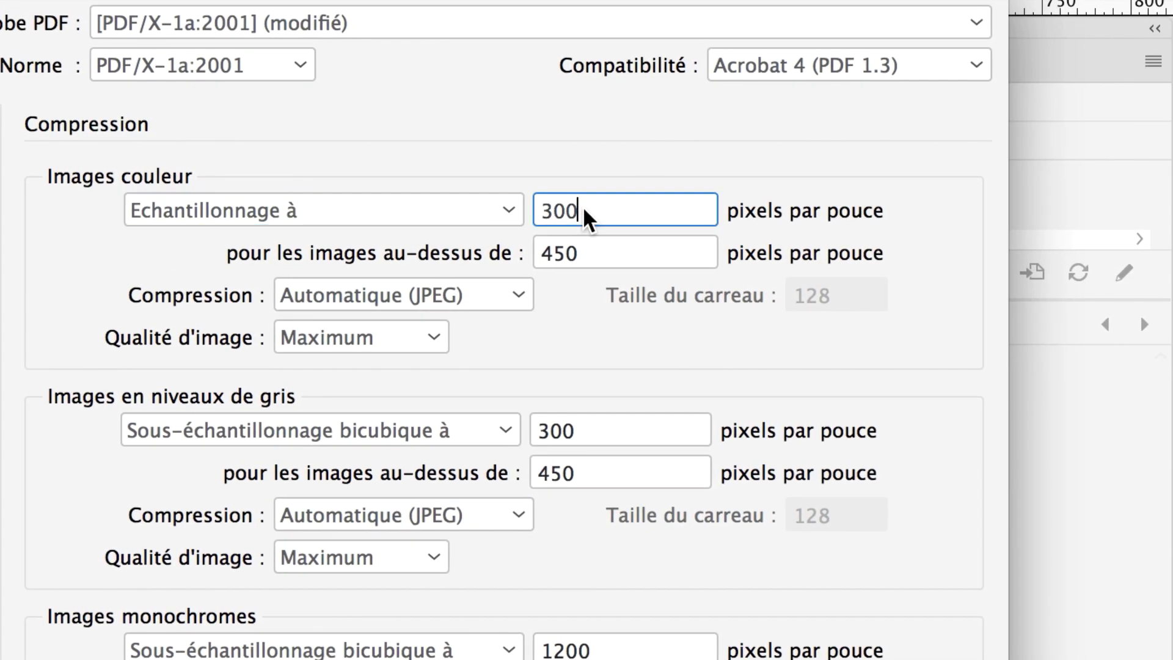
{"action": "double_click", "coordinate": [583, 210]}
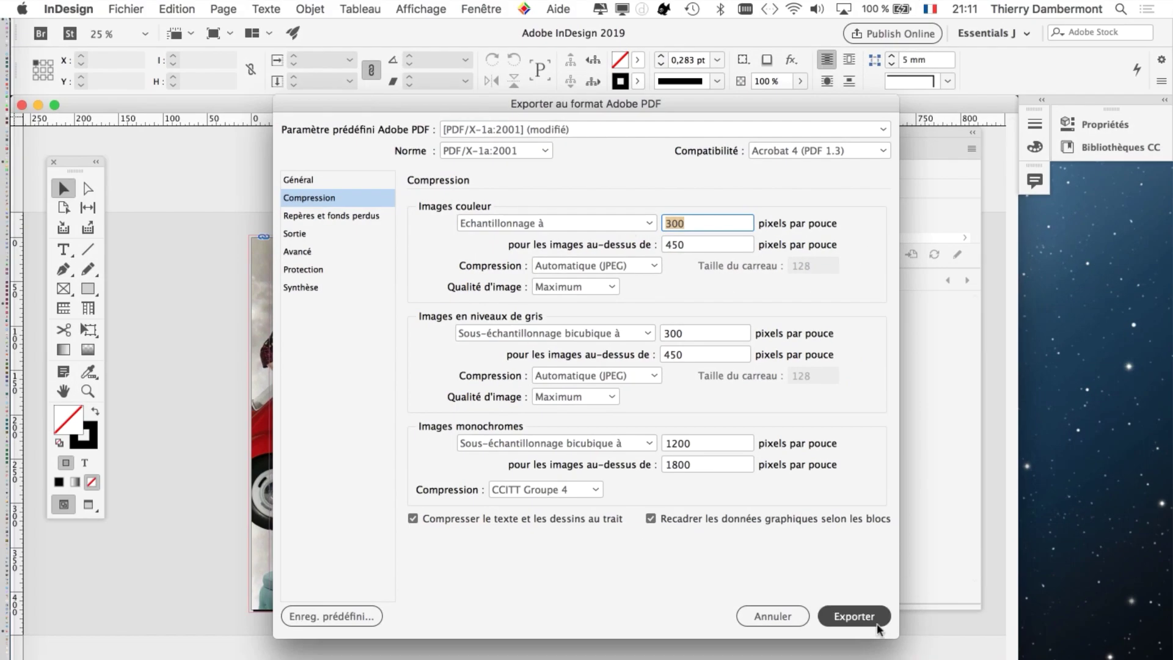
{"action": "left_click", "coordinate": [878, 626]}
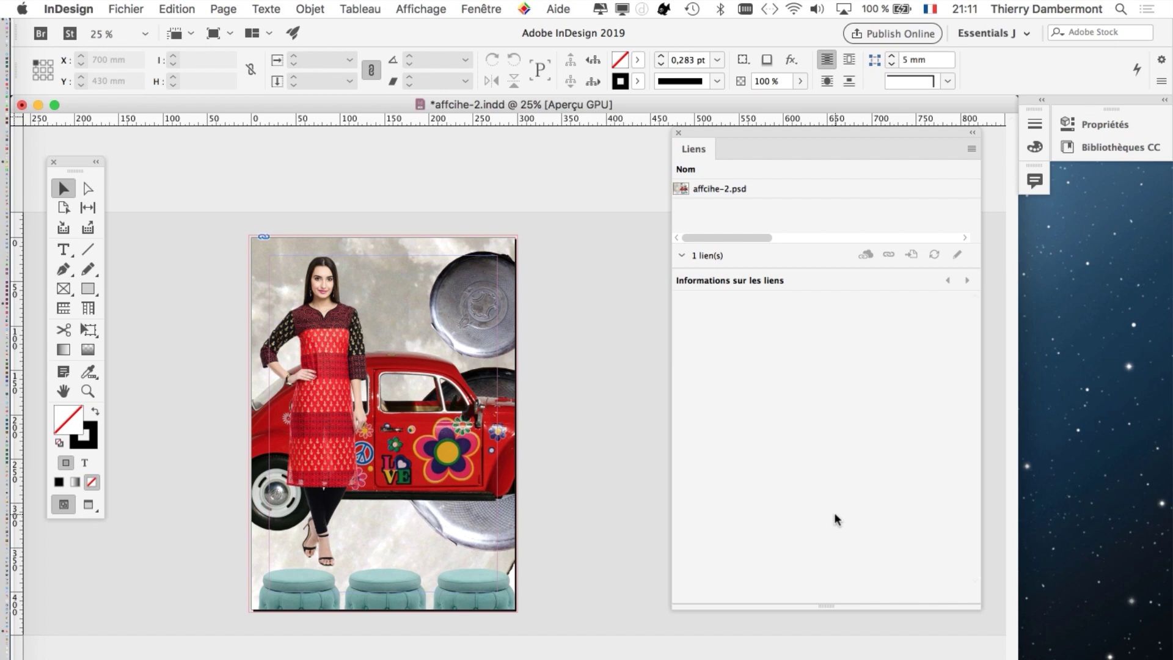
{"action": "key", "text": "super+Tab"}
{"action": "key", "text": "super+Tab"}
{"action": "key", "text": "super+Tab"}
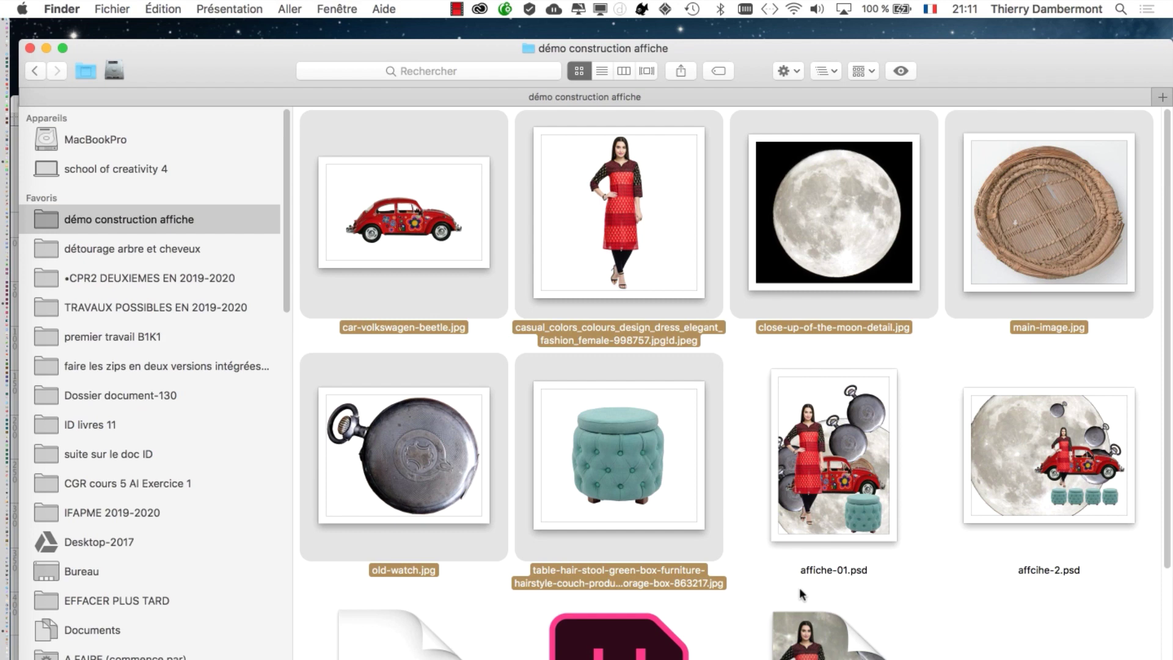
{"action": "left_click", "coordinate": [46, 48]}
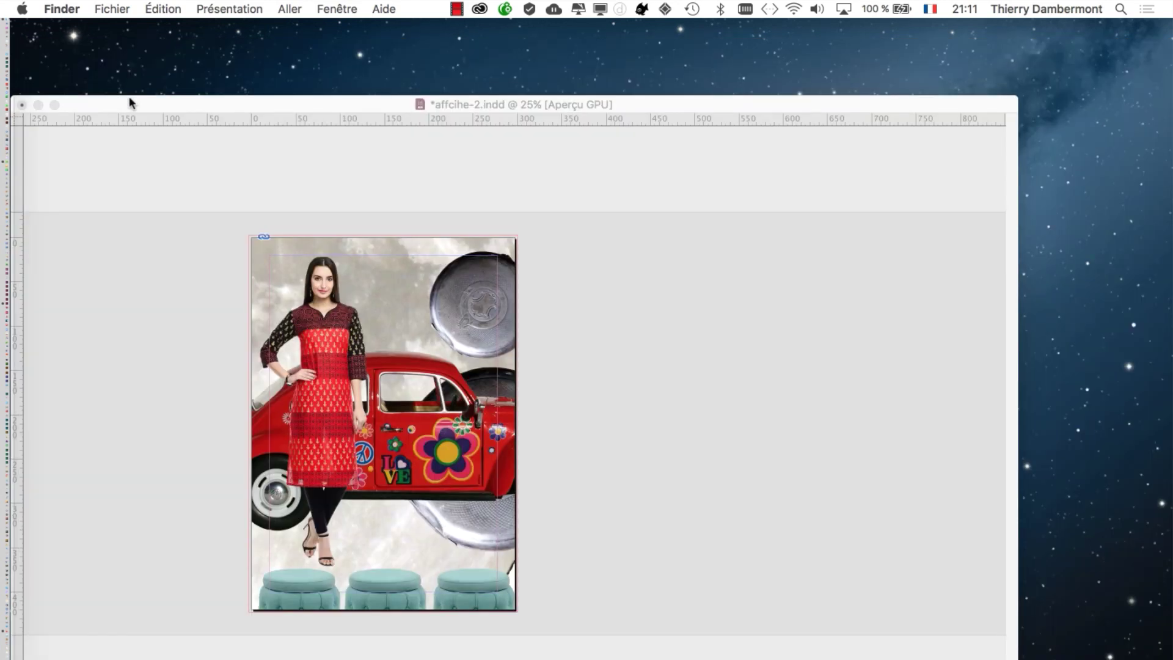
{"action": "left_click", "coordinate": [130, 101]}
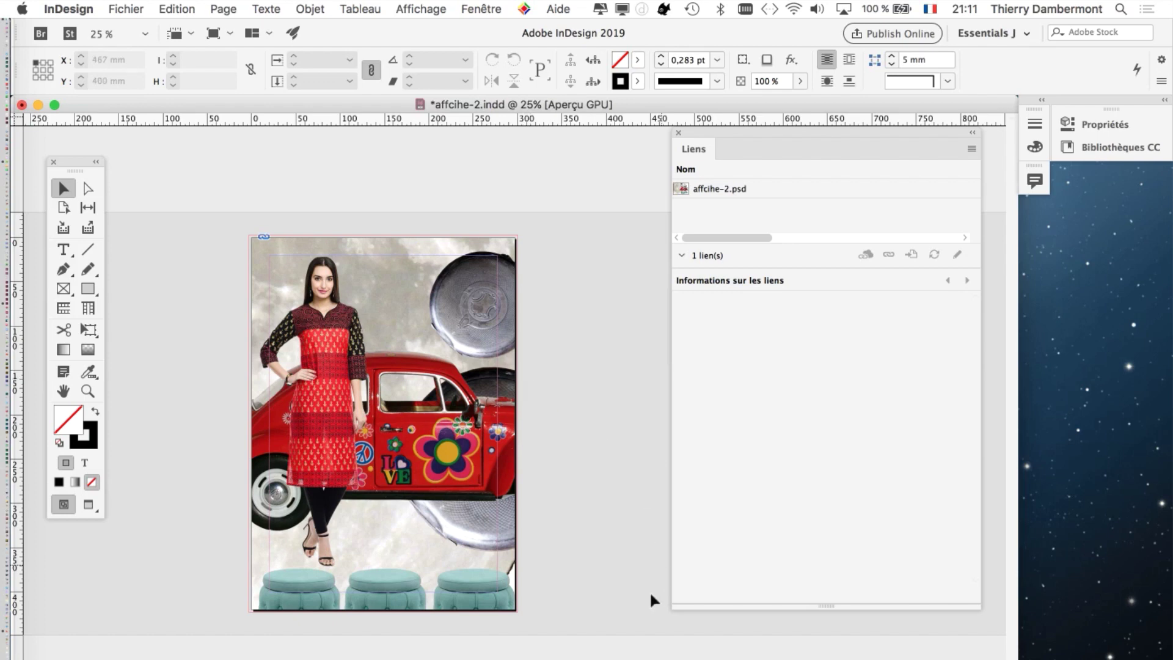
Step: Switch to Aperçu mode, dock the Liens panel, and zoom to 50% and back
{"action": "left_click", "coordinate": [93, 507]}
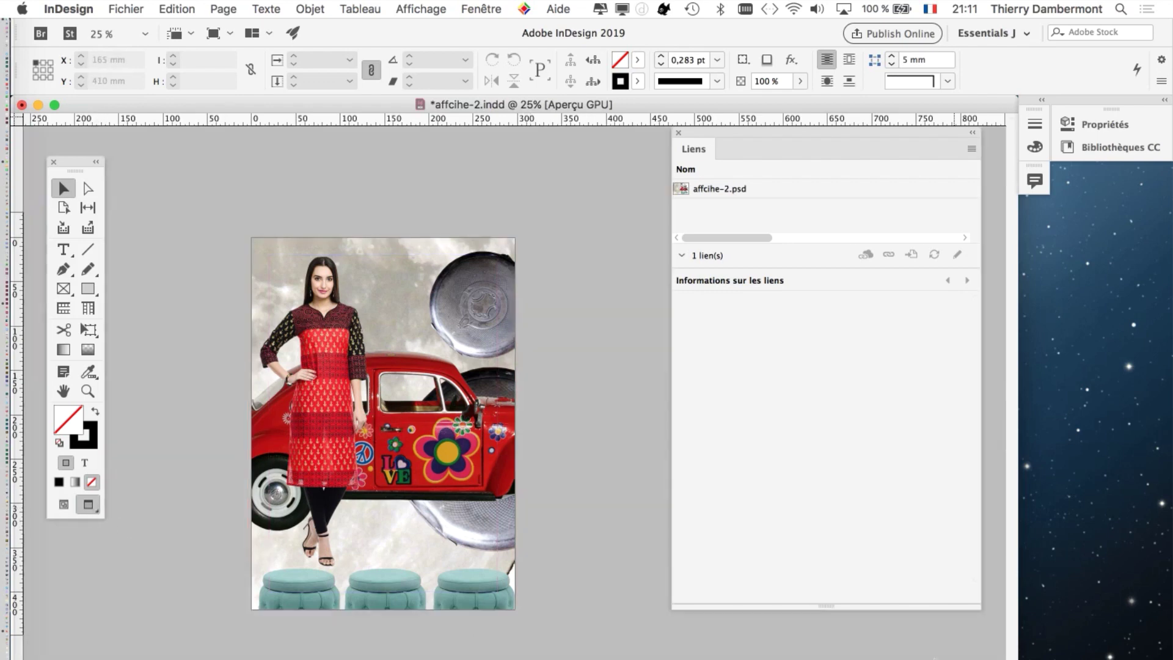
{"action": "left_click_drag", "start_coordinate": [711, 135], "coordinate": [1052, 275]}
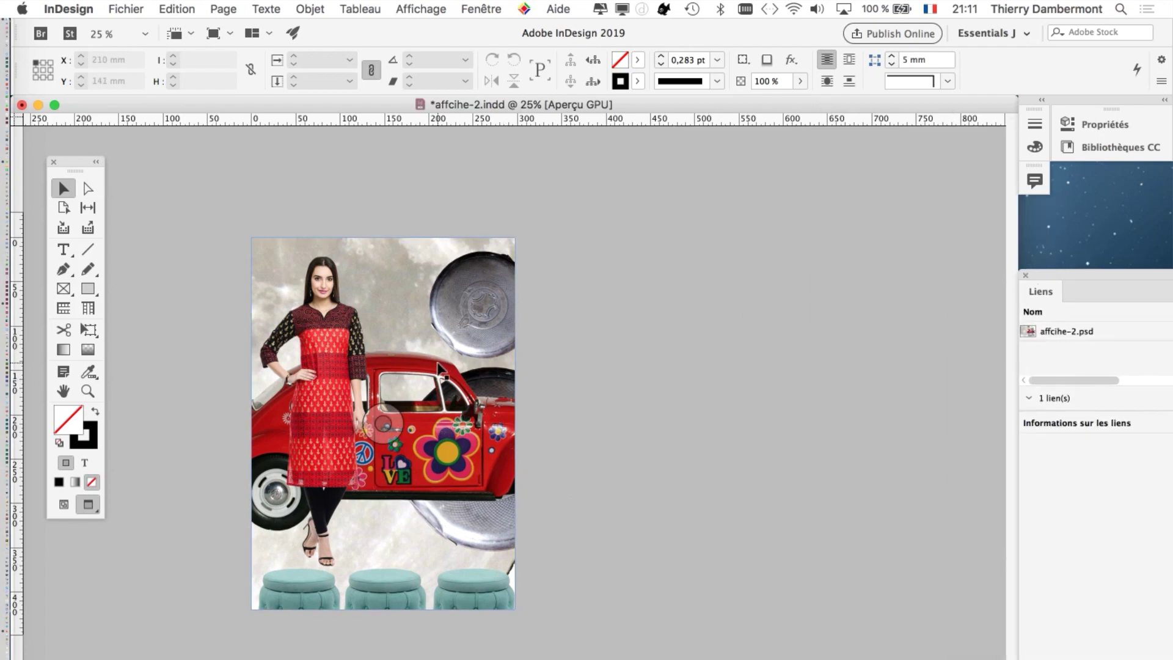
{"action": "key", "text": "super+equal"}
{"action": "scroll", "coordinate": [617, 248], "scroll_direction": "down", "scroll_amount": 5}
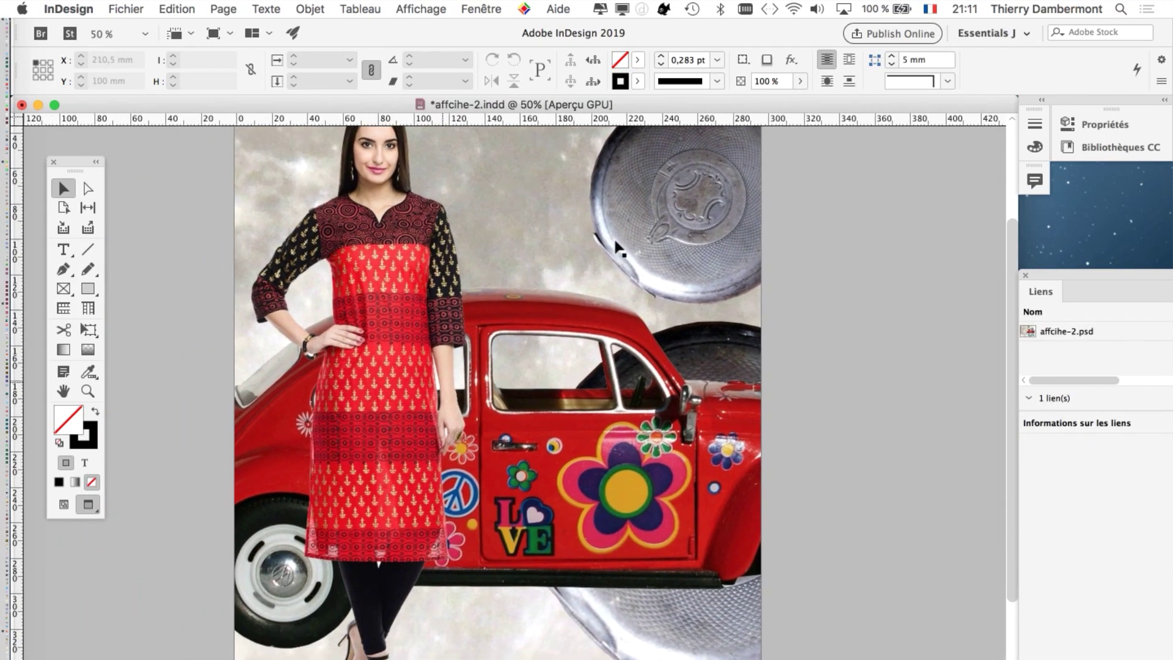
{"action": "key", "text": "super+minus"}
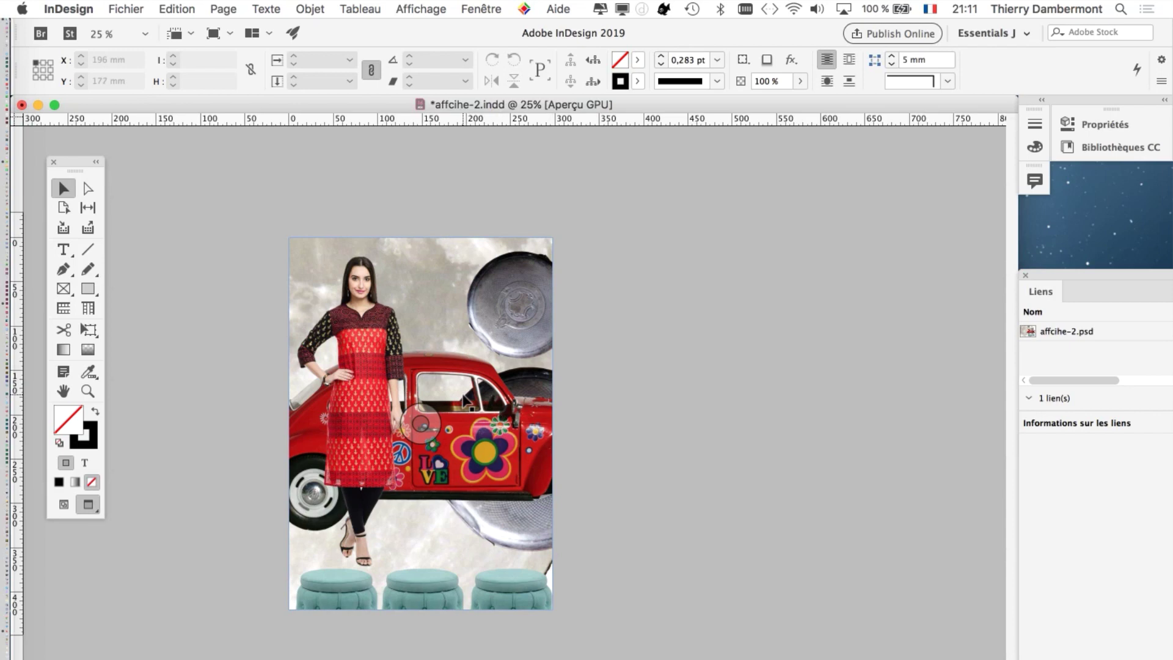